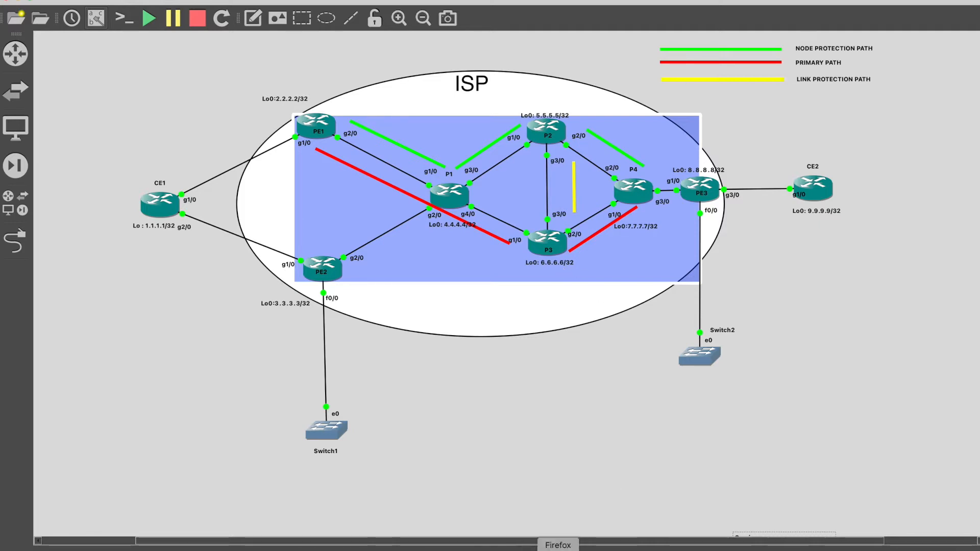
Switch to Firefox and open the protocoholic.com post "GNS3 LAB Cisco : Quick Configuration MPLS TE (traffic engineering)"
click(558, 549)
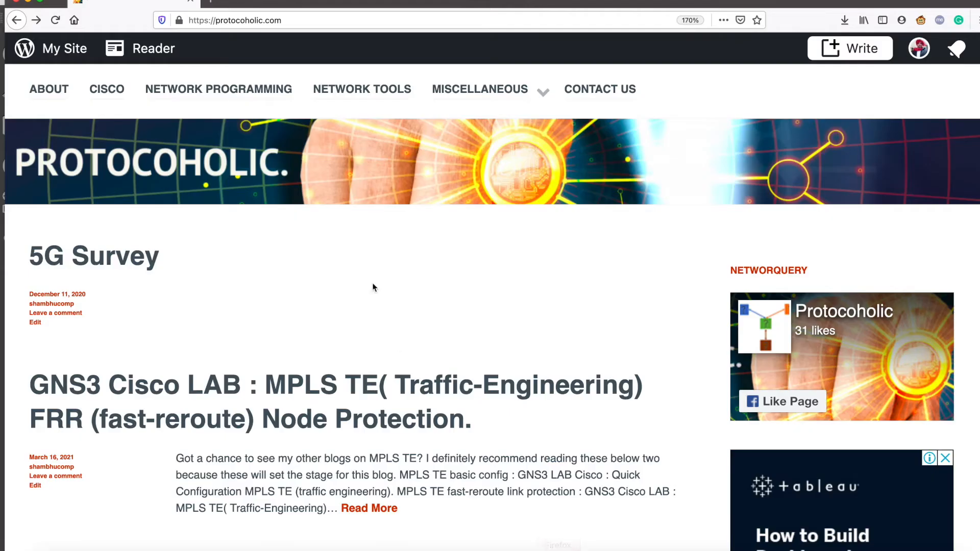
scroll(348, 347, down, 10)
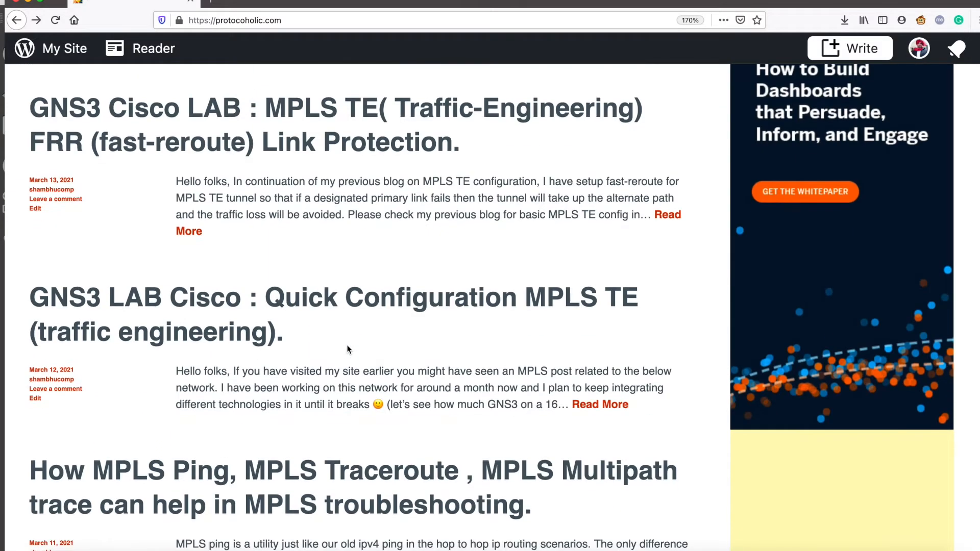
scroll(347, 347, up, 4)
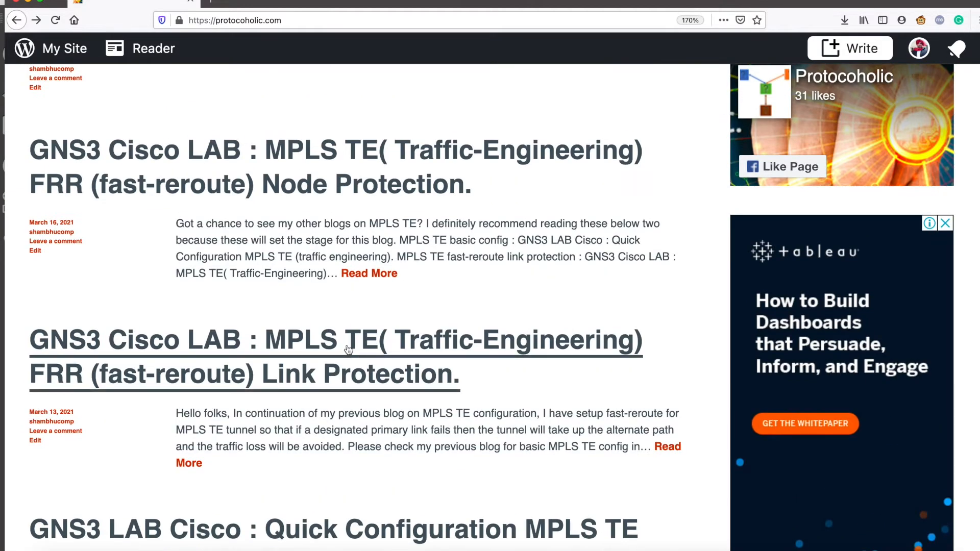
scroll(348, 349, down, 5)
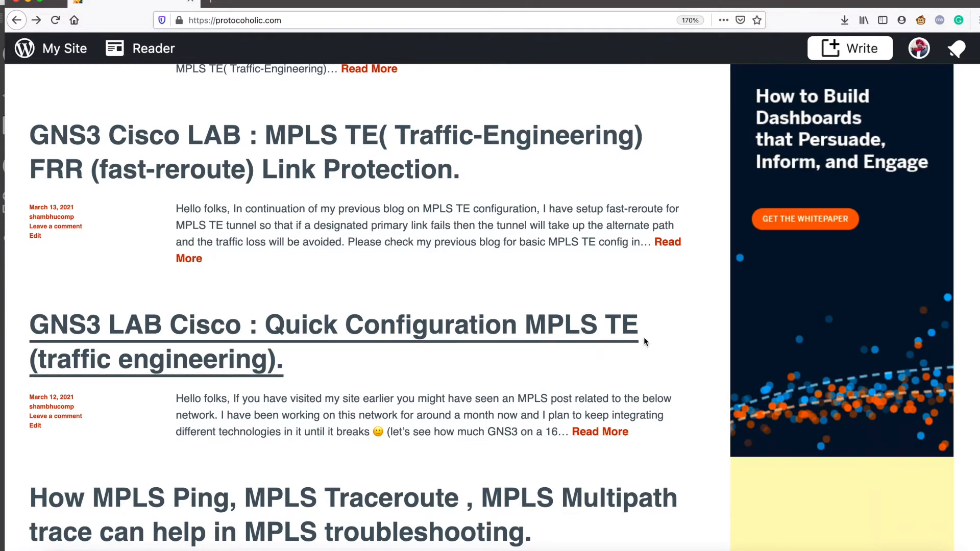
scroll(220, 381, up, 2)
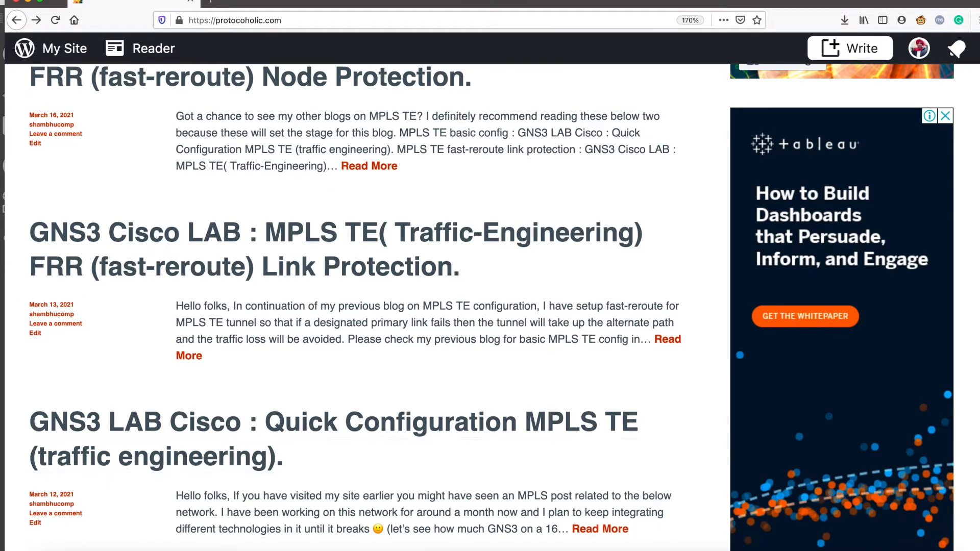
click(597, 528)
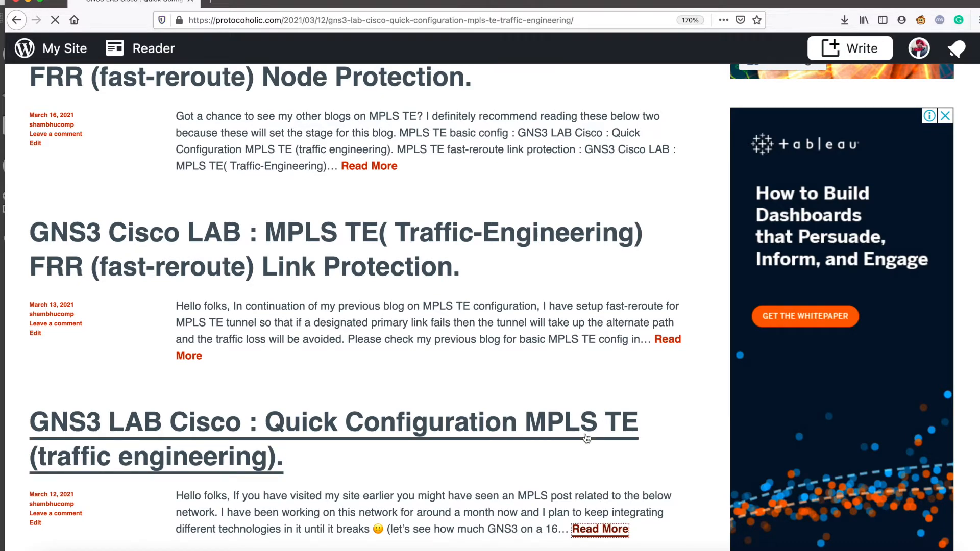
Examine the post's ISP topology diagram, the MPLS TE checklist and the PE1-PE3 explicit-path example
scroll(586, 434, down, 7)
scroll(585, 434, down, 10)
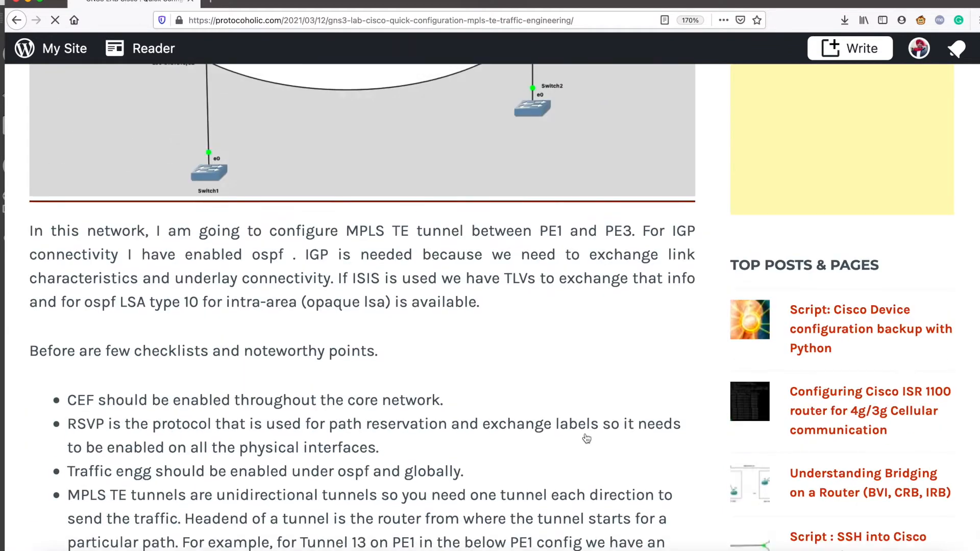
scroll(586, 439, up, 7)
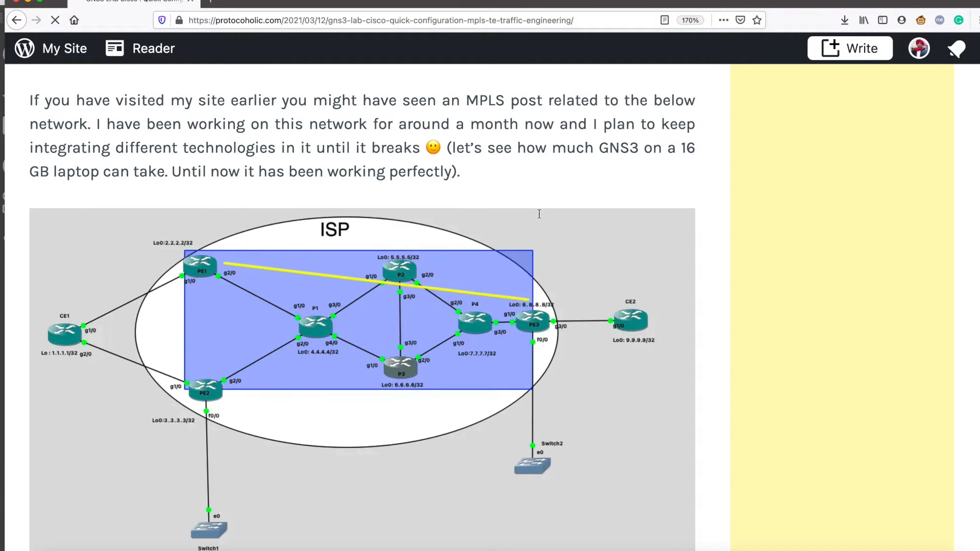
scroll(433, 292, down, 5)
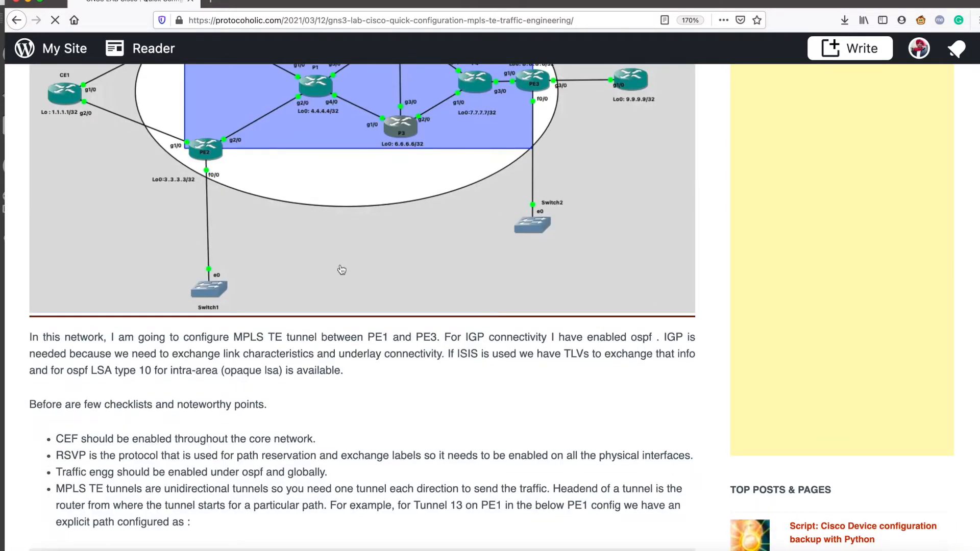
scroll(342, 270, up, 4)
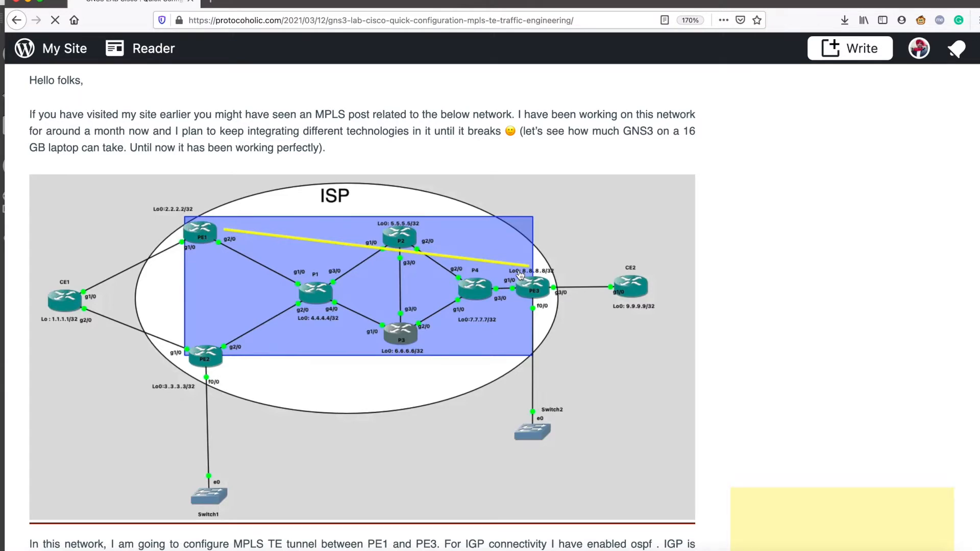
scroll(520, 275, down, 10)
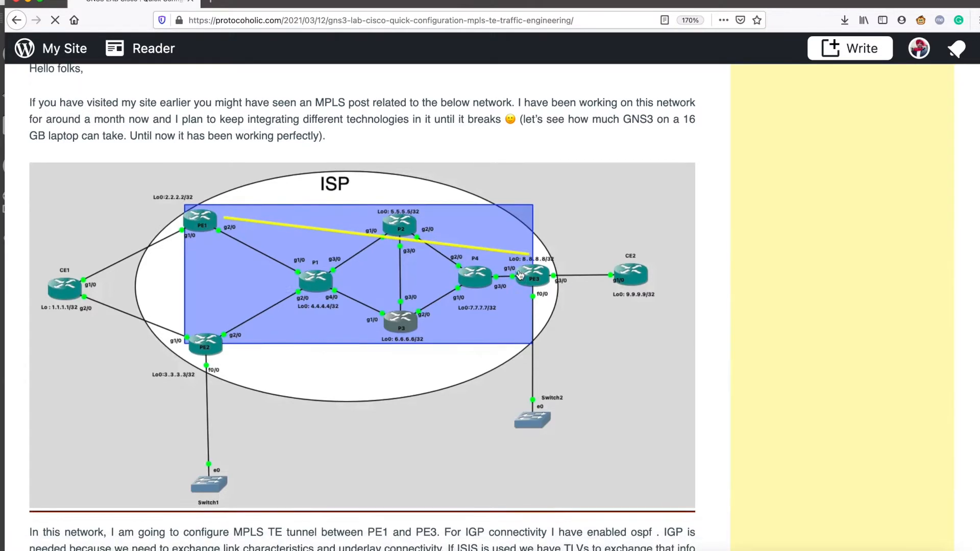
scroll(520, 274, up, 2)
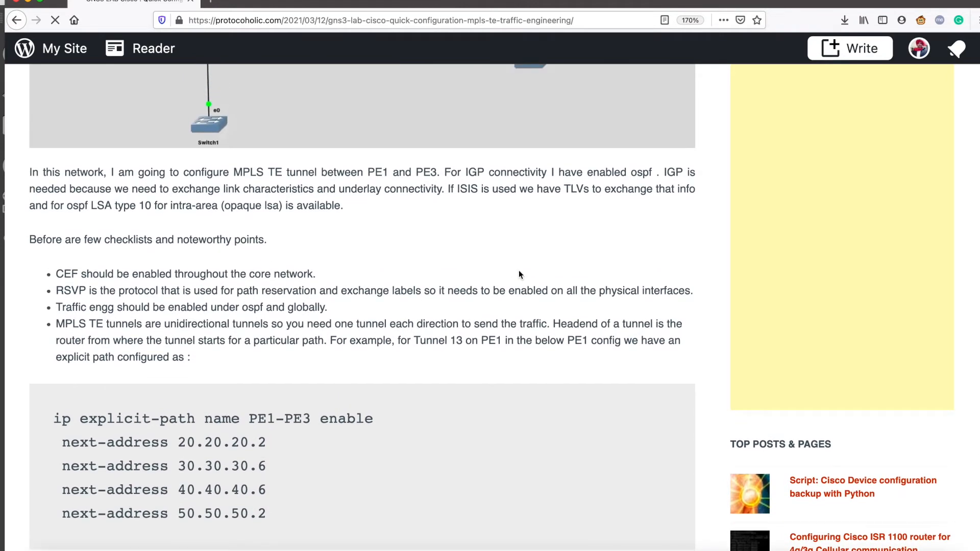
scroll(519, 275, down, 6)
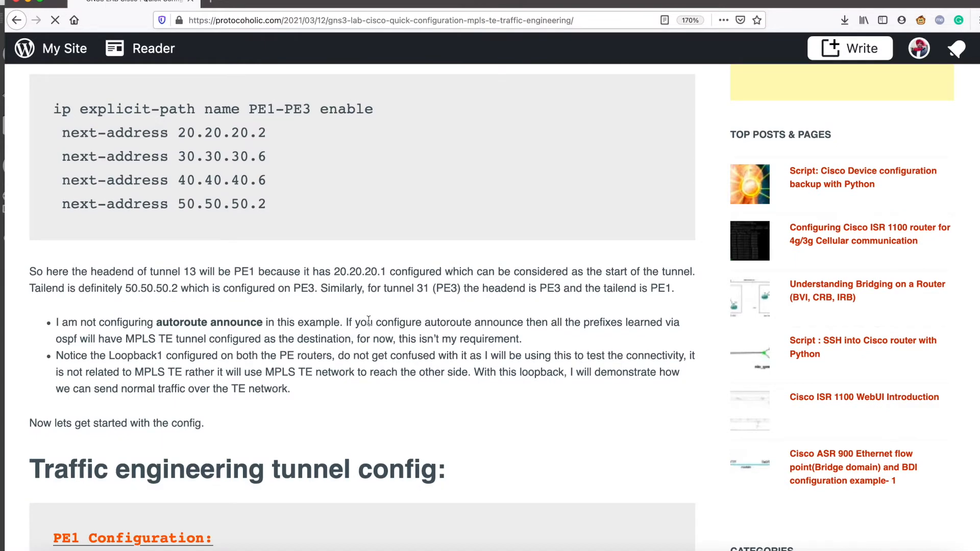
Review the post's PE1 and PE3 tunnel configurations, the tunnel verification output and the static-route connectivity test, and return to the blog home page
scroll(368, 320, down, 5)
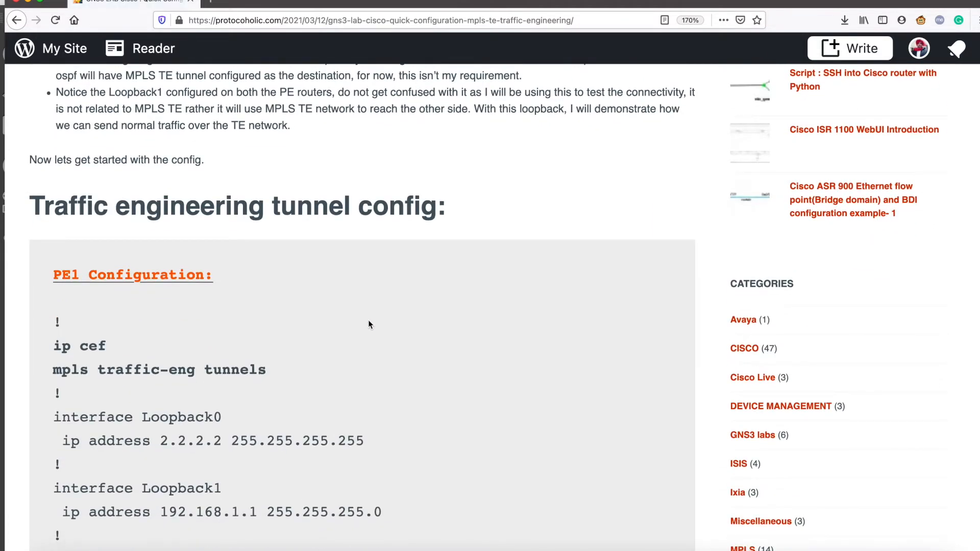
scroll(368, 321, down, 3)
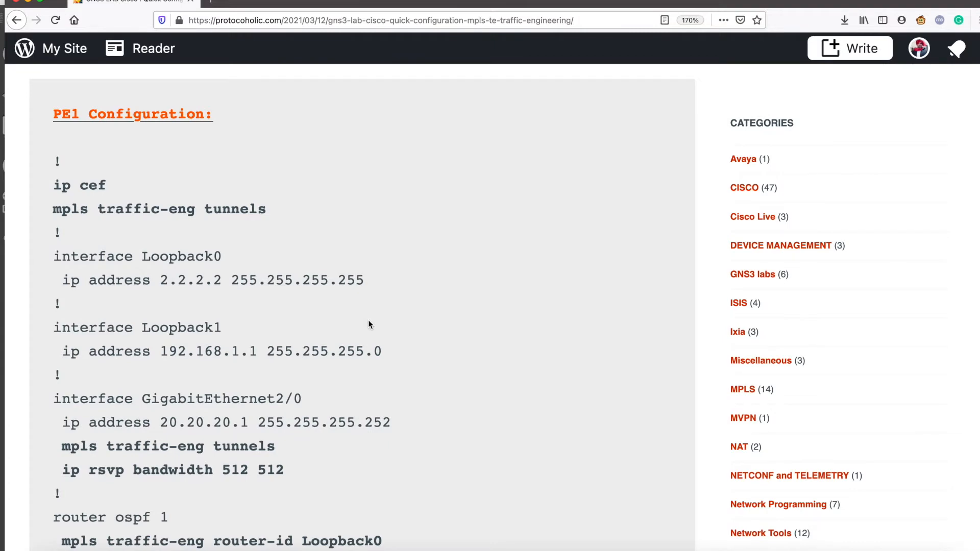
scroll(368, 320, down, 20)
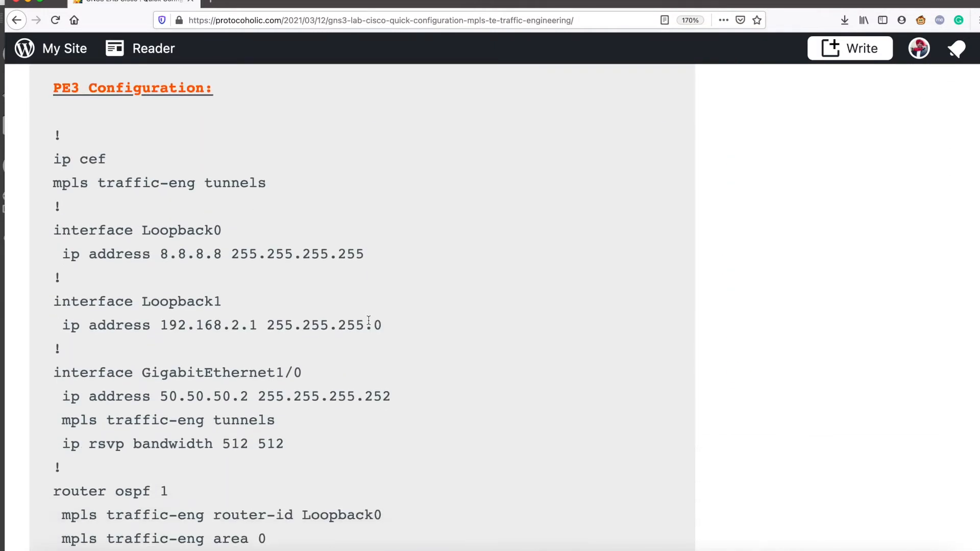
scroll(368, 321, down, 20)
scroll(369, 320, down, 20)
scroll(369, 319, down, 20)
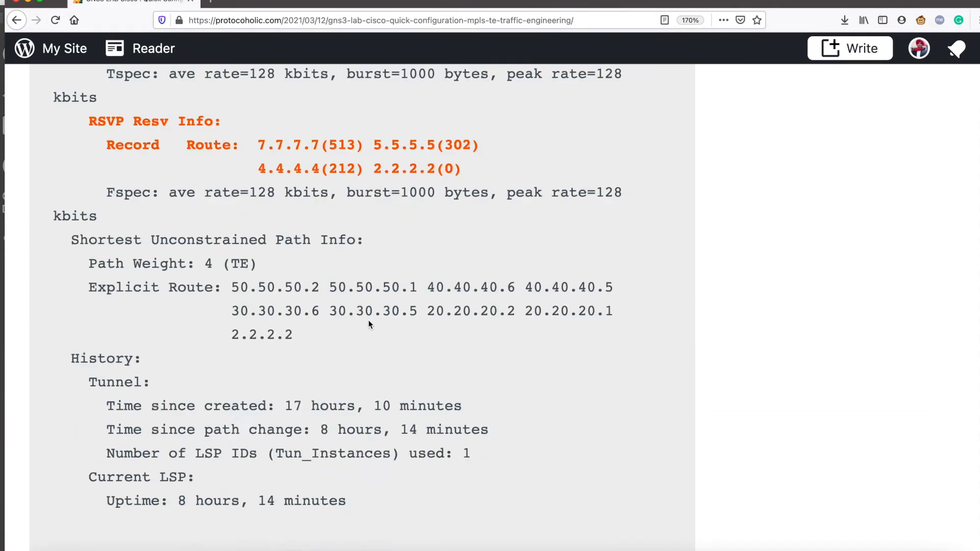
scroll(368, 320, down, 5)
scroll(369, 320, up, 8)
scroll(368, 320, down, 12)
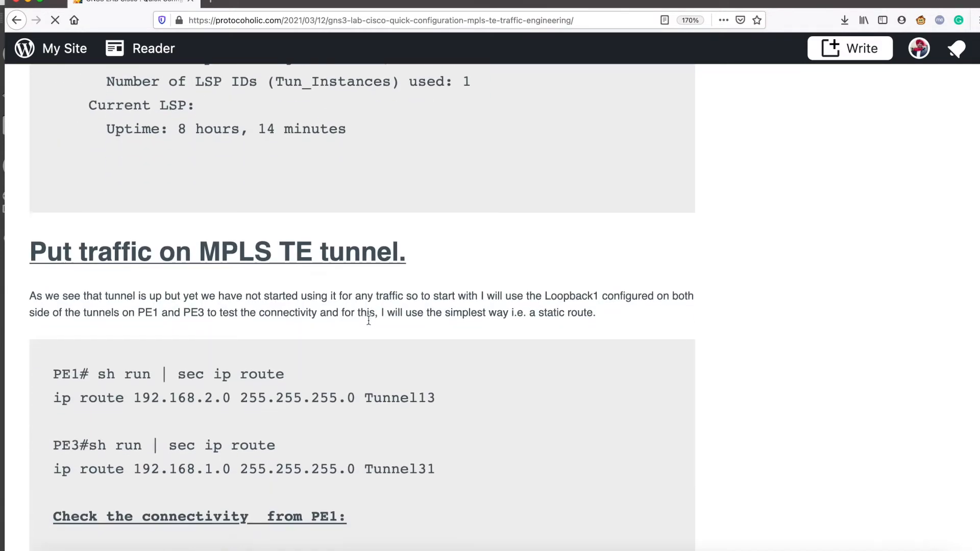
scroll(369, 320, down, 5)
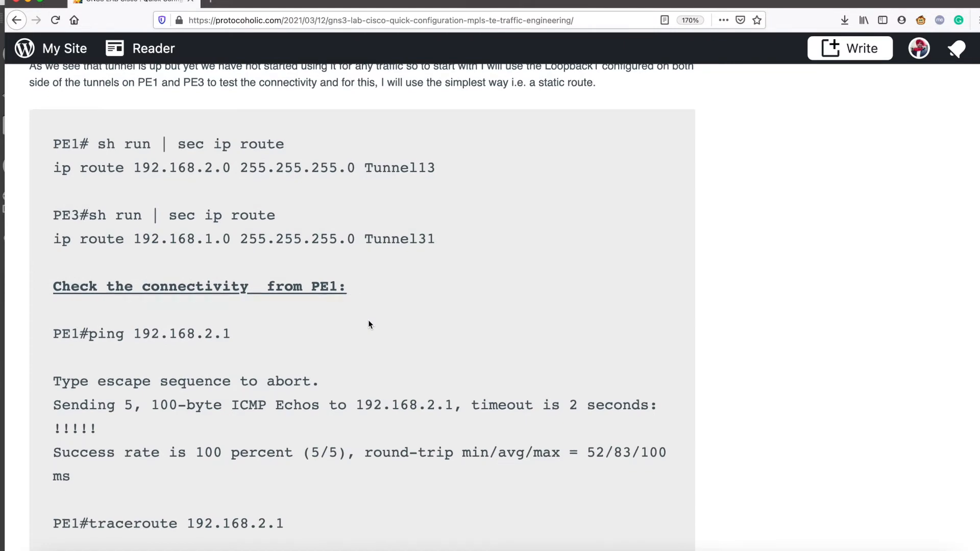
scroll(368, 325, down, 13)
scroll(368, 324, up, 12)
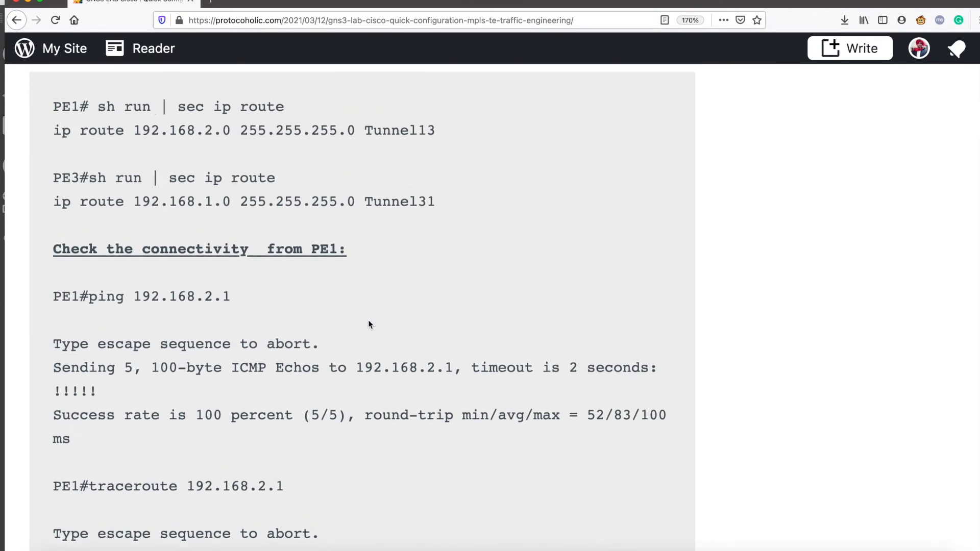
scroll(368, 324, up, 2)
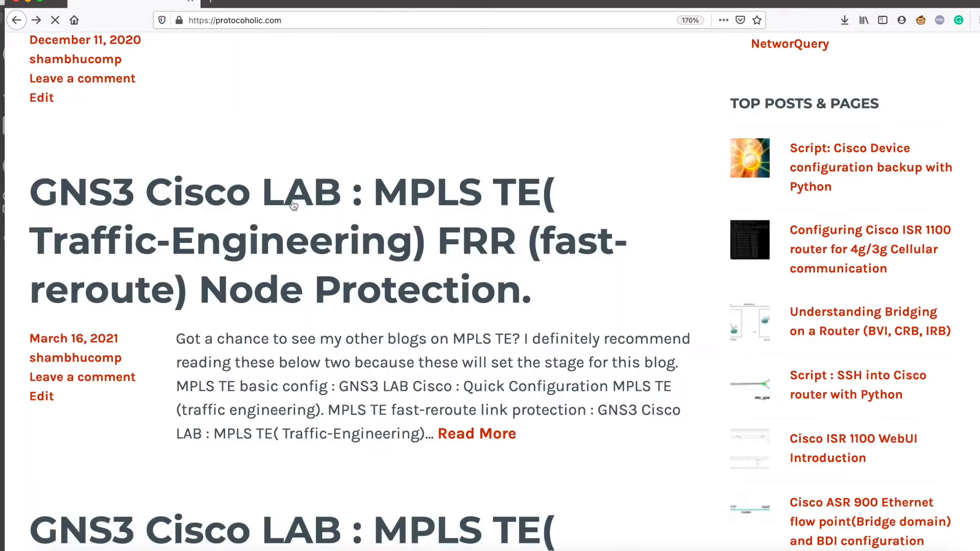
Look over the MPLS TE fast-reroute Link Protection and Node Protection posts from the blog home page
scroll(352, 368, down, 10)
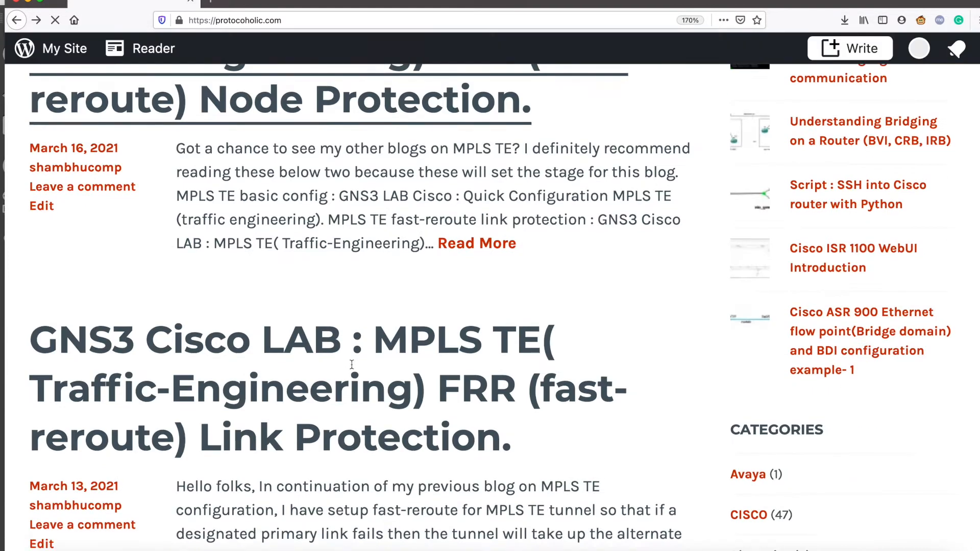
scroll(351, 363, up, 4)
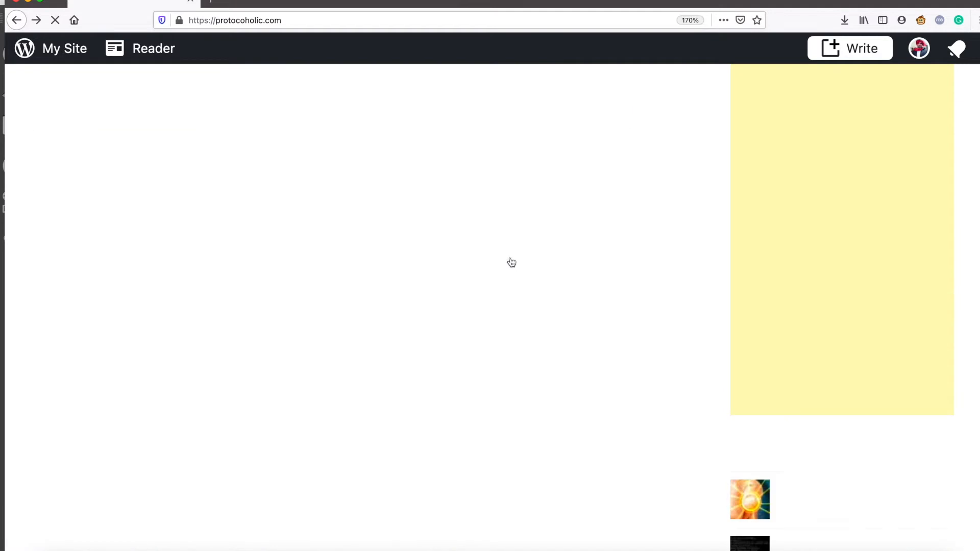
click(511, 262)
scroll(511, 262, up, 8)
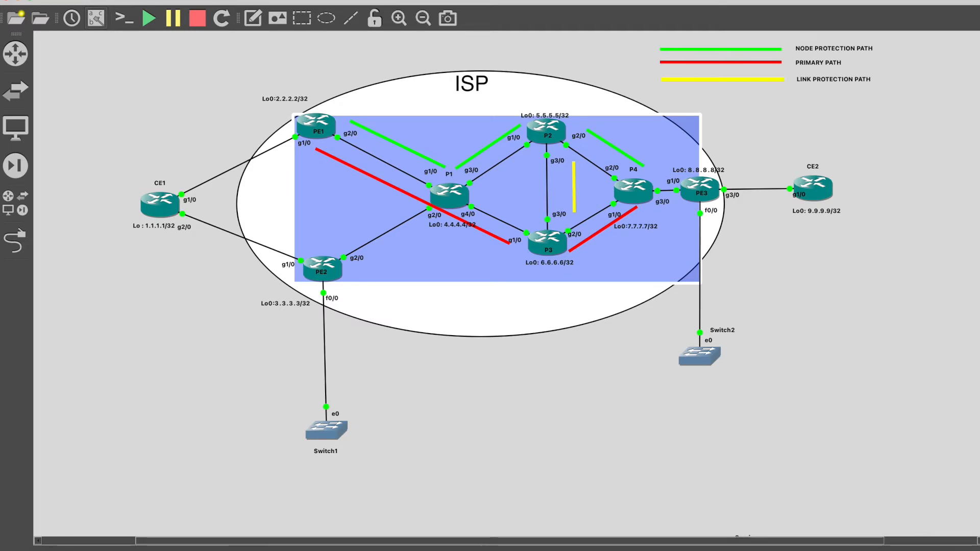
Switch to the PE1 telnet terminal and display the running configuration of interface tunnel 13
click(421, 548)
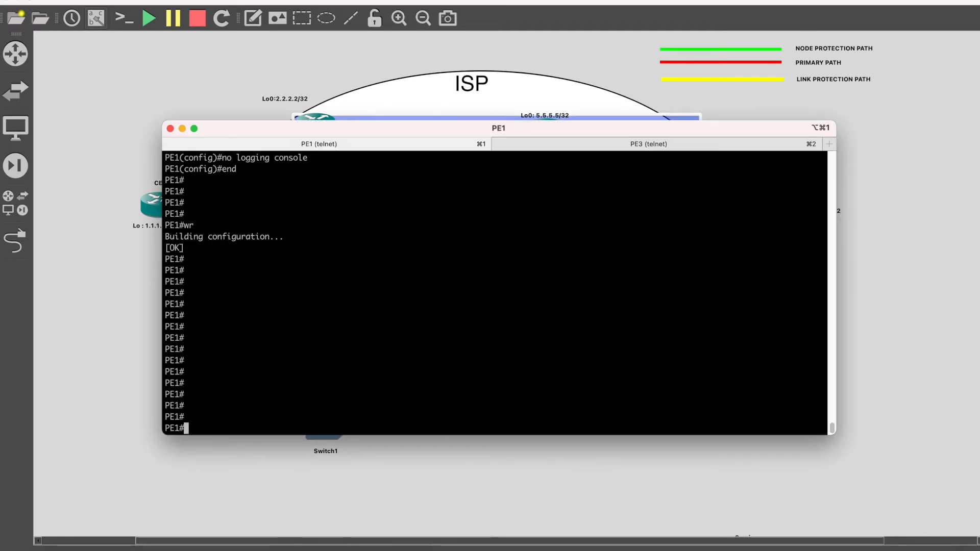
key(Return)
key(Return)
key(Return)
text(sh run int )
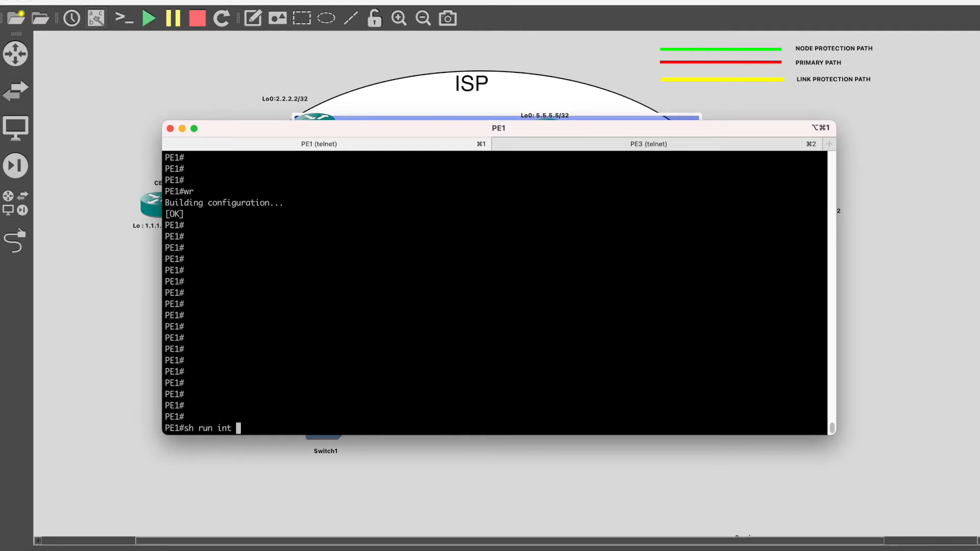
text(tun 13)
key(Return)
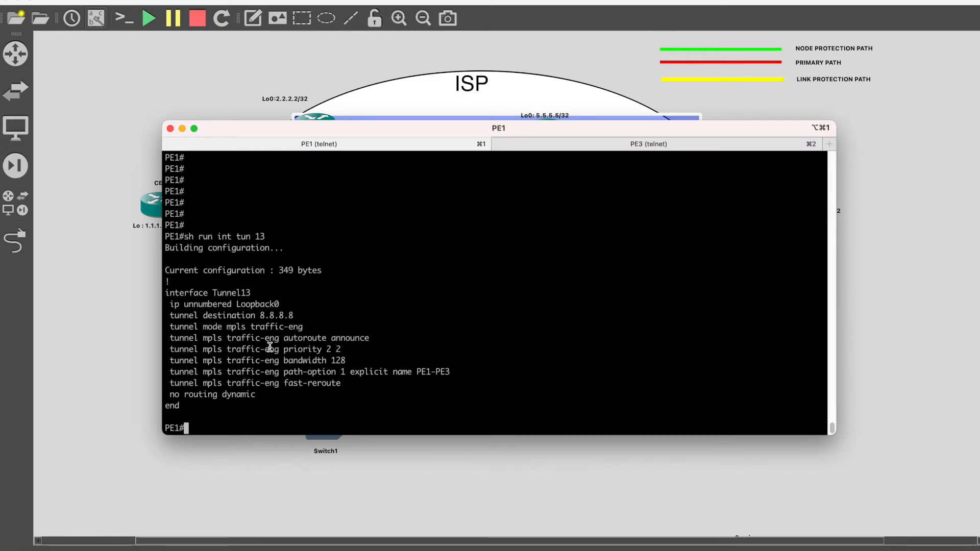
Highlight the path name PE1-PE3 and display PE1's explicit-path configuration with "sh run | sec explicit"
drag(417, 373, 452, 373)
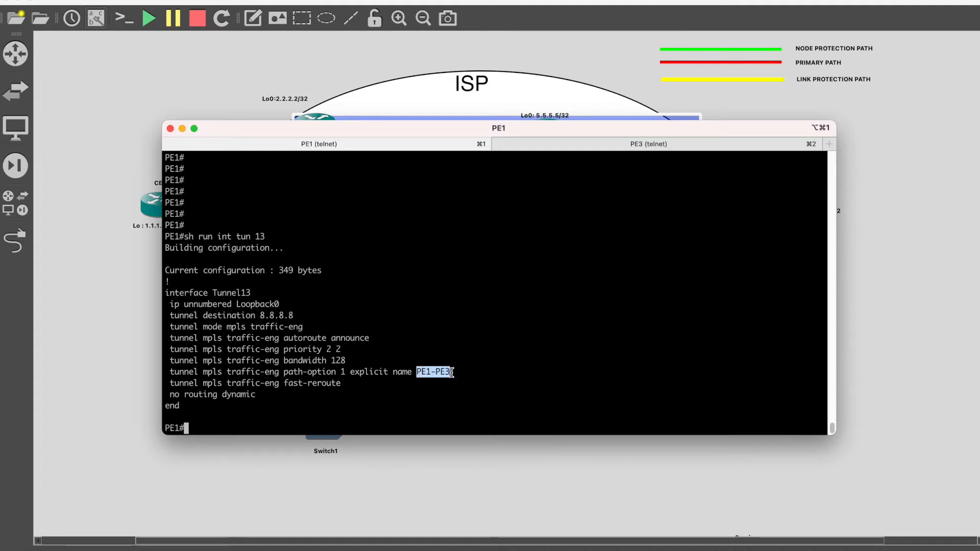
click(452, 372)
text(sh run )
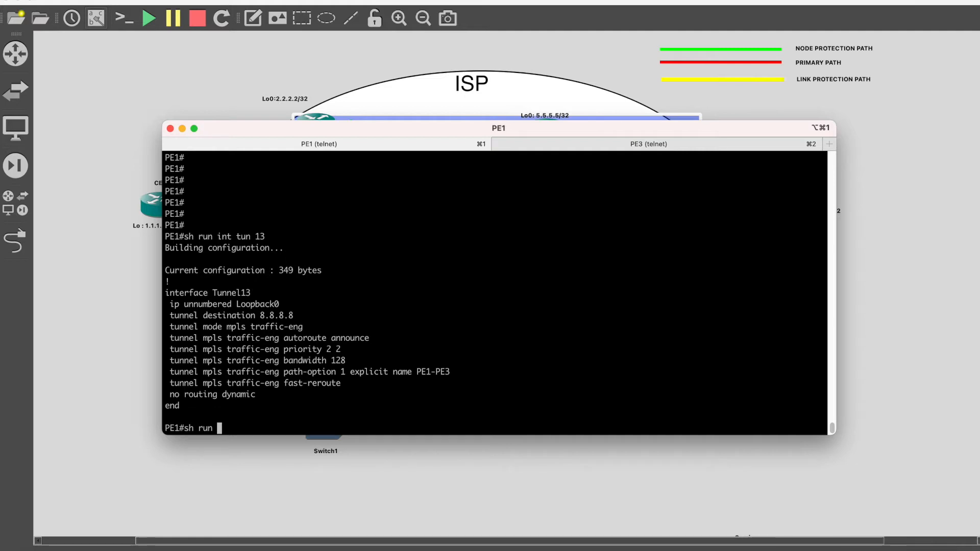
text(| sec explic)
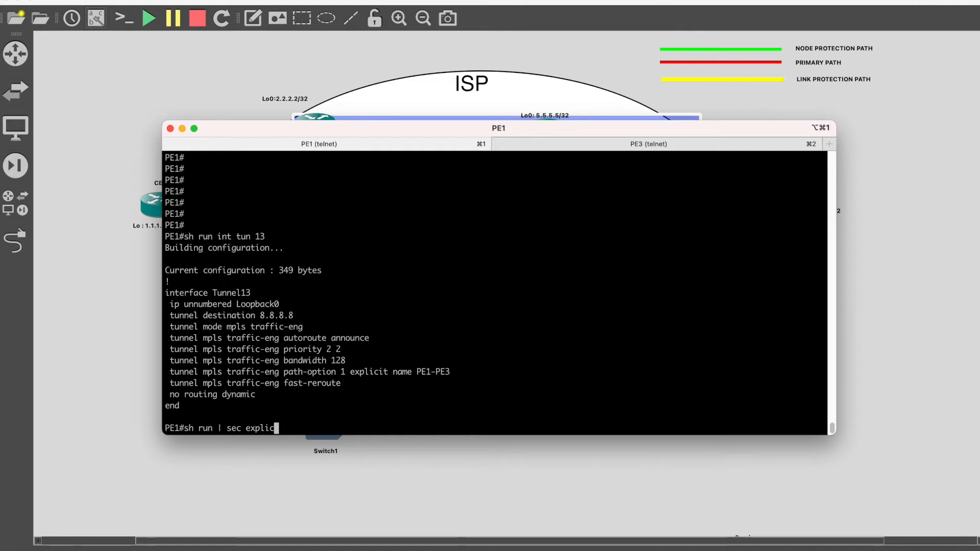
text(it)
key(Return)
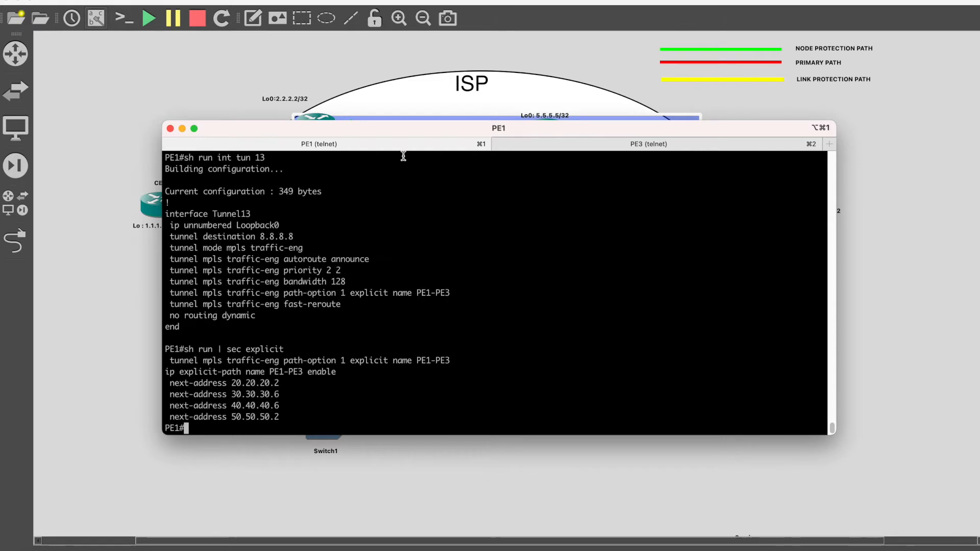
Highlight the explicit-path output and lower the terminal window to compare its next-hop addresses with the topology diagram
drag(280, 422, 173, 361)
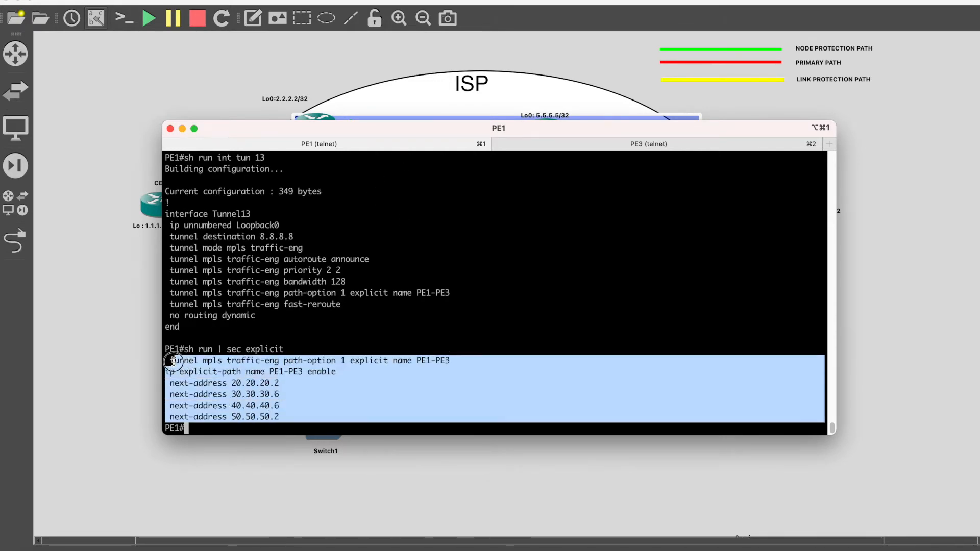
drag(416, 134, 409, 227)
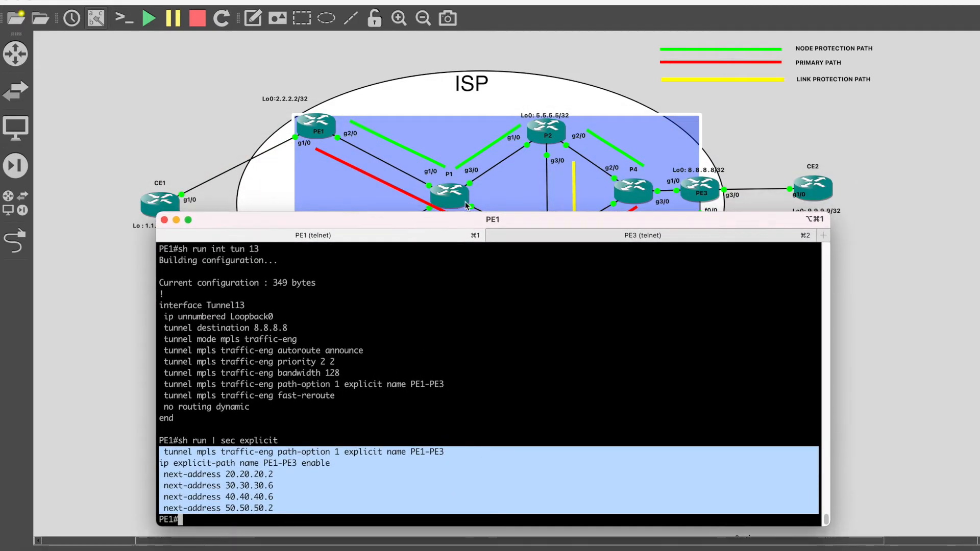
drag(466, 213, 467, 270)
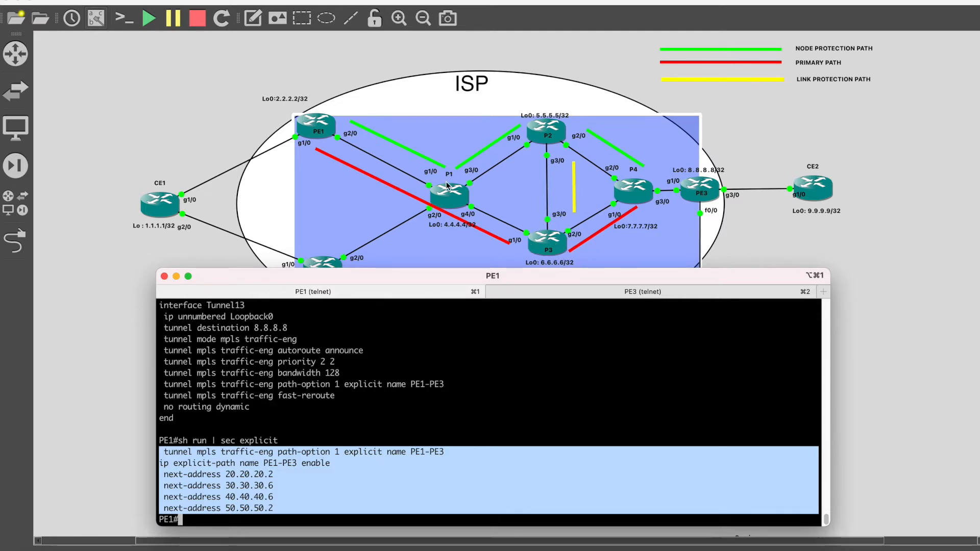
Raise the PE1 terminal window partway and clear the text highlight, adding four empty prompt lines below the output
drag(466, 269, 467, 210)
click(439, 272)
key(Return)
key(Return)
key(Return)
key(Return)
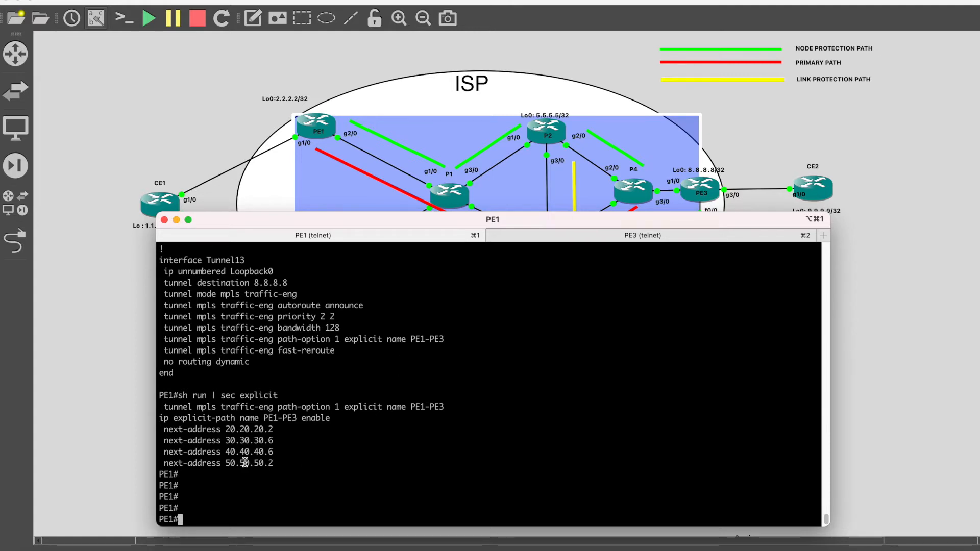
Display PE1's OSPF configuration with "sh run | sec ospf" and highlight the two mpls traffic-eng lines
text(sh run | sec ospf)
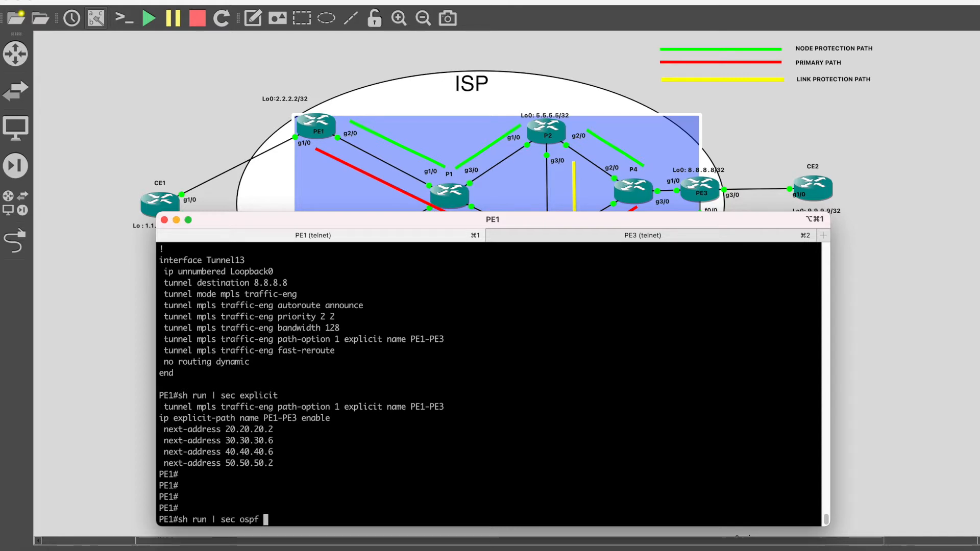
key(Return)
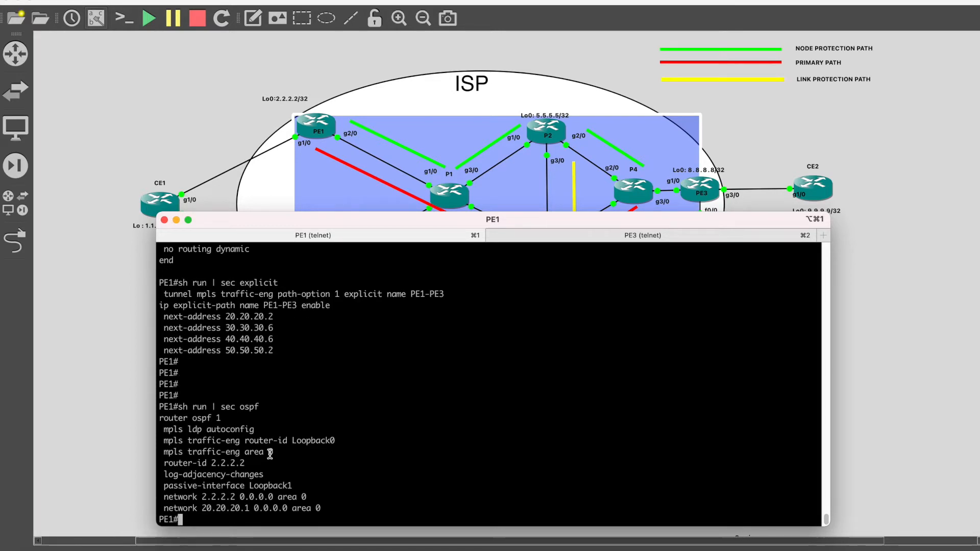
drag(280, 453, 153, 444)
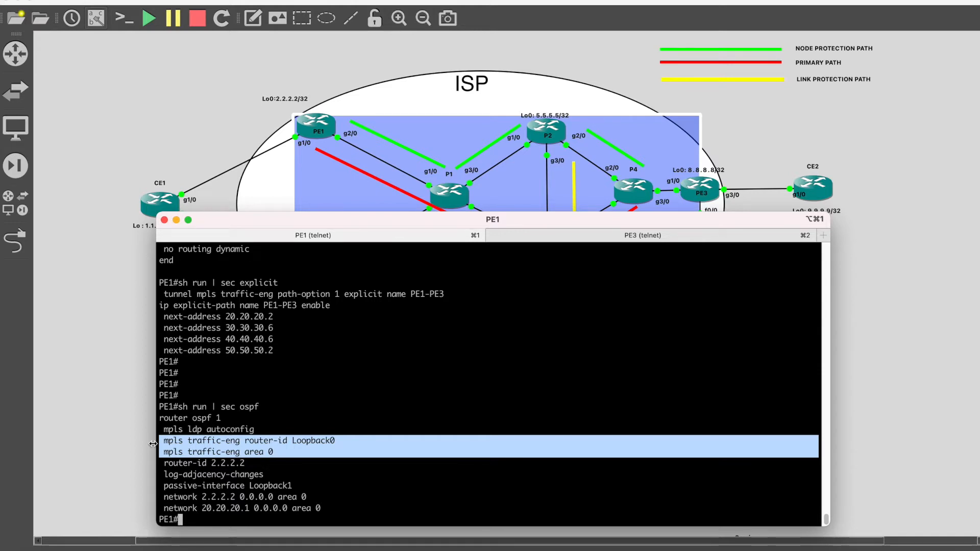
click(228, 418)
key(Return)
key(Return)
key(Return)
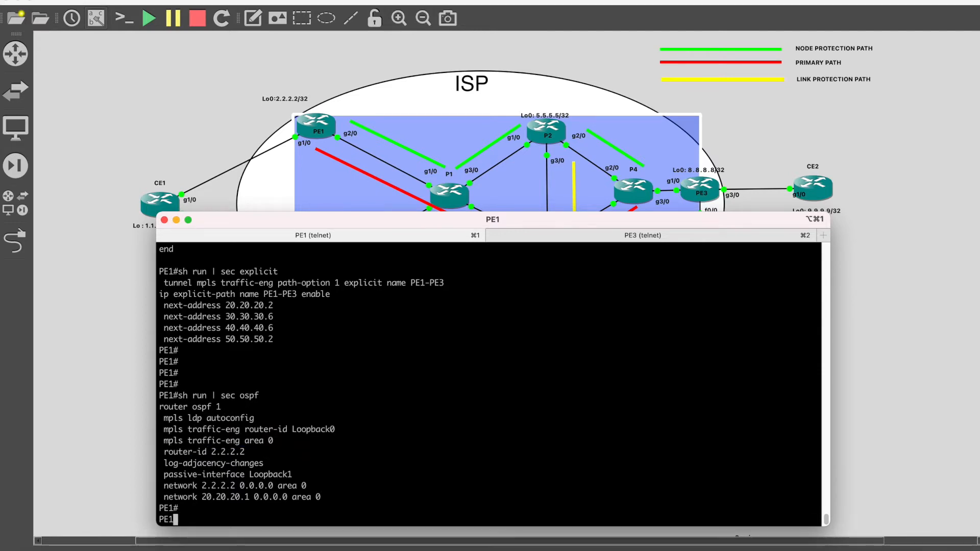
Display the running configuration of PE1's interface gi 2/0 and highlight its RSVP bandwidth and mpls traffic-eng tunnels lines
text(sh run int )
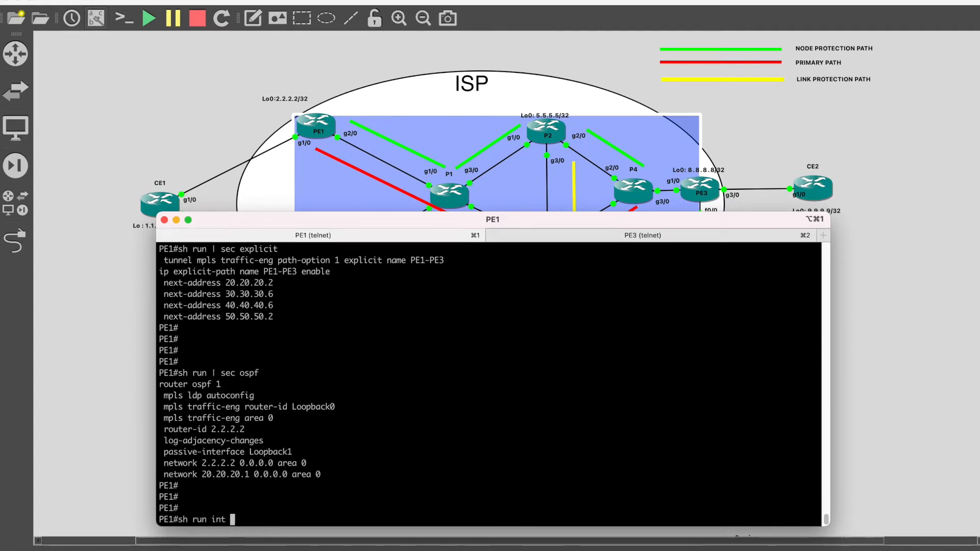
text(gi 2/0)
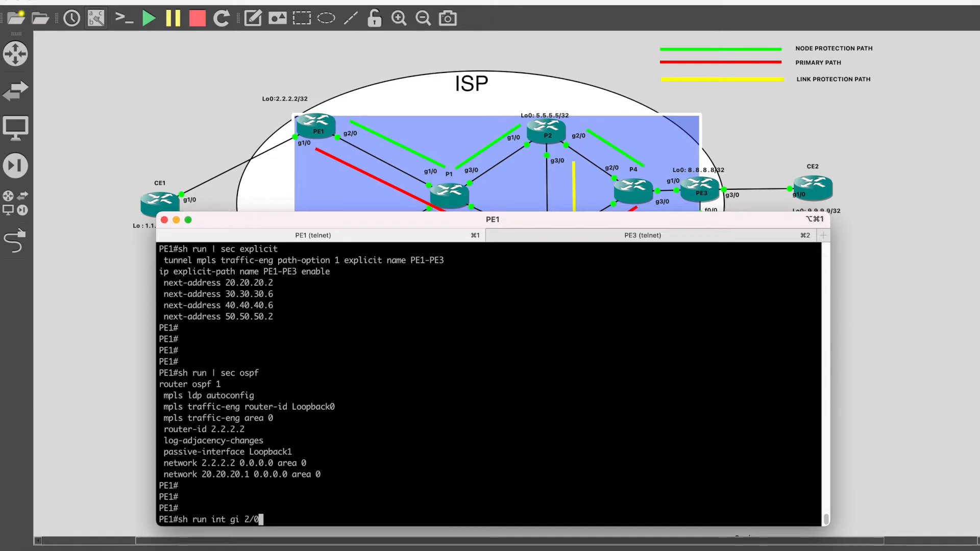
key(Return)
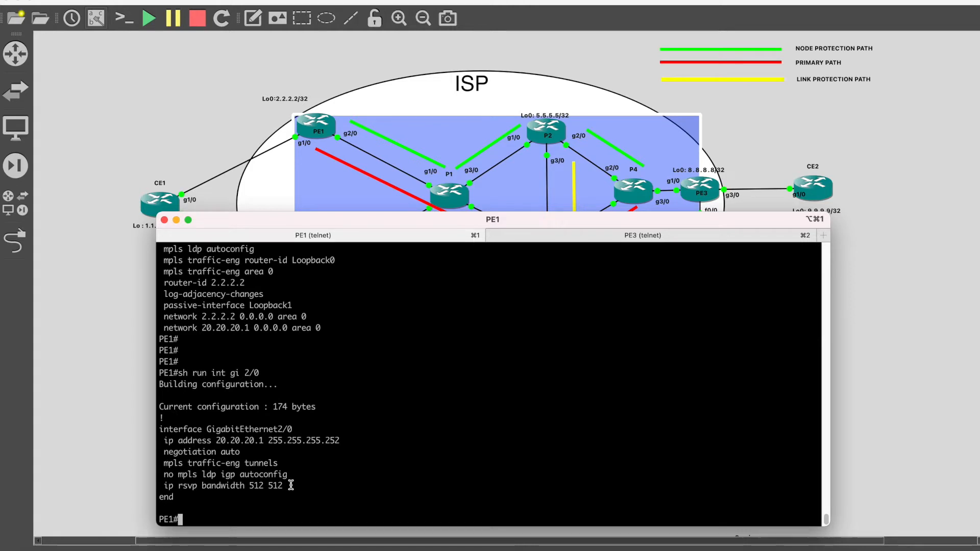
triple_click(289, 485)
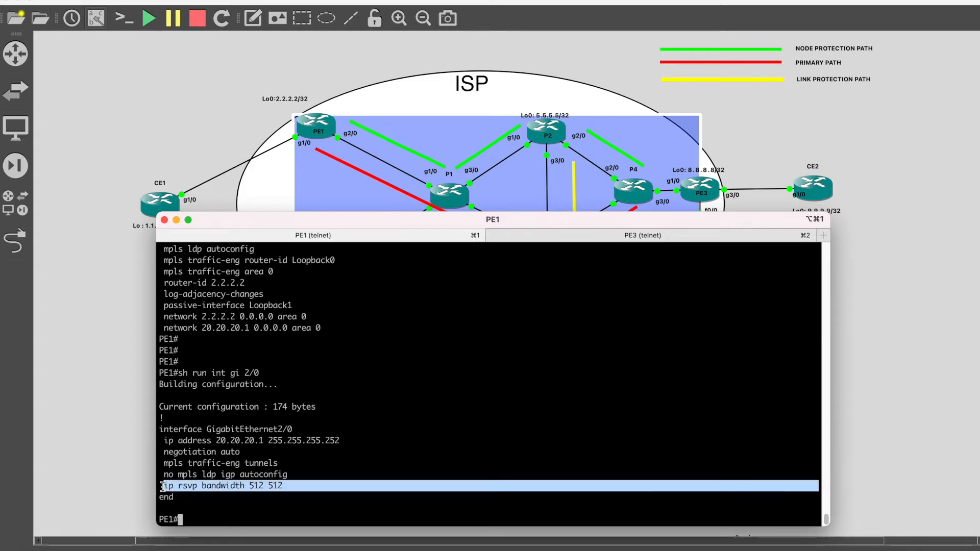
triple_click(251, 463)
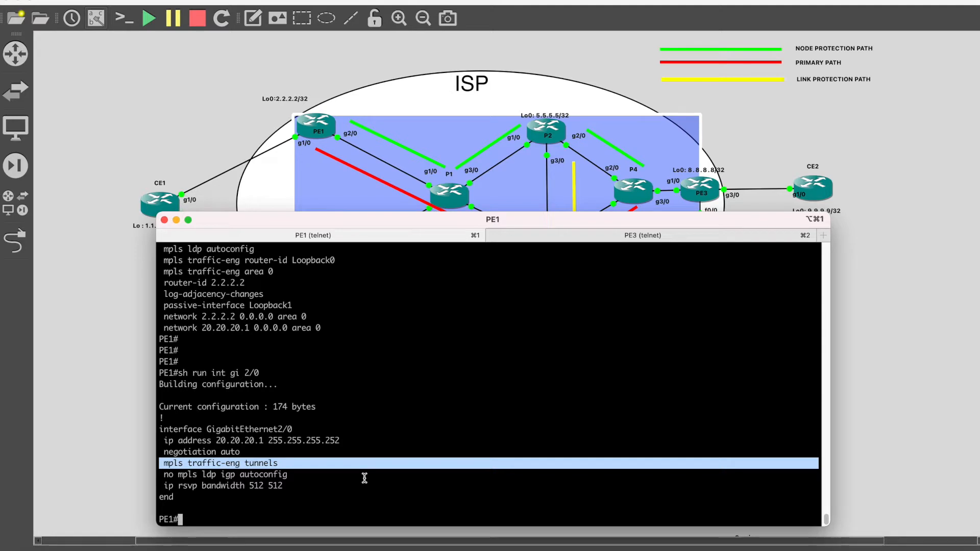
text(sh run)
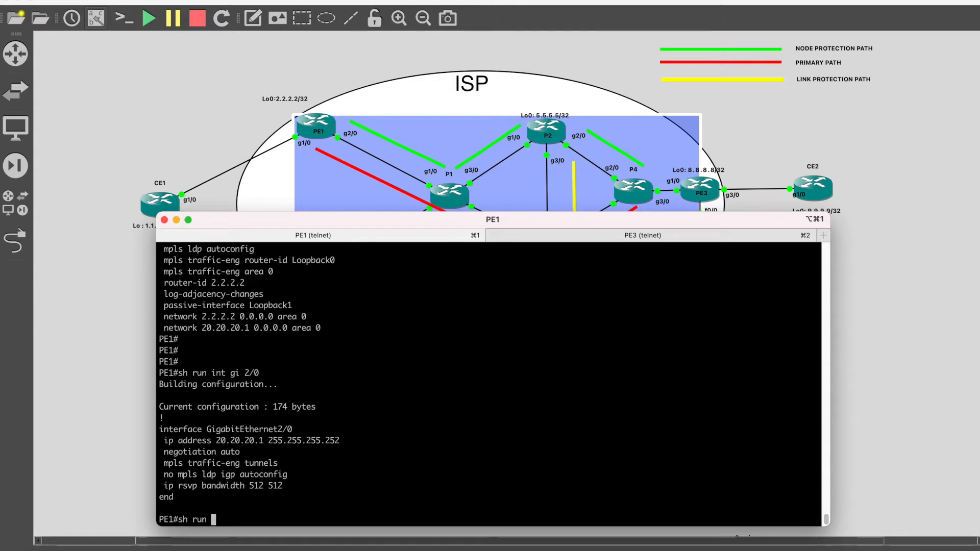
text(|)
triple_click(224, 464)
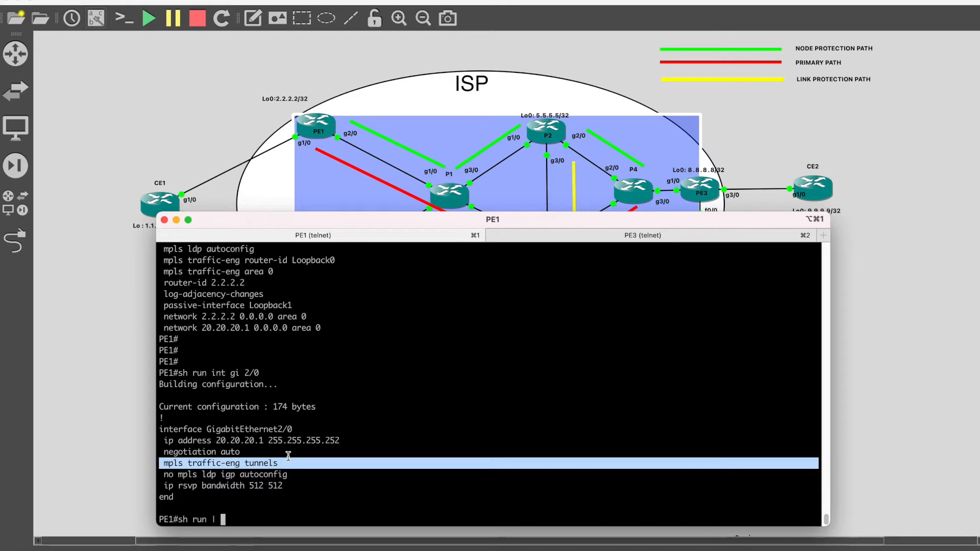
click(316, 488)
key(BackSpace)
key(BackSpace)
key(BackSpace)
key(BackSpace)
key(BackSpace)
key(BackSpace)
key(BackSpace)
key(BackSpace)
key(BackSpace)
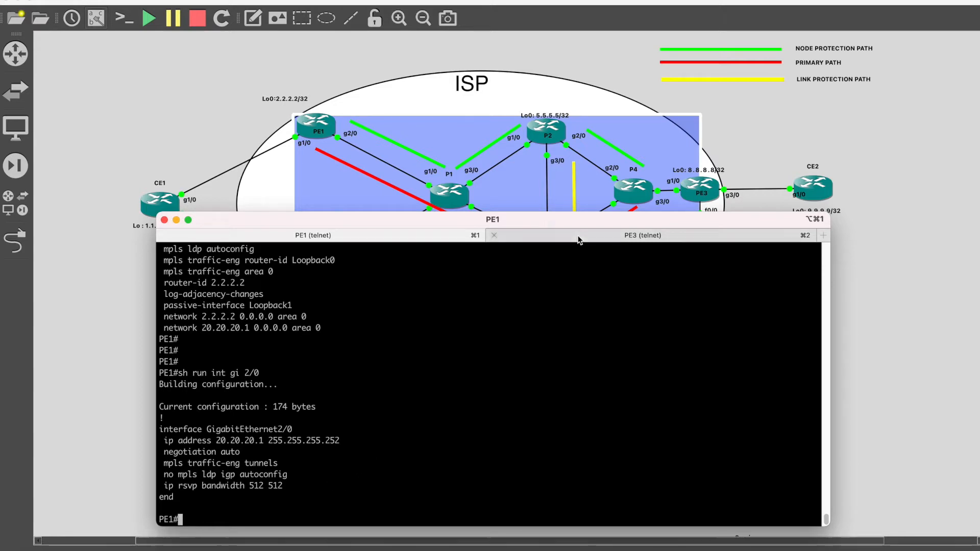
Switch to the PE3 terminal and display the running configuration of interface tunnel 31
click(632, 238)
text(sh run int )
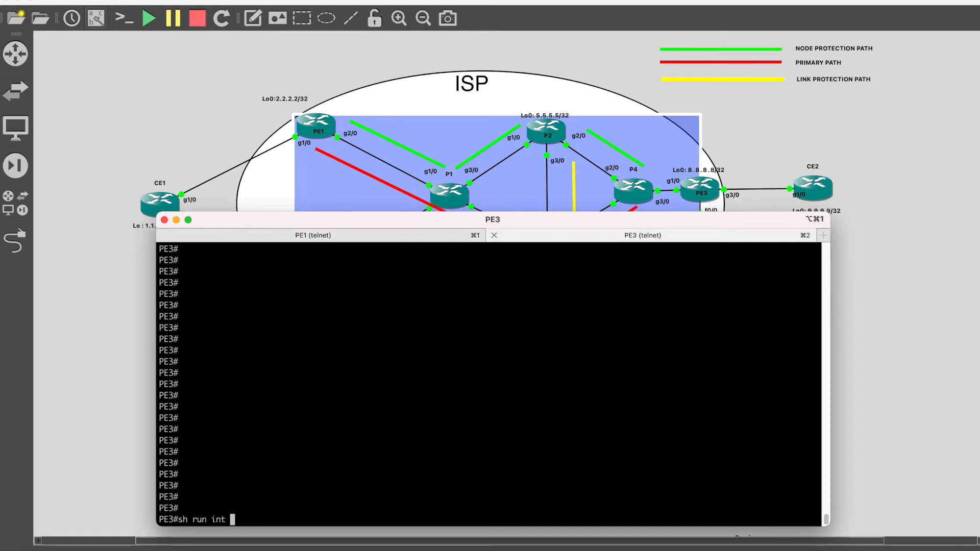
text(tun 31)
key(Return)
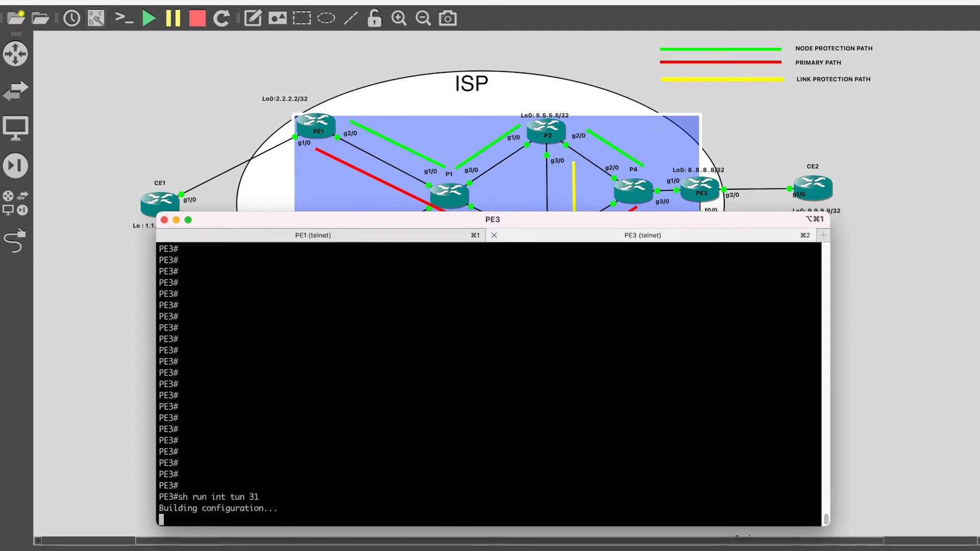
List PE3's addressed interfaces with "sh ip int bri | ex una" and highlight the Loopback0 and Tunnel31 addresses
text(sh )
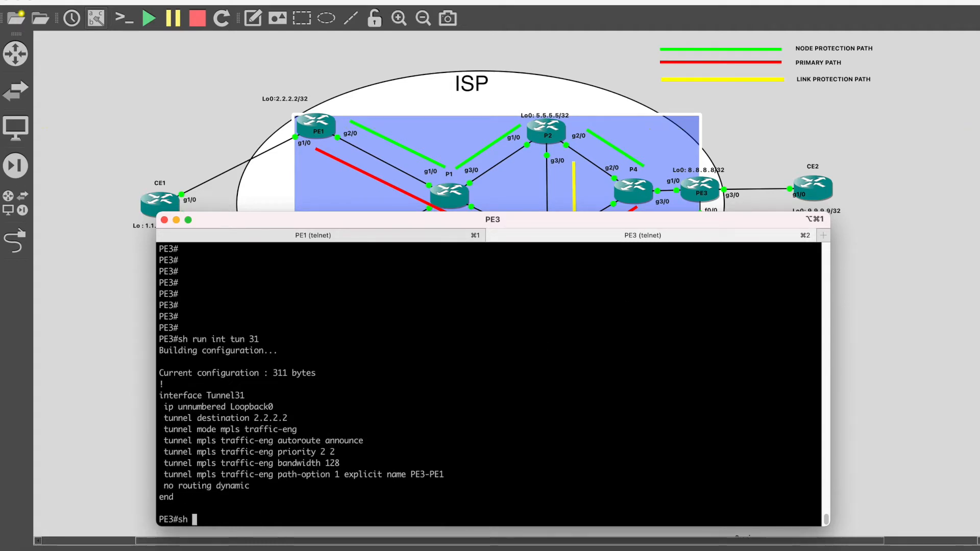
text(ip int bri | ex una)
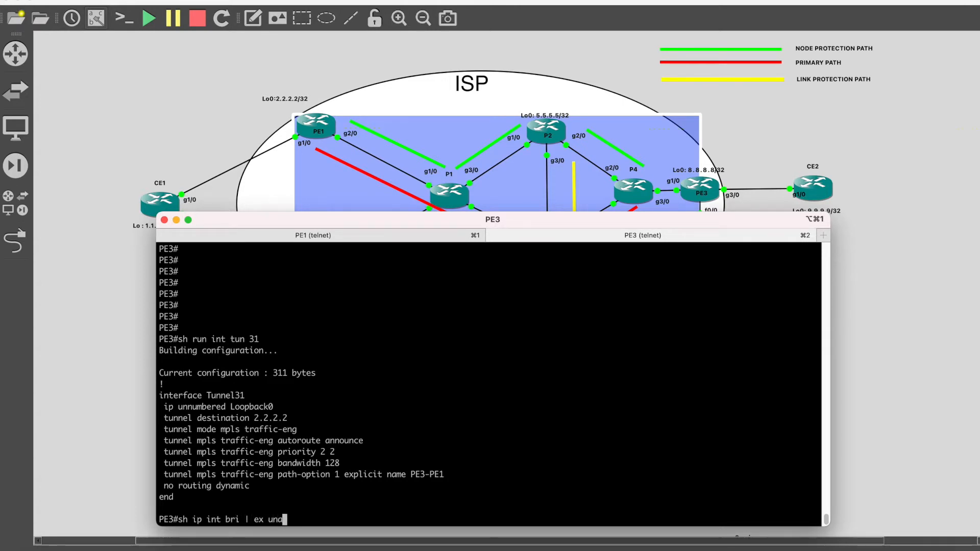
key(Return)
triple_click(294, 509)
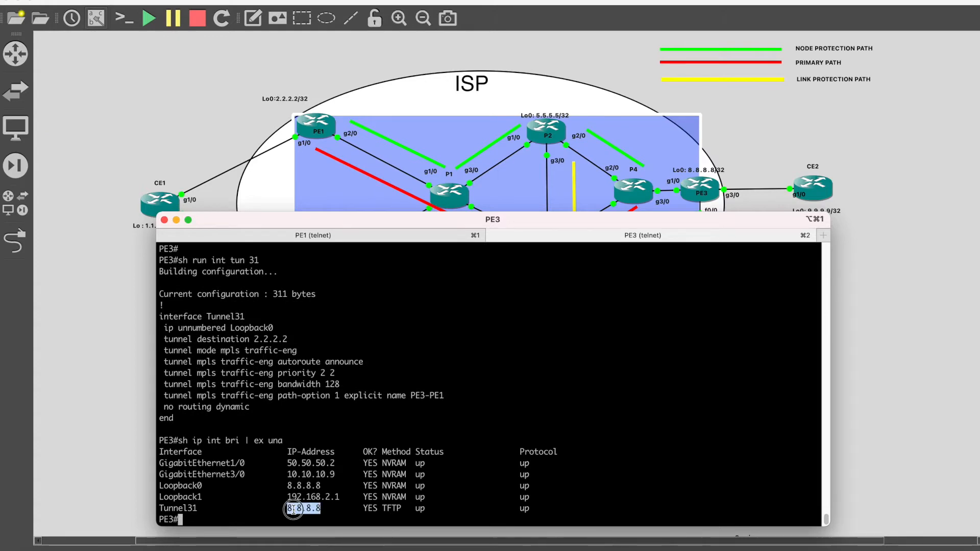
click(436, 411)
double_click(300, 509)
double_click(169, 519)
double_click(300, 483)
double_click(313, 507)
Highlight the tunnel destination address in PE3's Tunnel31 configuration and add empty prompt lines below the output
drag(286, 339, 253, 339)
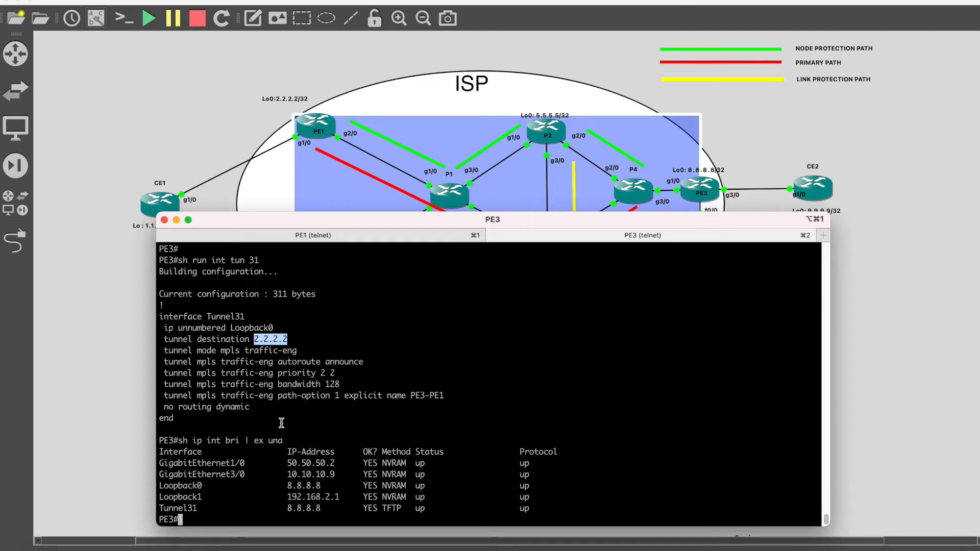
key(Return)
key(Return)
key(Return)
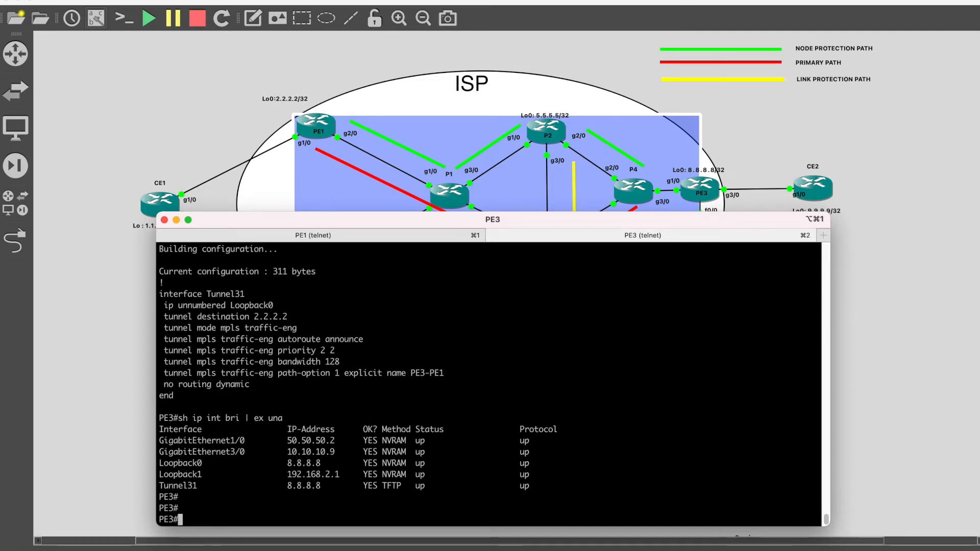
Switch to the PE1 terminal, run "sh mpl traffic-eng tun tun 13" and highlight the tunnel's admin and signalling status line
click(323, 239)
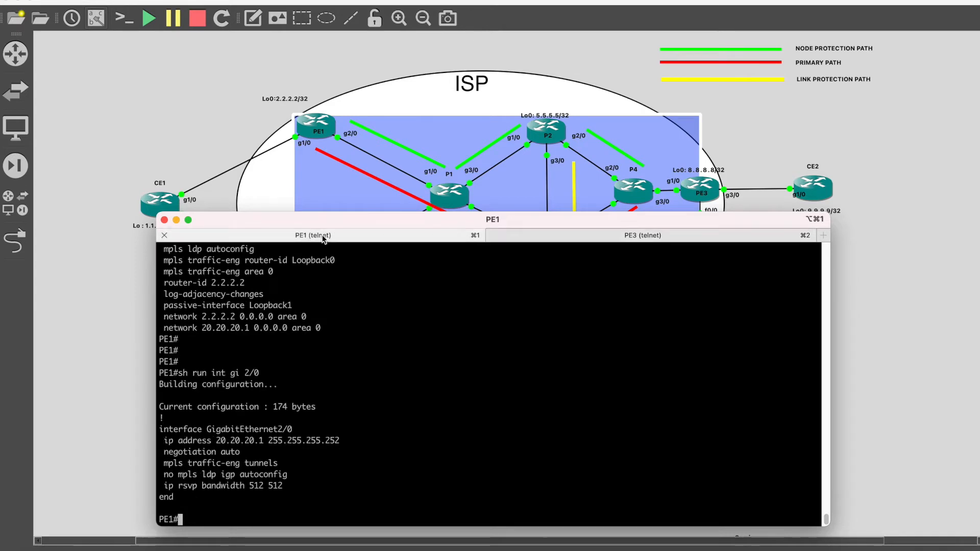
key(Return)
text(sh run)
key(BackSpace)
key(BackSpace)
key(BackSpace)
key(BackSpace)
text(mpl tr)
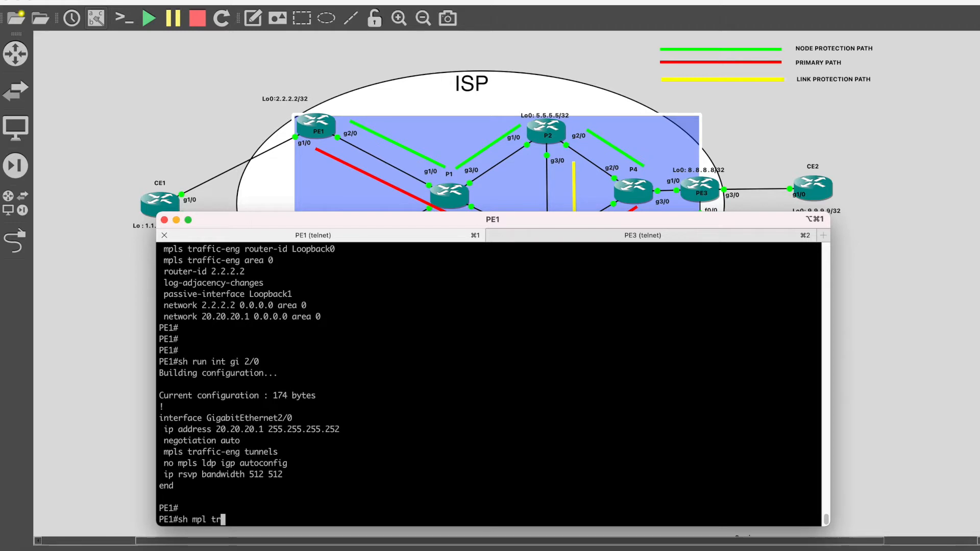
key(Tab)
text(tun tun )
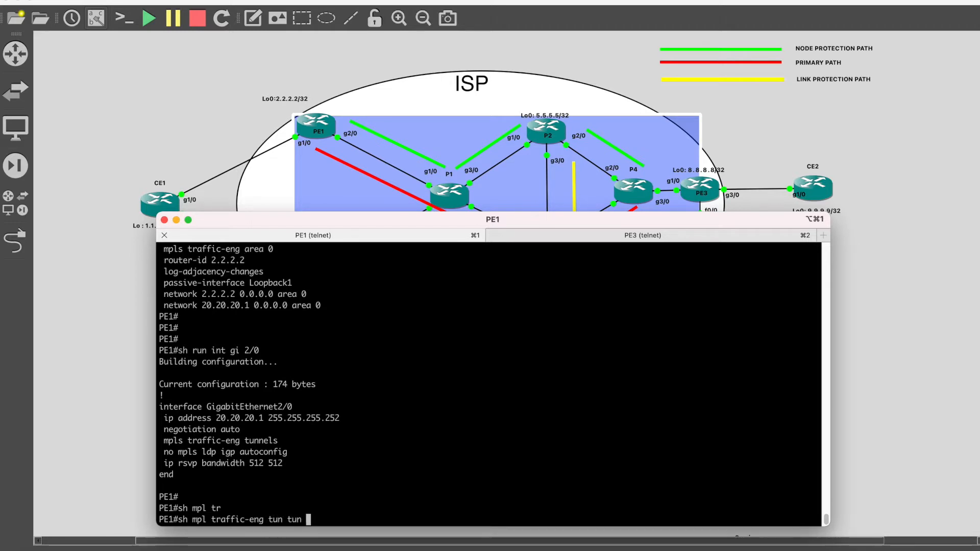
text(13)
key(Return)
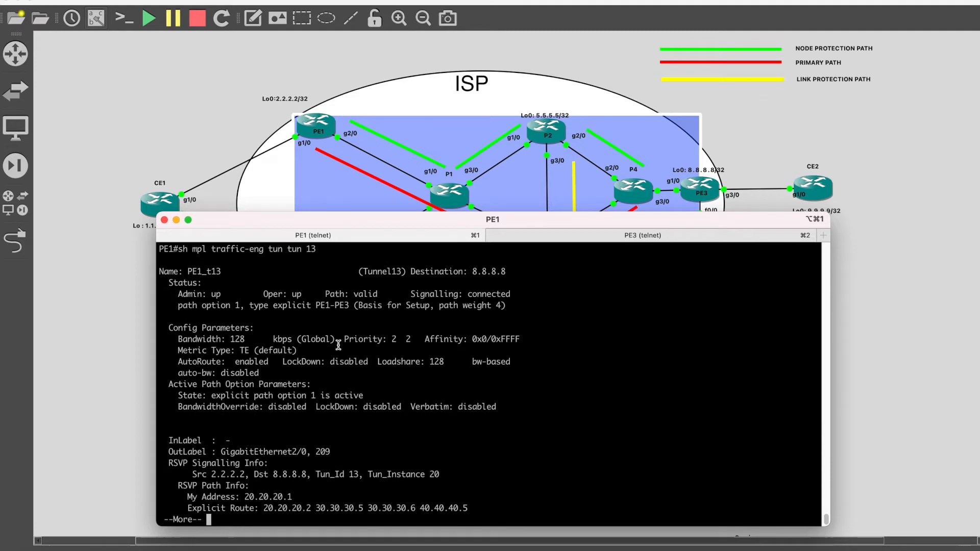
triple_click(207, 296)
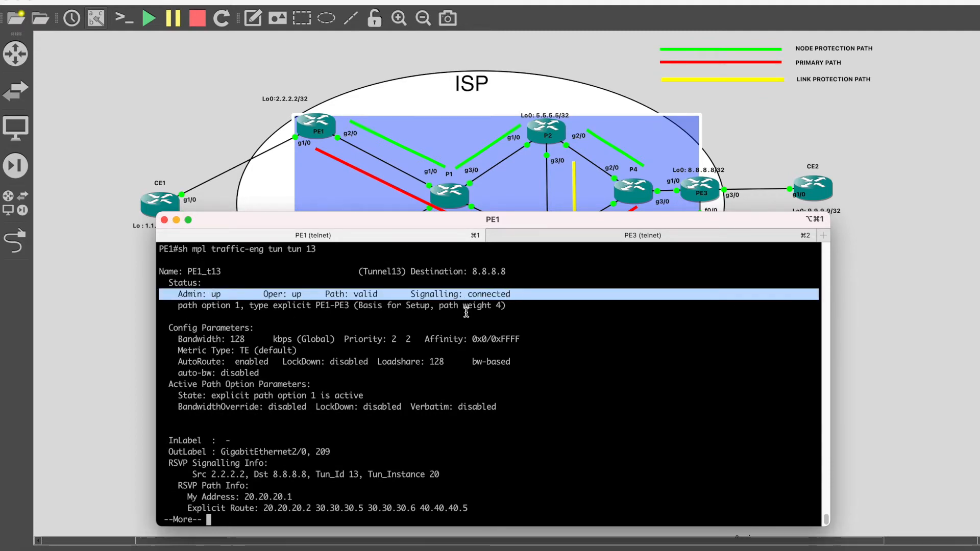
Page through the rest of the tunnel 13 output, highlighting the shortest path, RSVP path and recorded route hops with their labels
key(space)
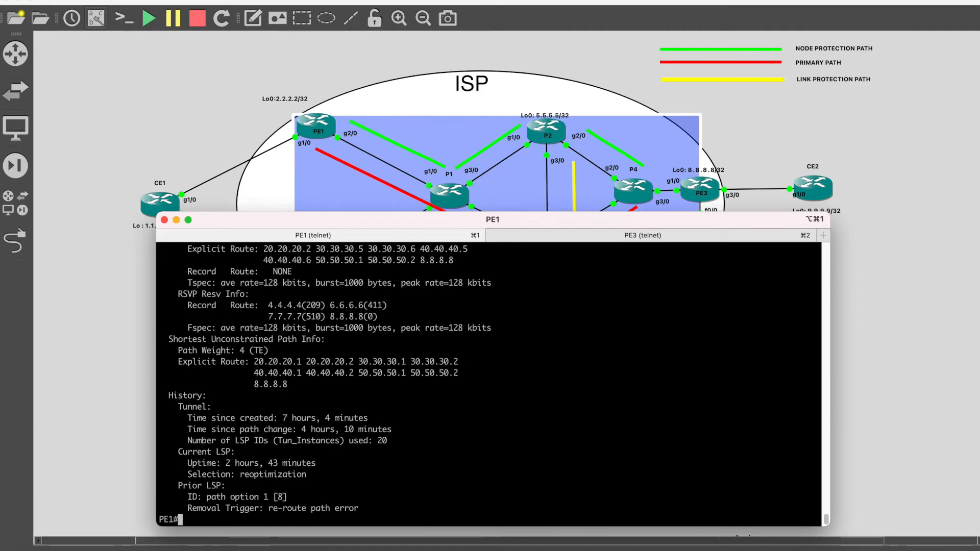
scroll(289, 354, up, 2)
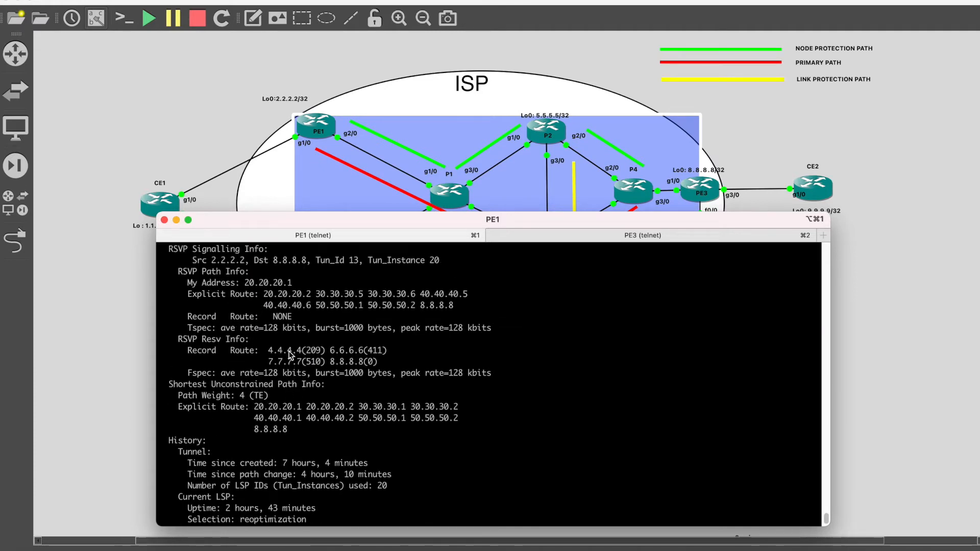
drag(166, 376, 330, 431)
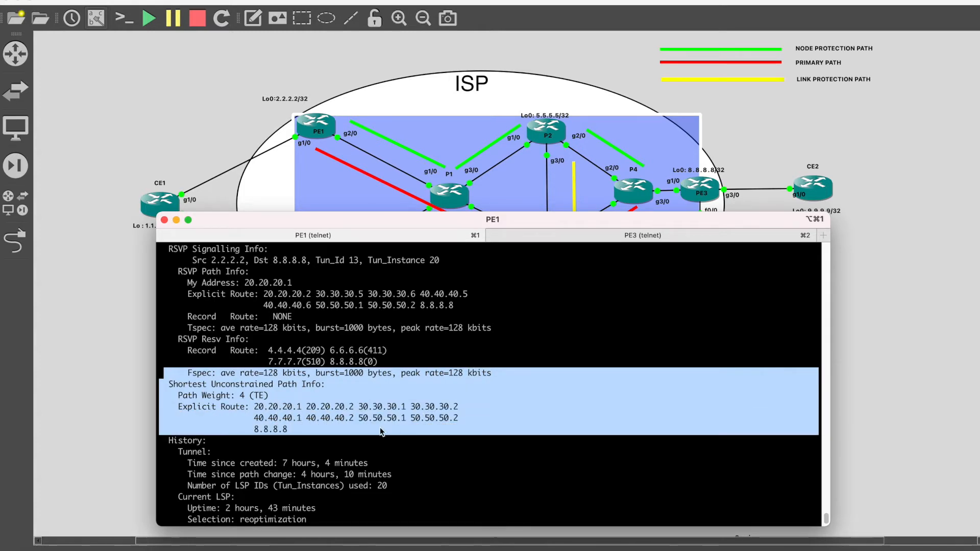
drag(455, 317, 175, 284)
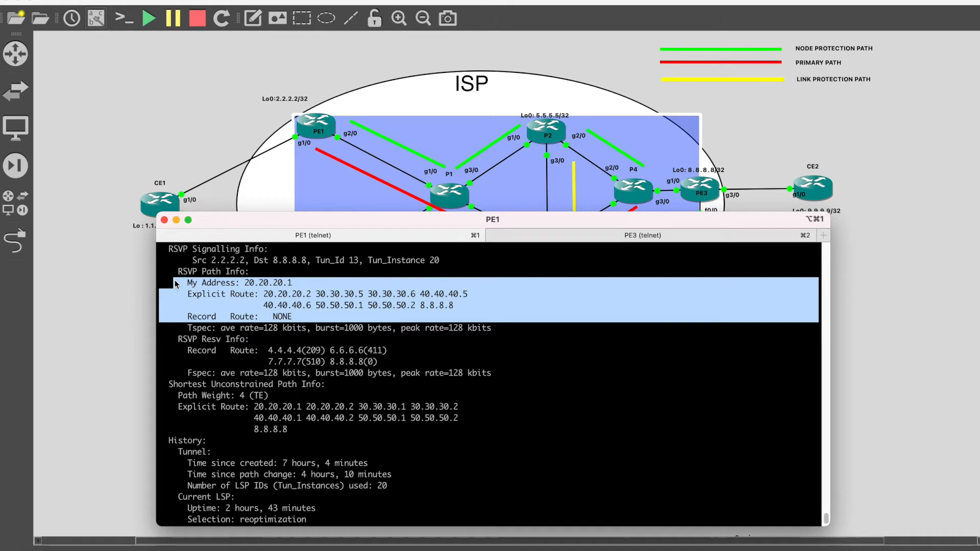
click(189, 353)
drag(189, 352, 438, 361)
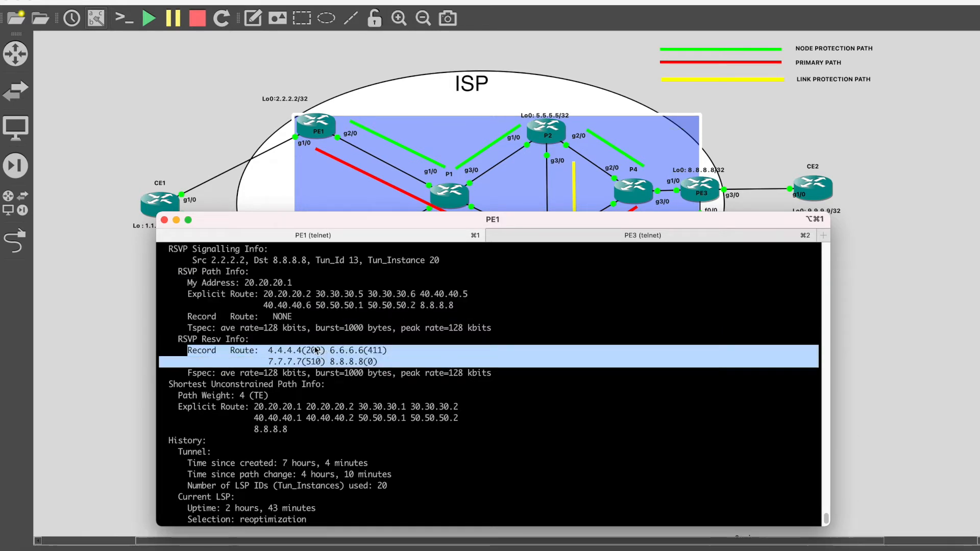
double_click(317, 350)
double_click(376, 351)
double_click(315, 361)
click(372, 363)
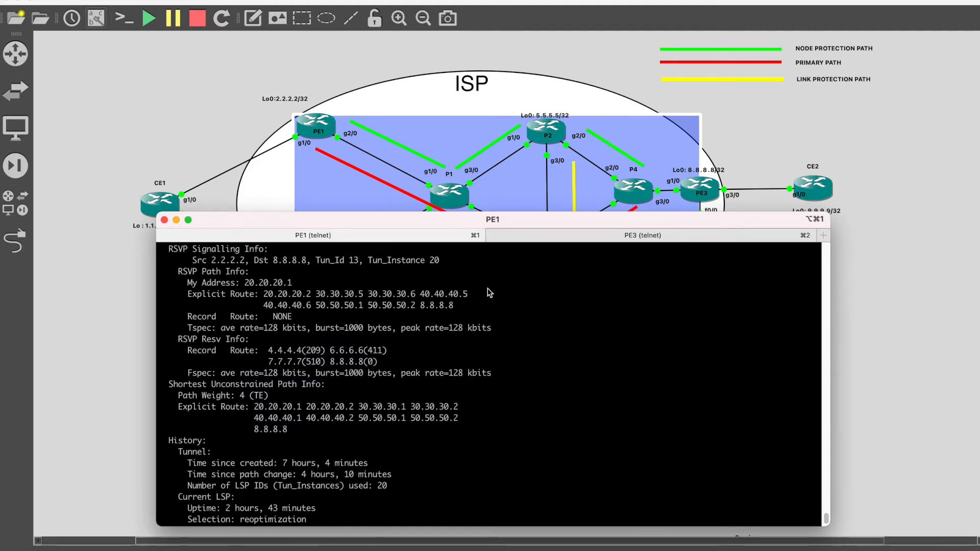
Raise the PE1 terminal window and add four empty prompt lines below the tunnel output
drag(495, 219, 495, 149)
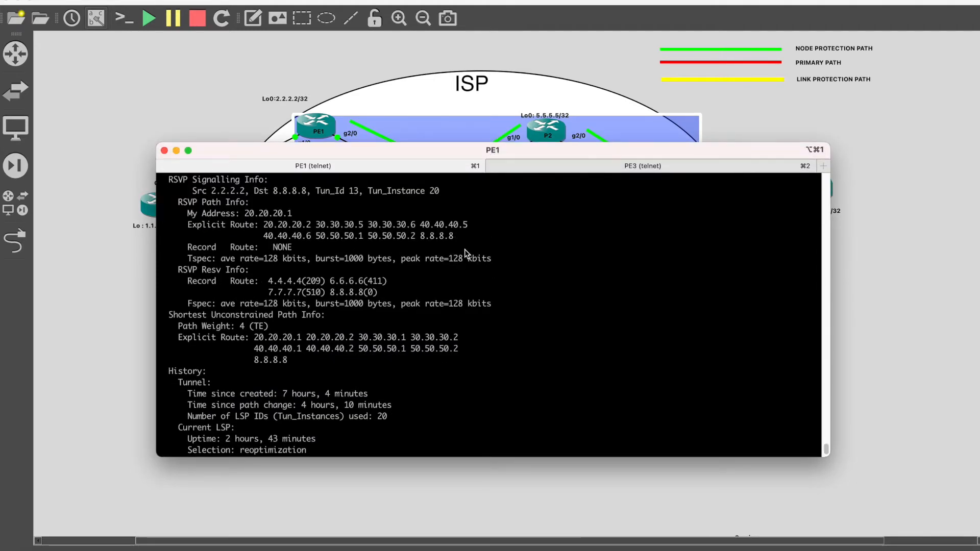
key(Return)
key(Return)
key(Return)
key(Return)
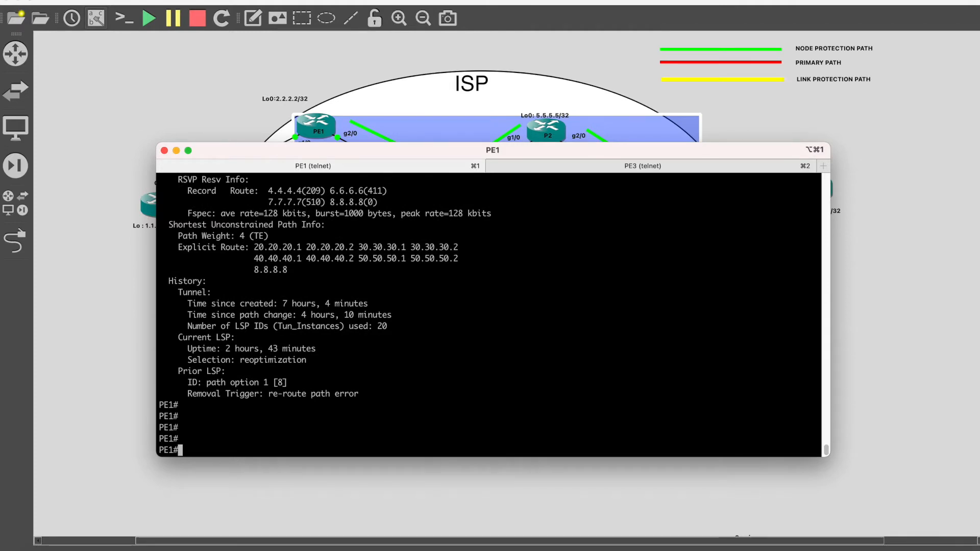
List PE1's addressed interfaces with "sh ip int br | ex un" and highlight the Loopback1 address
text(sh ip )
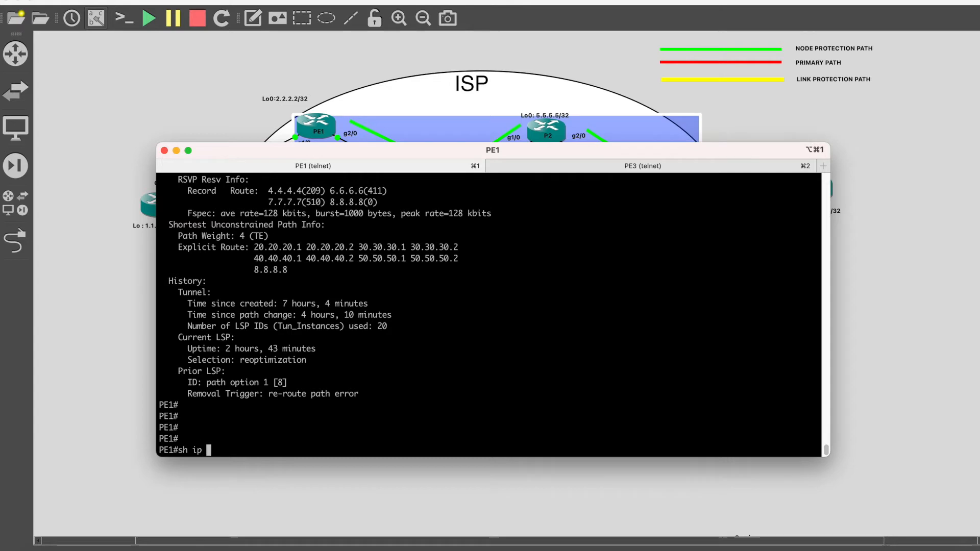
text(int)
text(br | ex un)
key(Return)
double_click(312, 439)
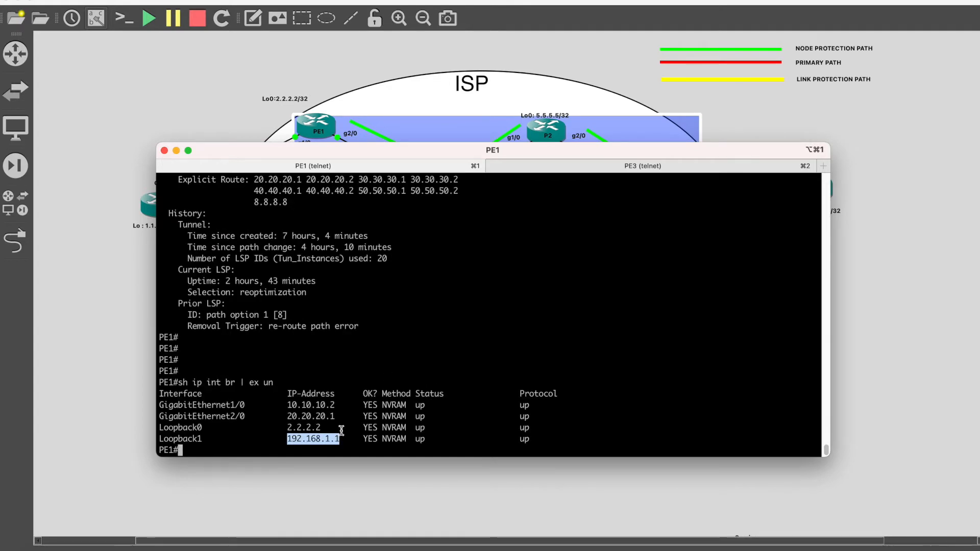
Switch to the PE3 terminal, add two empty prompt lines and highlight the Loopback1 address in the interface list
click(585, 162)
key(Return)
key(Return)
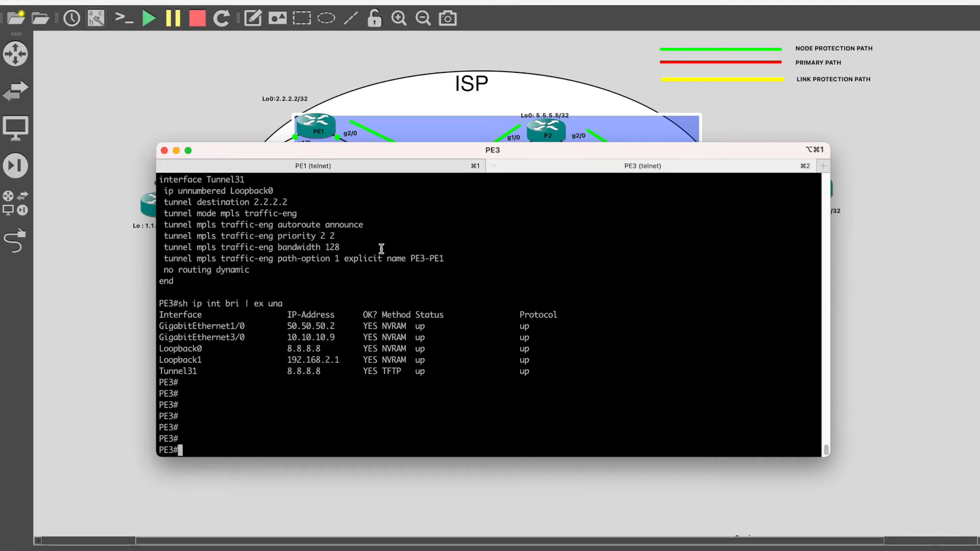
double_click(330, 361)
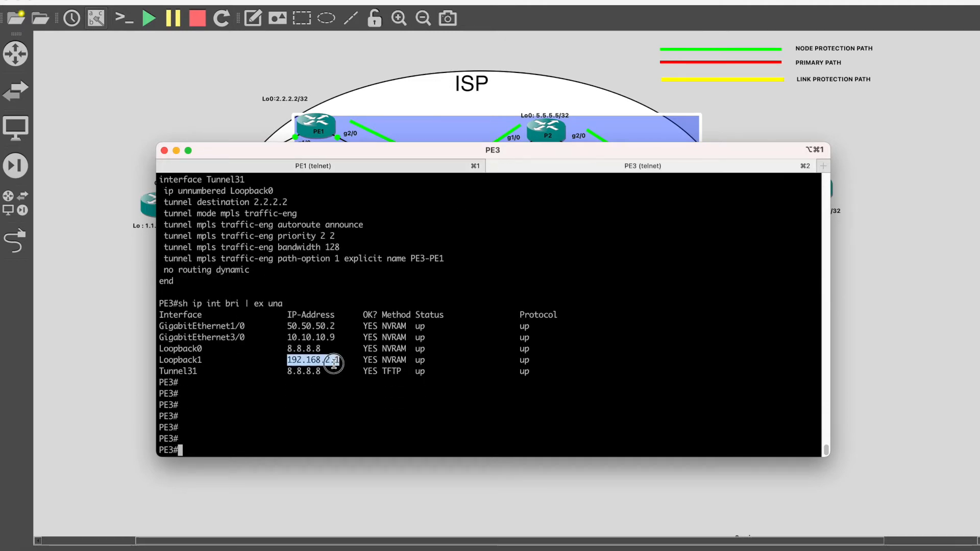
Switch to the PE1 terminal, list its static routes with "sh run | inc ip route" and highlight the route's destination network
click(295, 169)
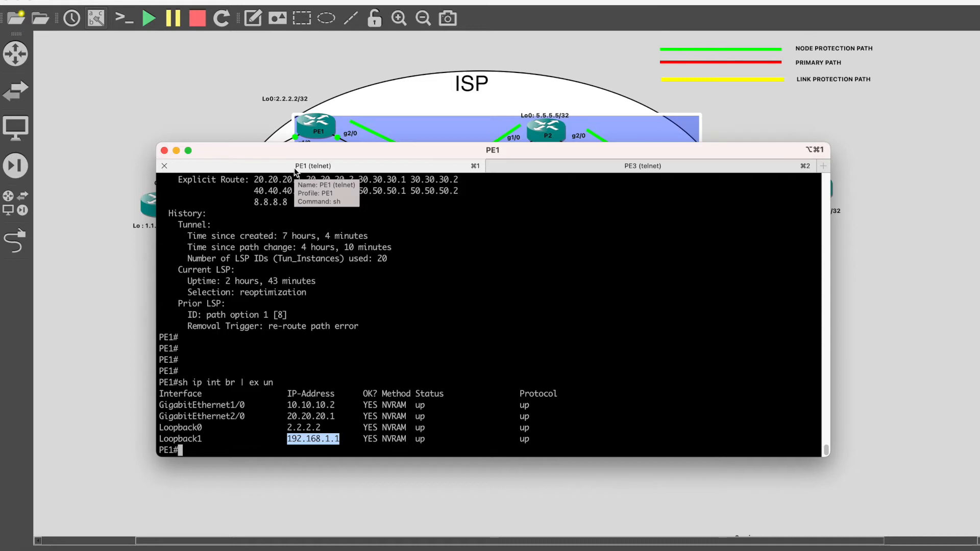
text(sh ru)
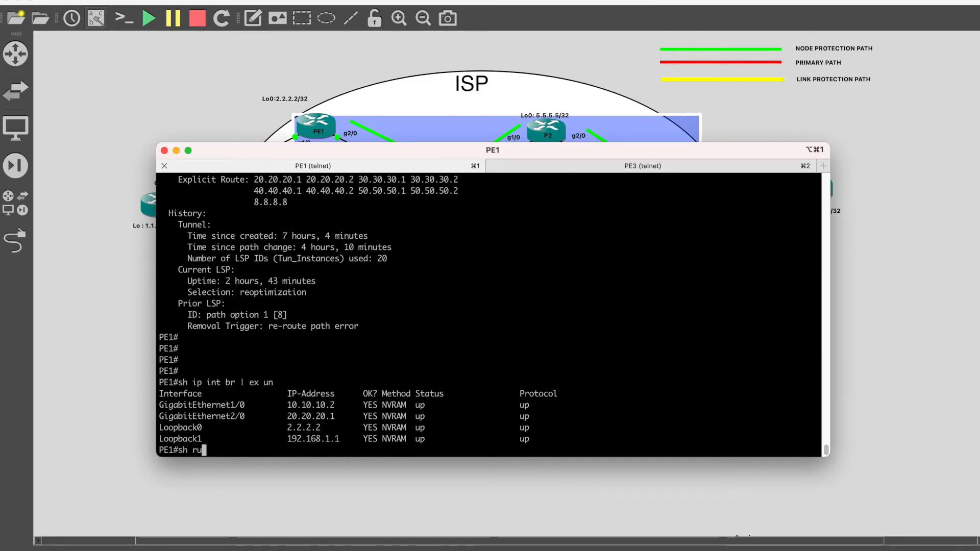
key(BackSpace)
key(BackSpace)
text(ip)
key(BackSpace)
key(BackSpace)
text(arp)
key(BackSpace)
key(BackSpace)
key(BackSpace)
text(run | )
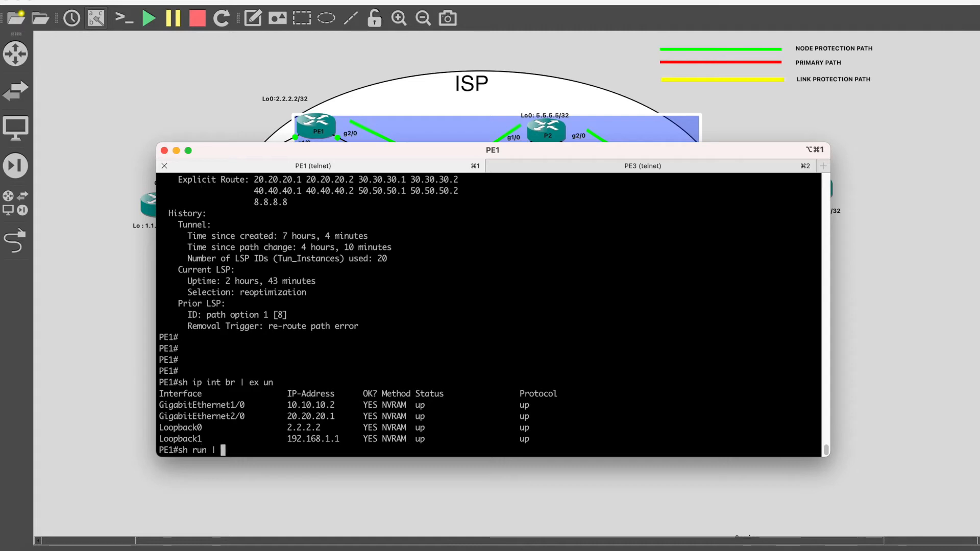
text(inc ip route)
key(Return)
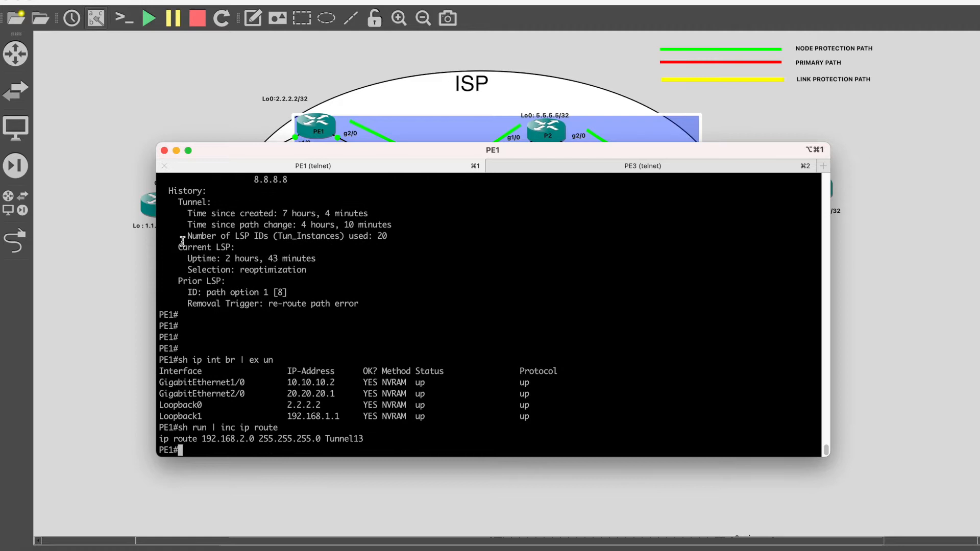
double_click(227, 438)
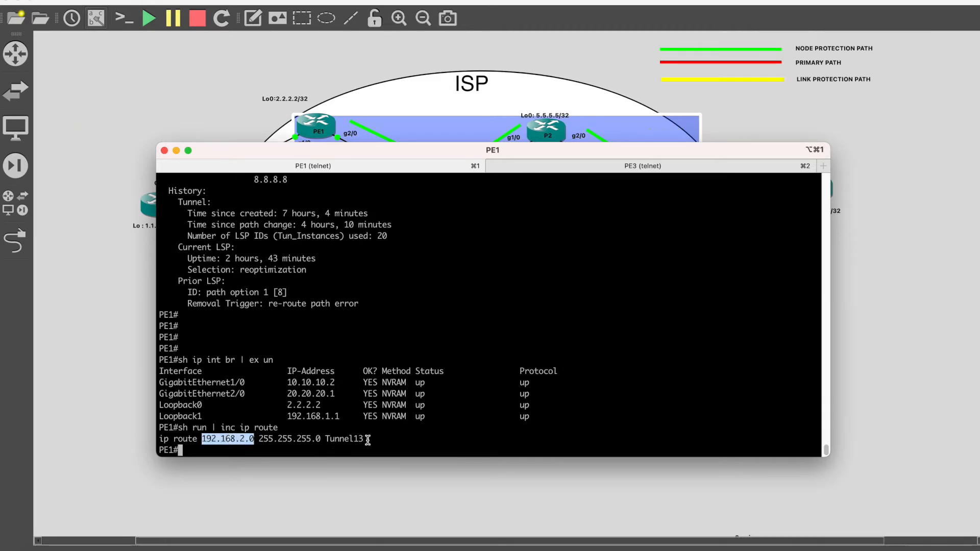
Compare the static route with PE3's Loopback1 address, highlighting that address on PE3 and the route's Tunnel13 exit interface on PE1
click(561, 174)
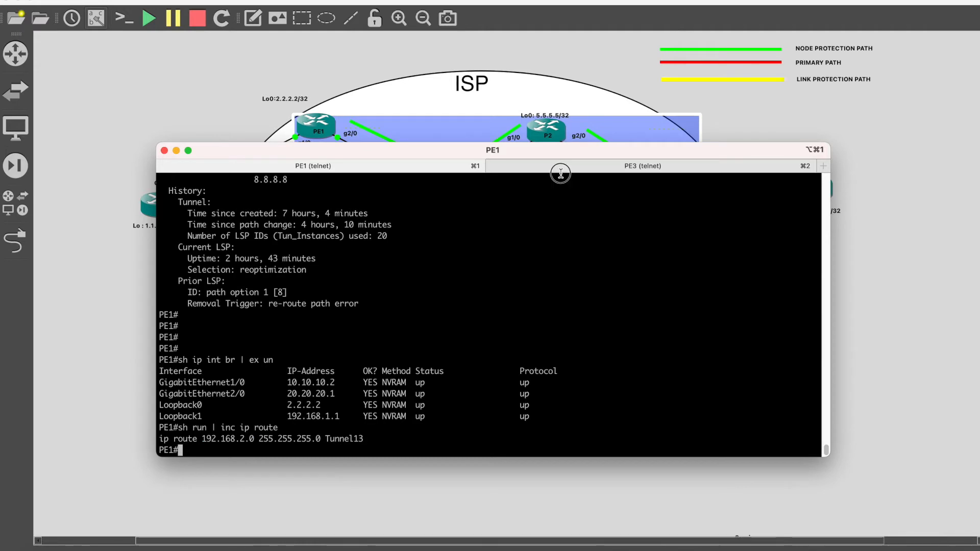
click(561, 168)
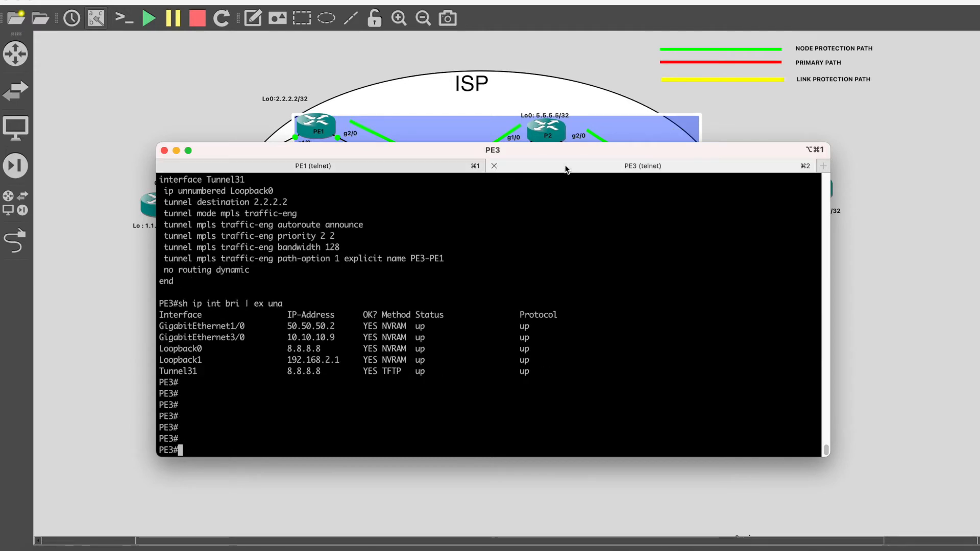
double_click(323, 360)
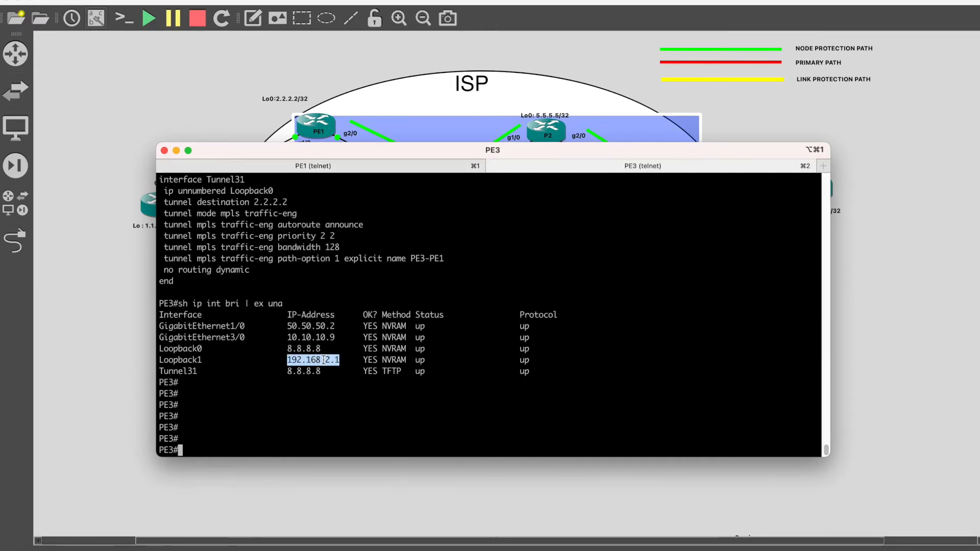
click(313, 166)
double_click(351, 442)
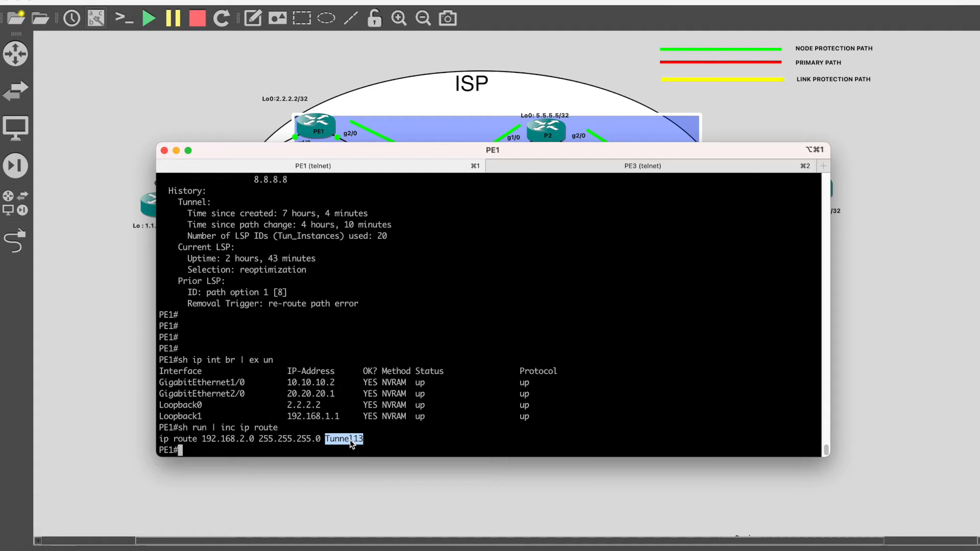
Run "traceroute 192.168.2.1" from PE1 and highlight the MPLS labels of the hops
text(tra)
key(Tab)
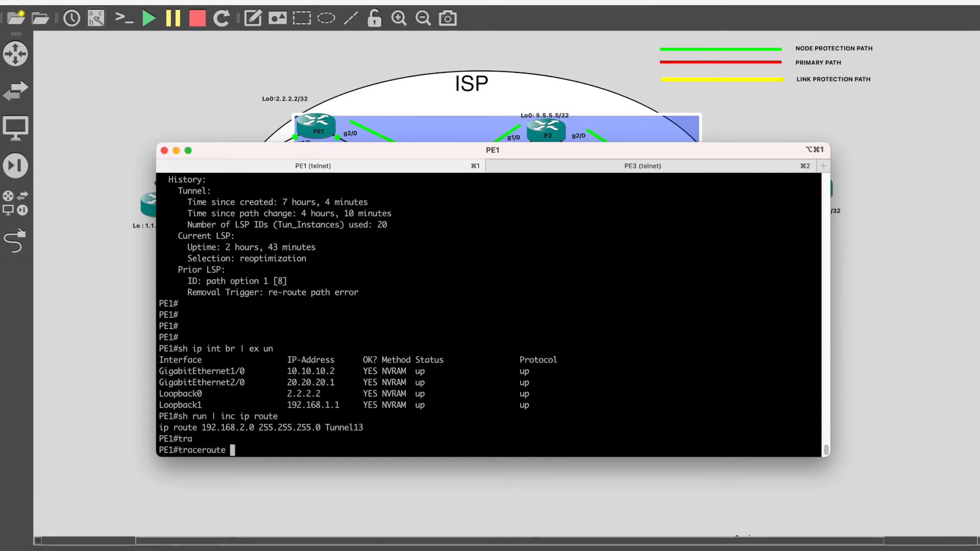
text(192.168.2.1)
key(Return)
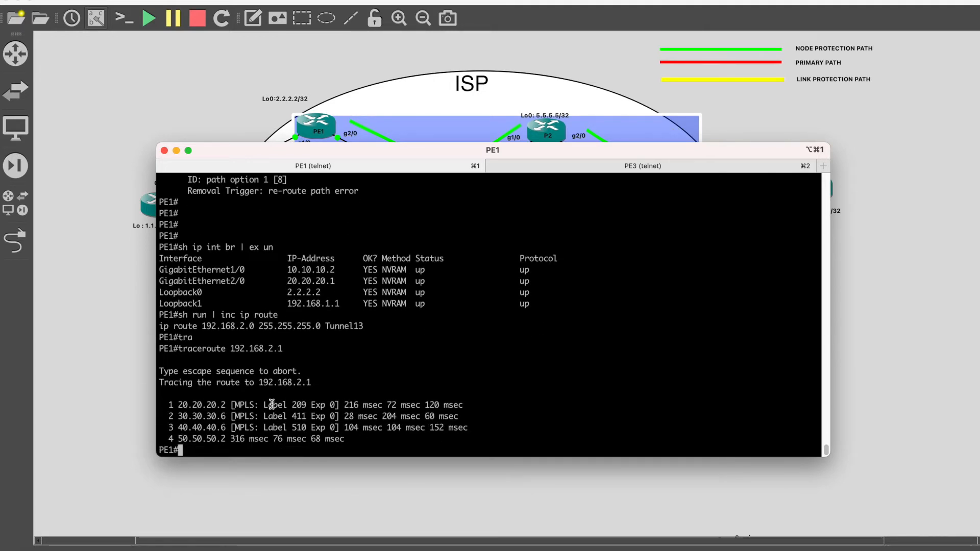
drag(275, 408, 344, 428)
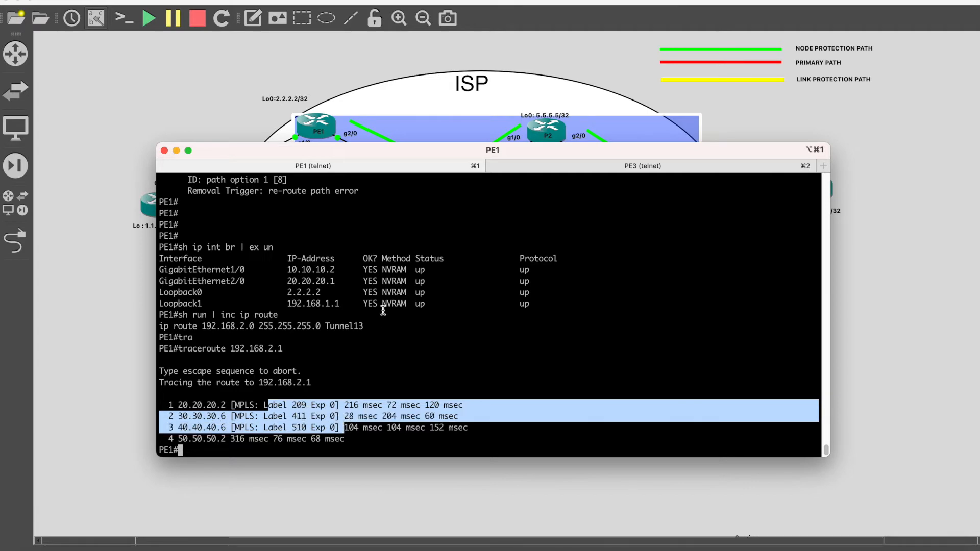
Go back to PE1's tunnel 13 output and check the RSVP recorded route labels against the traceroute labels
scroll(383, 310, up, 15)
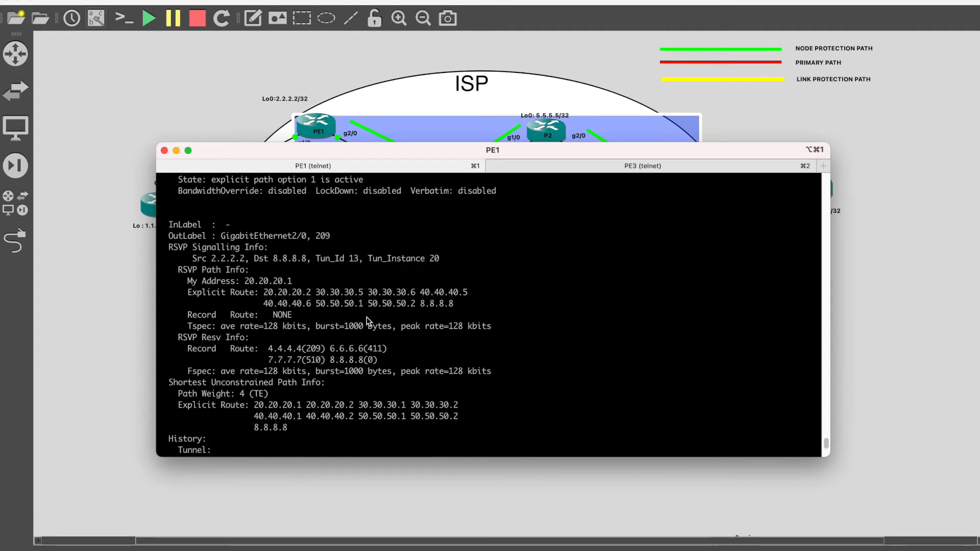
double_click(313, 349)
double_click(375, 349)
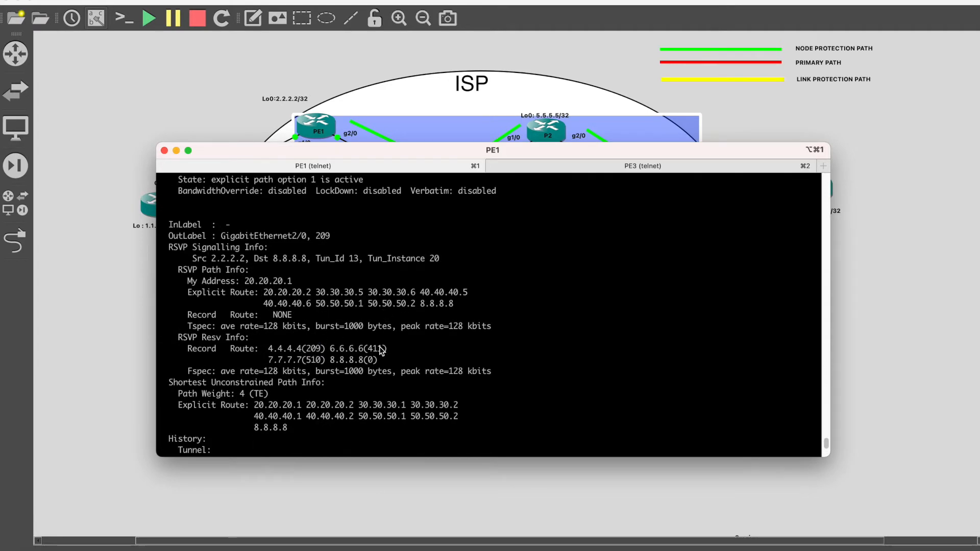
double_click(313, 359)
click(378, 366)
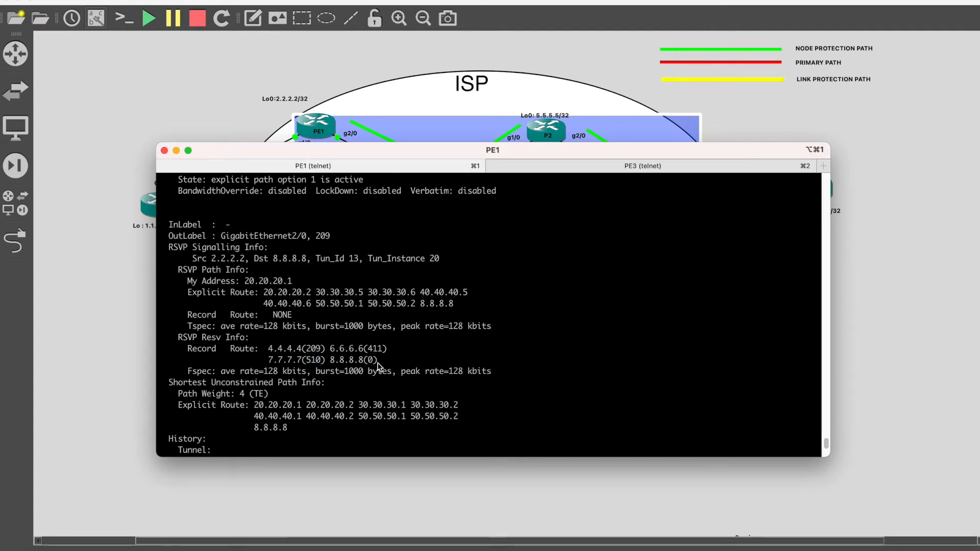
Review the rest of the tunnel 13 output, return to the traceroute and highlight its whole output
scroll(398, 359, up, 1)
scroll(396, 356, down, 5)
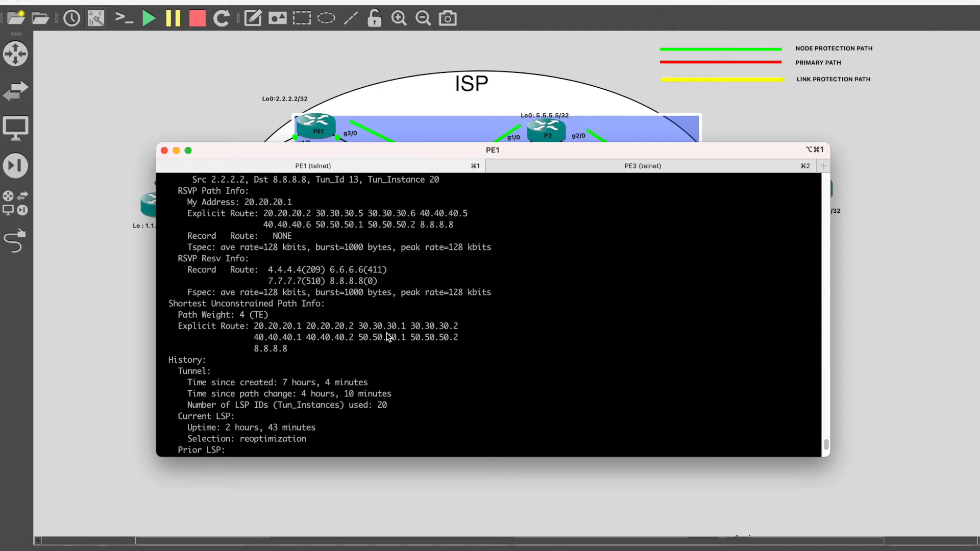
scroll(387, 337, down, 1)
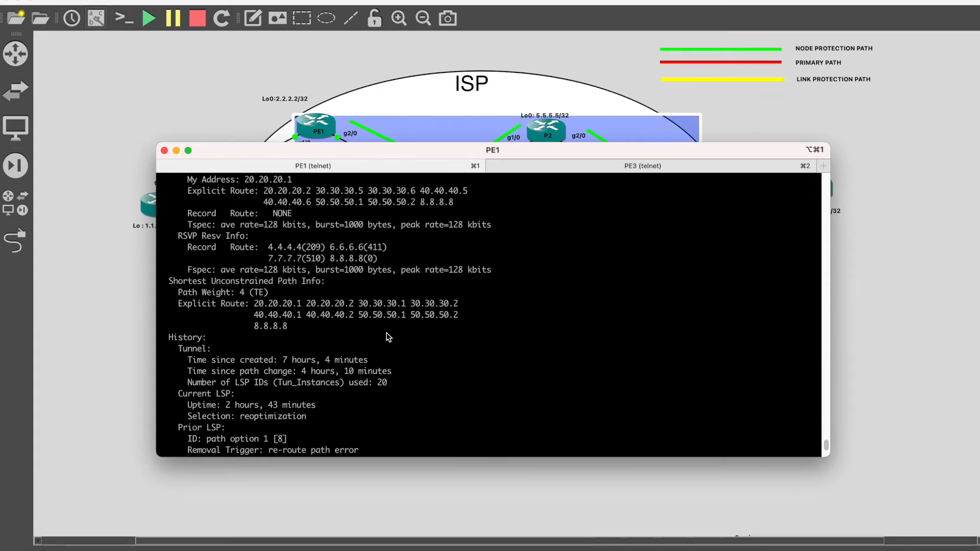
scroll(388, 337, down, 10)
drag(356, 446, 160, 348)
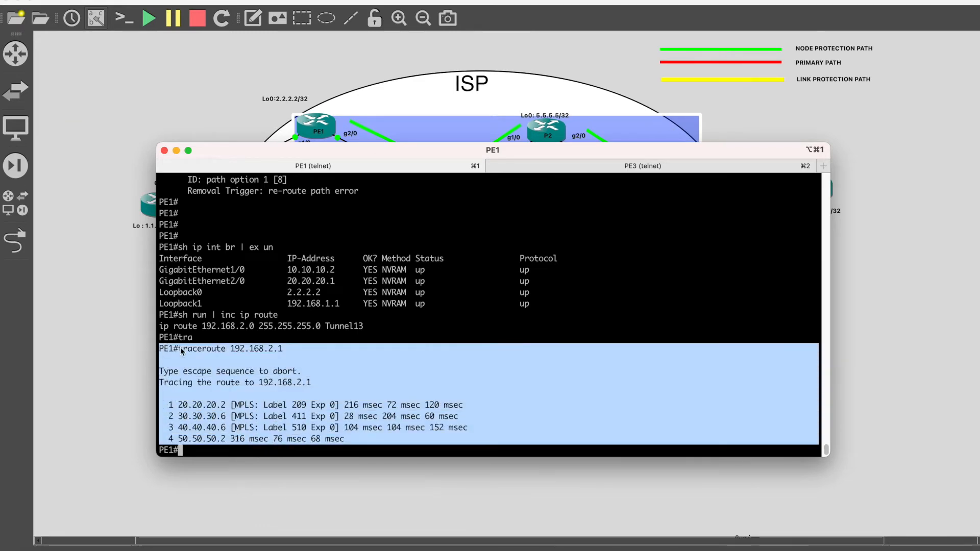
click(324, 377)
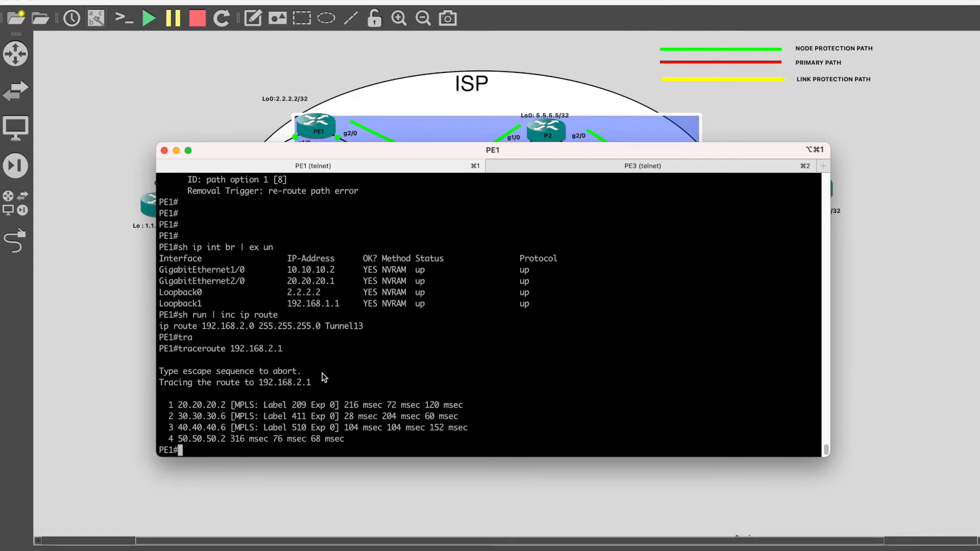
Switch to the PE3 terminal, add three empty prompt lines and enter "traceroute 192.168.1.1" without running it
click(661, 171)
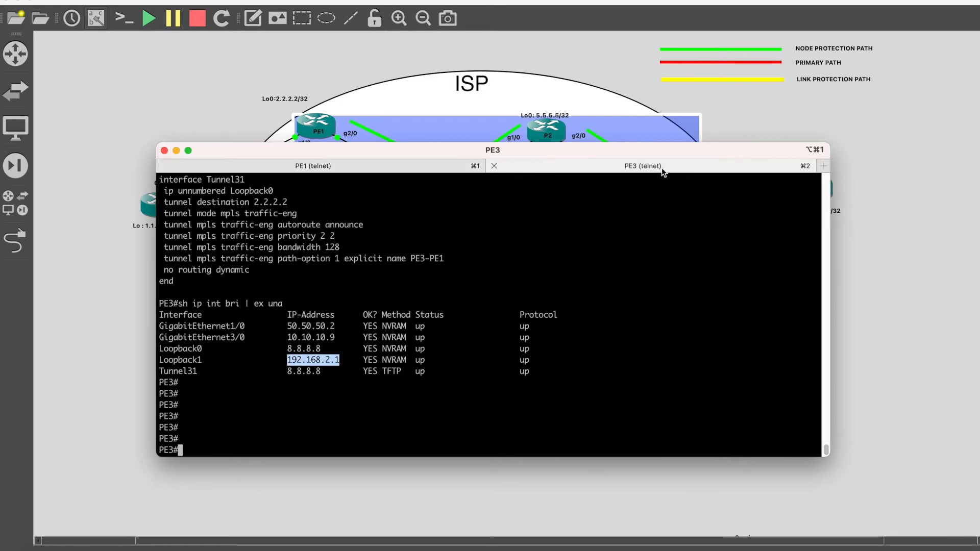
key(Return)
key(Return)
key(Return)
text(tra)
key(Tab)
text(192.1)
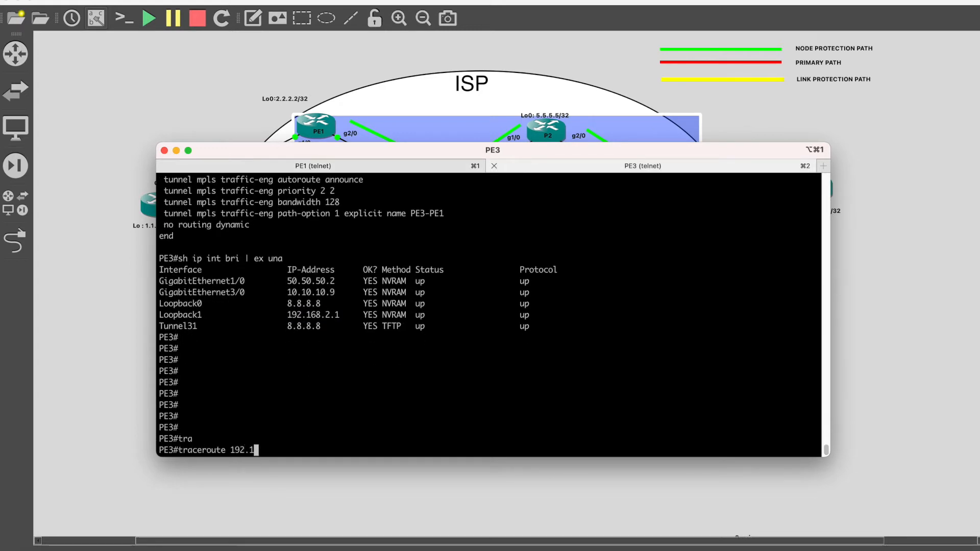
text(68.1.1)
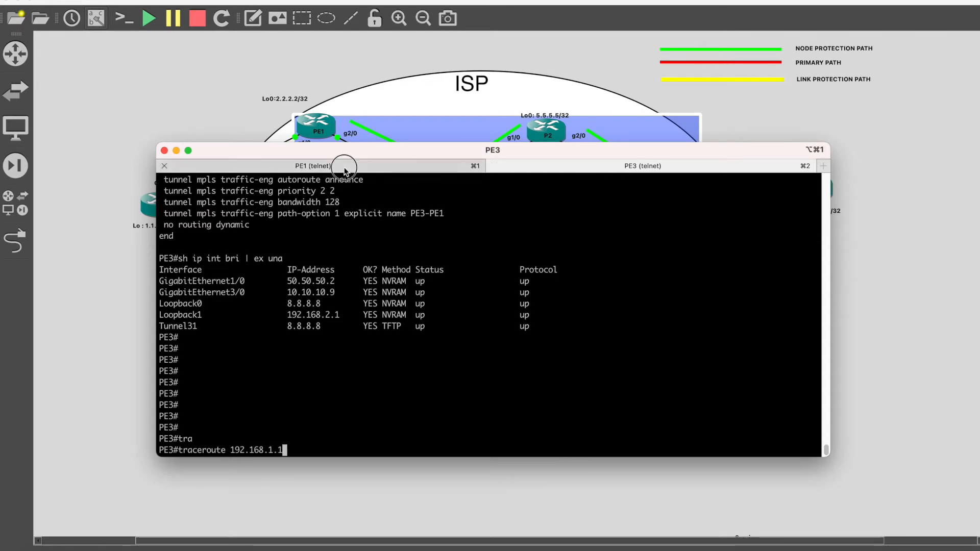
Highlight the Loopback1 address on PE1 to verify the target, and run the prepared traceroute on PE3
click(313, 165)
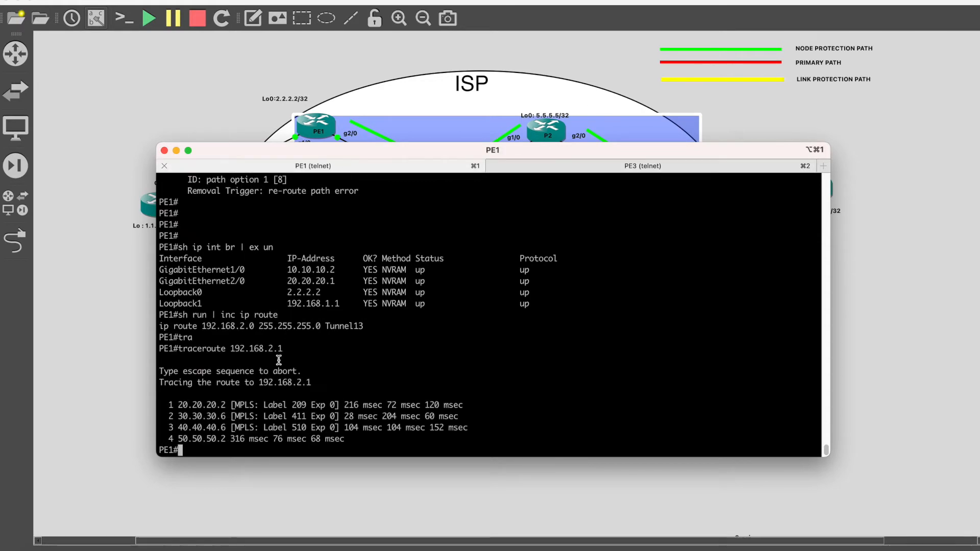
double_click(312, 303)
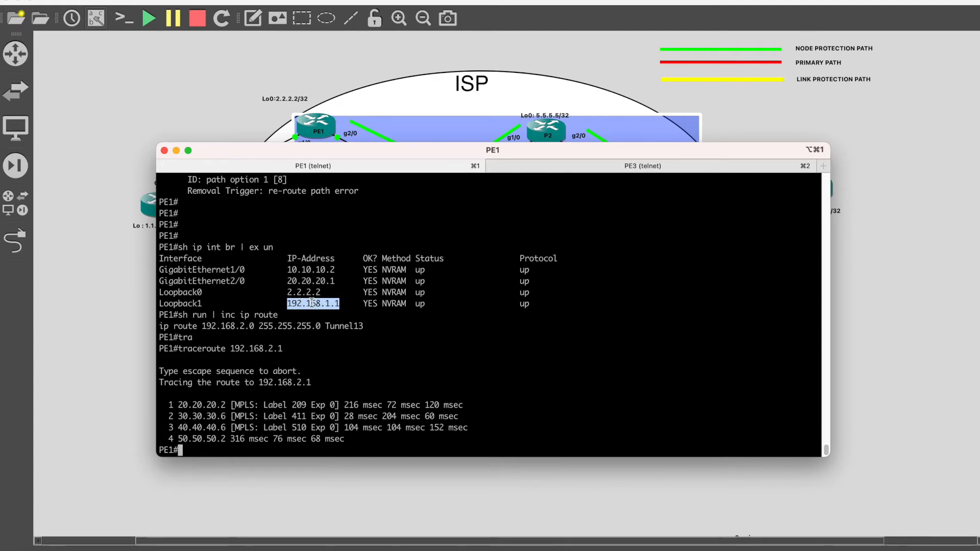
click(656, 169)
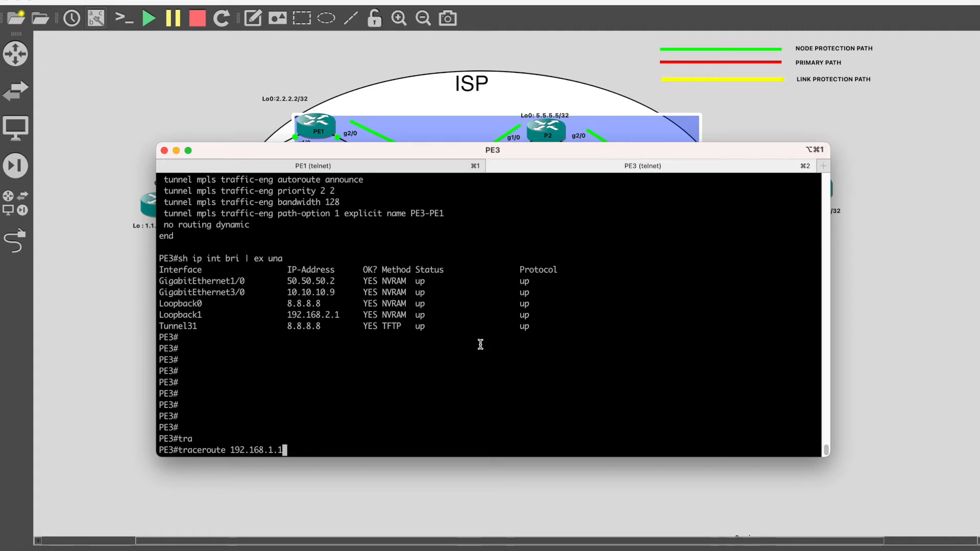
key(Return)
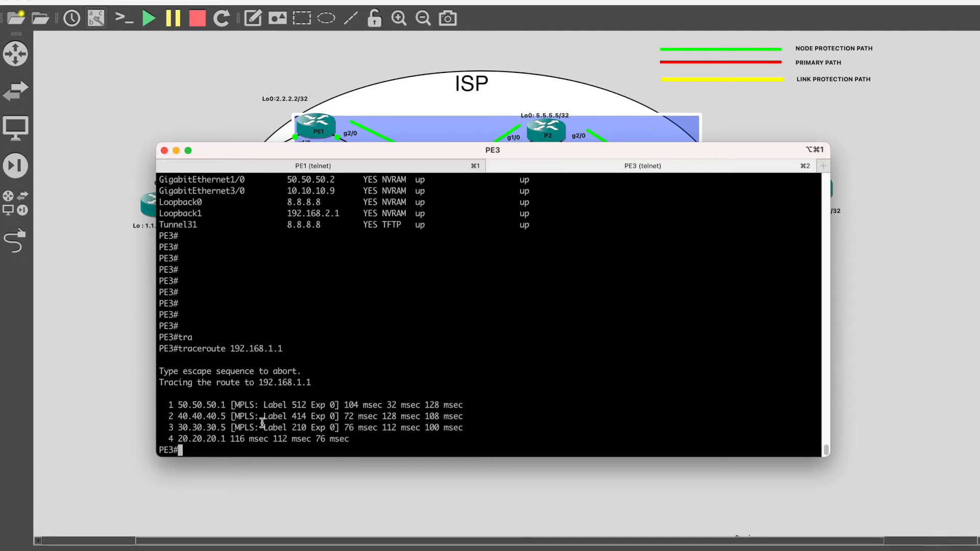
Show PE3's explicit path configuration with "sh run | sec explicit" and highlight it together with the traceroute hops for comparison
text(sh run )
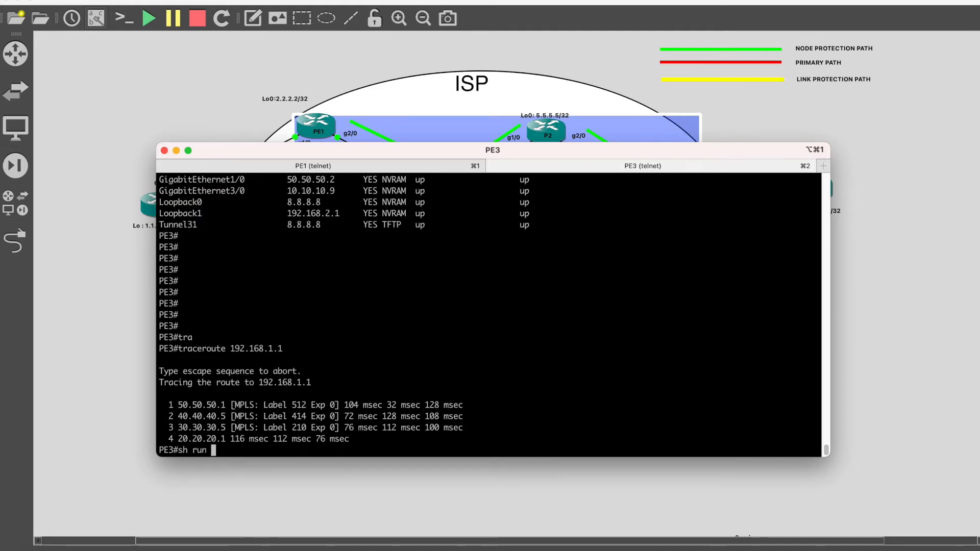
text(| sec)
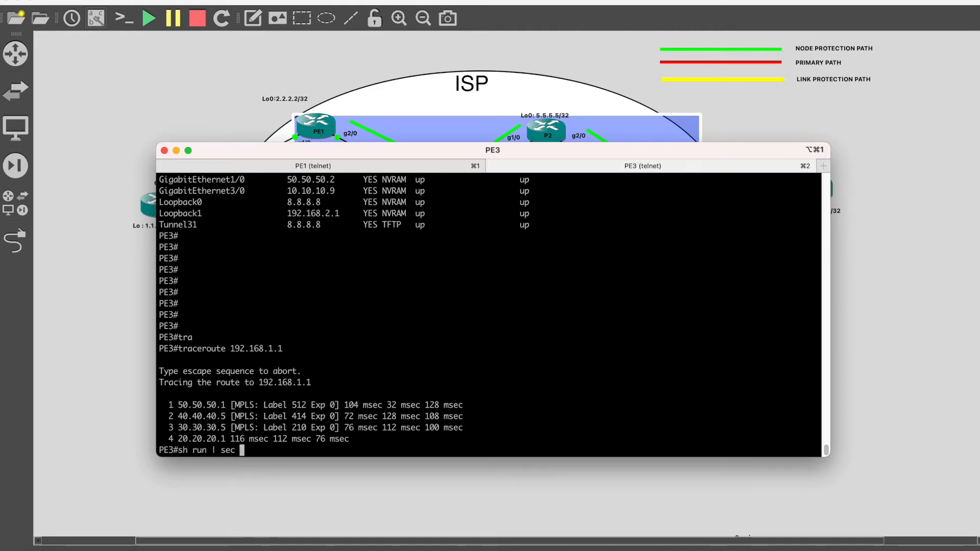
text( explicit)
key(Return)
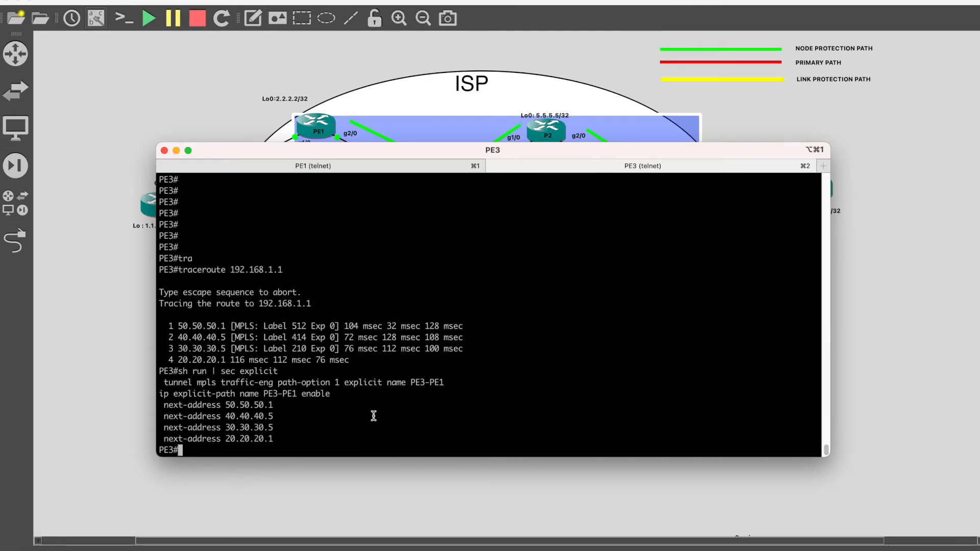
drag(291, 442, 248, 321)
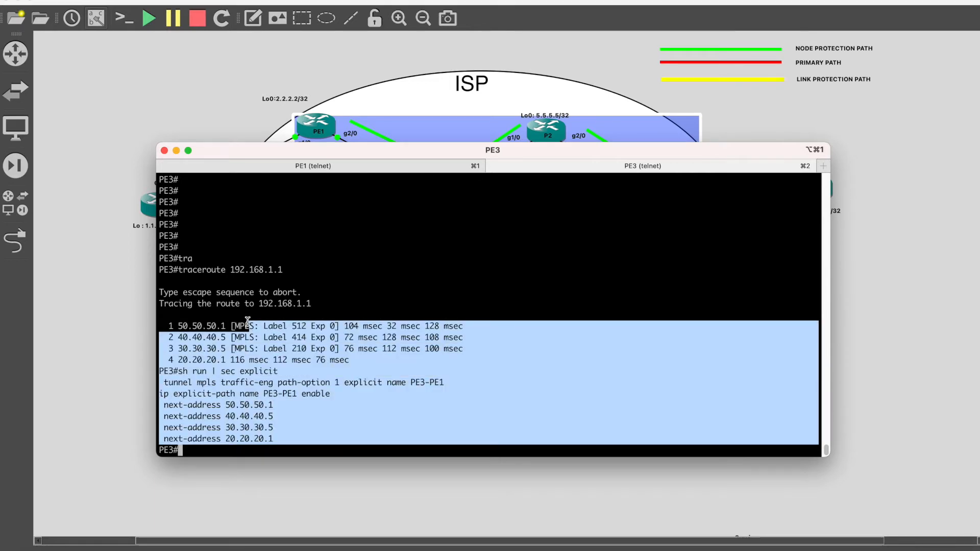
click(337, 250)
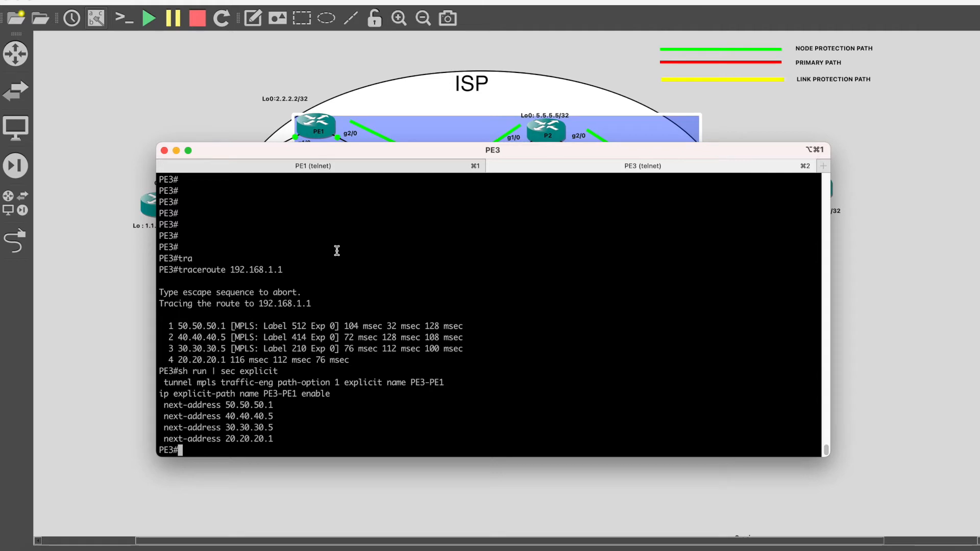
Lower the PE3 terminal window's upper edge to uncover the topology's top part and extend its lower edge to 24 rows
drag(443, 144, 442, 205)
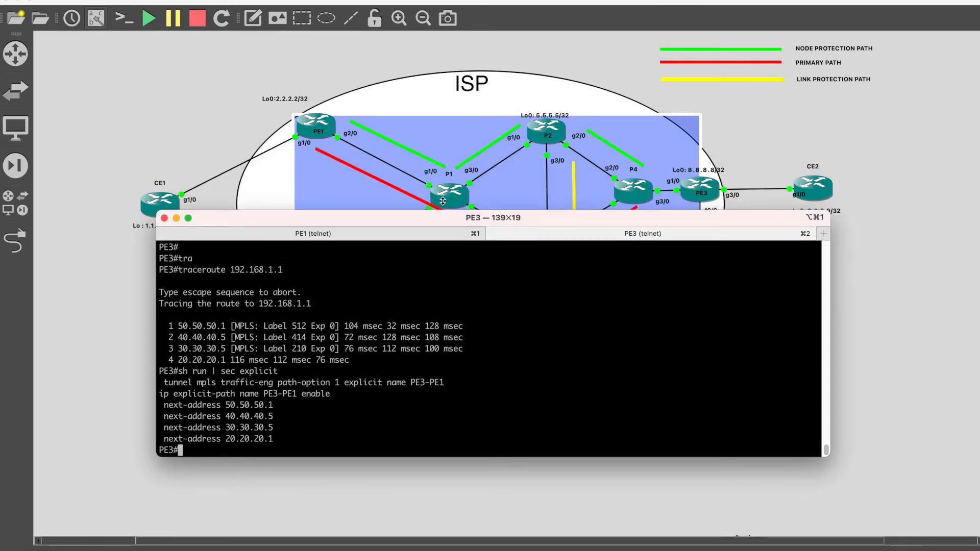
drag(477, 456, 475, 513)
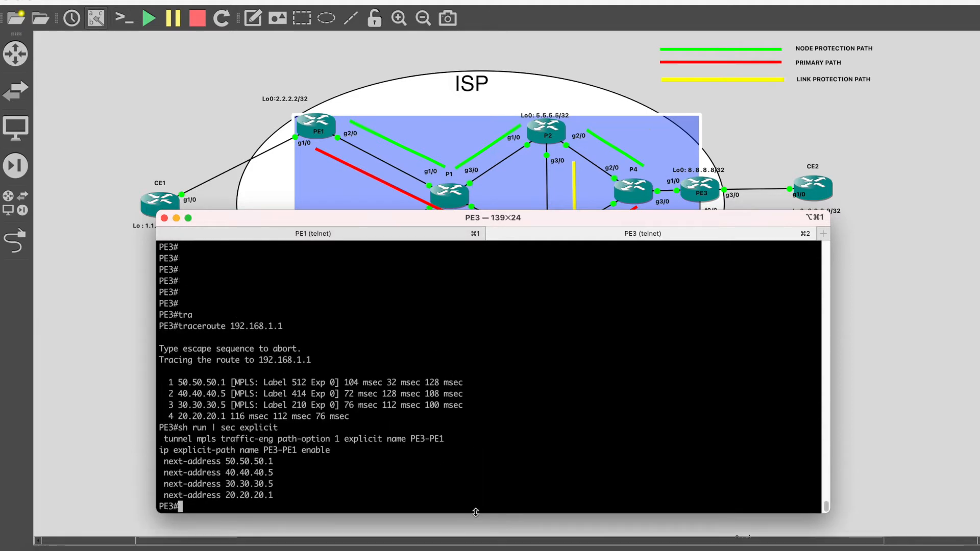
Switch to the PE1 terminal, add two empty prompt lines and lower the window's upper edge to uncover the topology down to P3
click(377, 234)
click(339, 342)
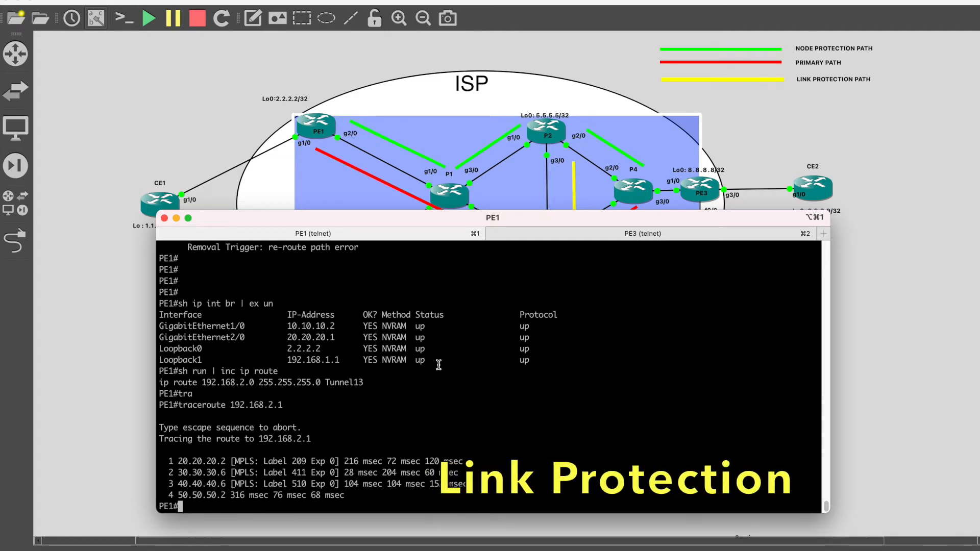
key(Return)
key(Return)
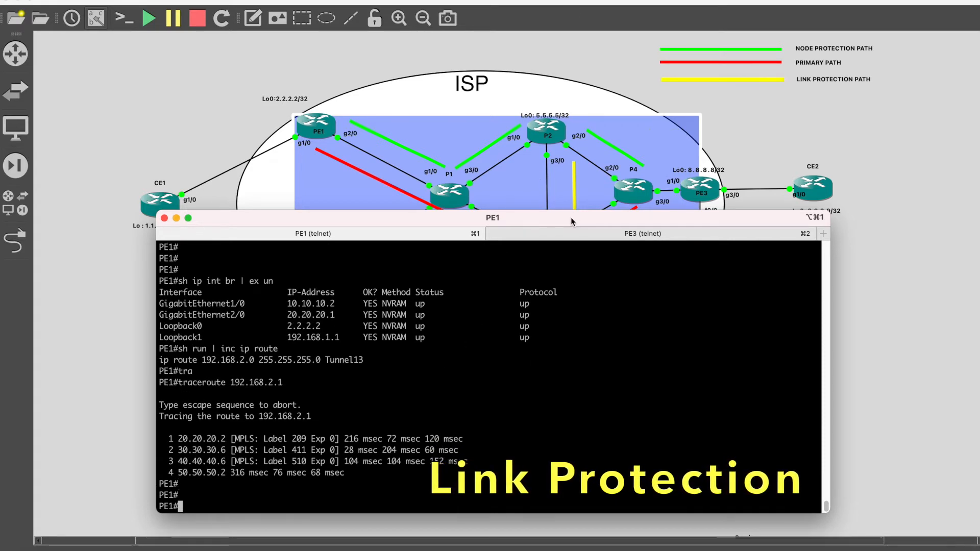
drag(570, 210, 571, 262)
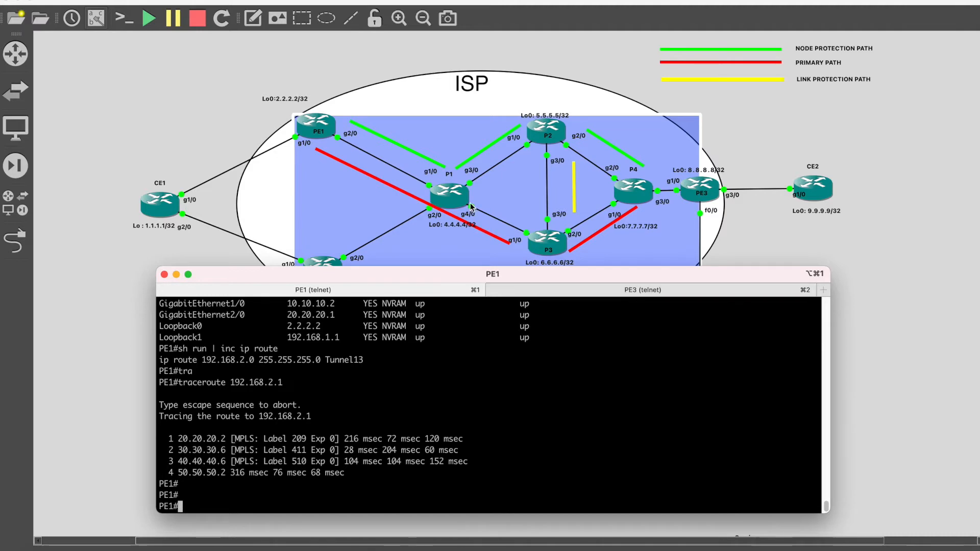
Open the console of router P1 and leave interface configuration mode with "end", adding empty prompt lines
double_click(455, 198)
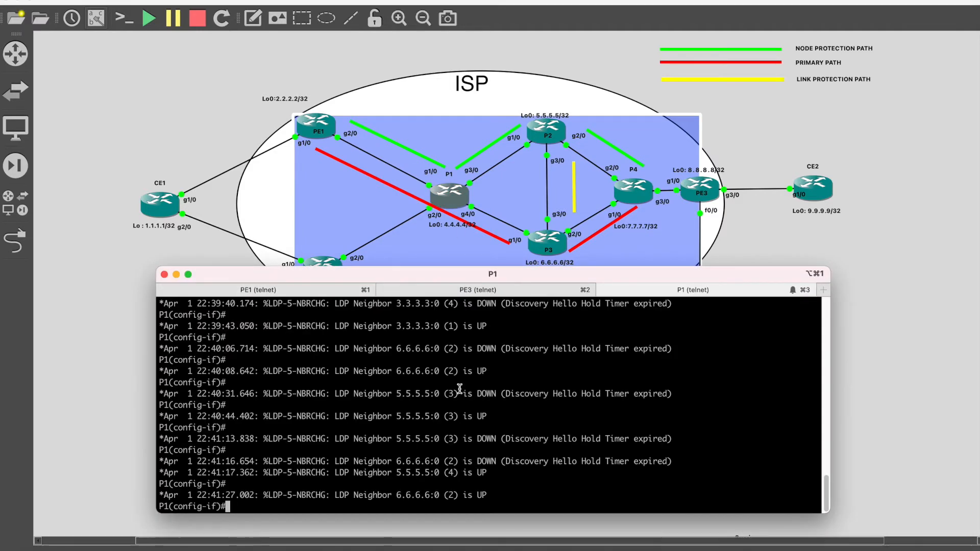
key(Return)
key(Return)
key(Return)
key(Return)
text(end)
key(Return)
key(Return)
key(Return)
key(Return)
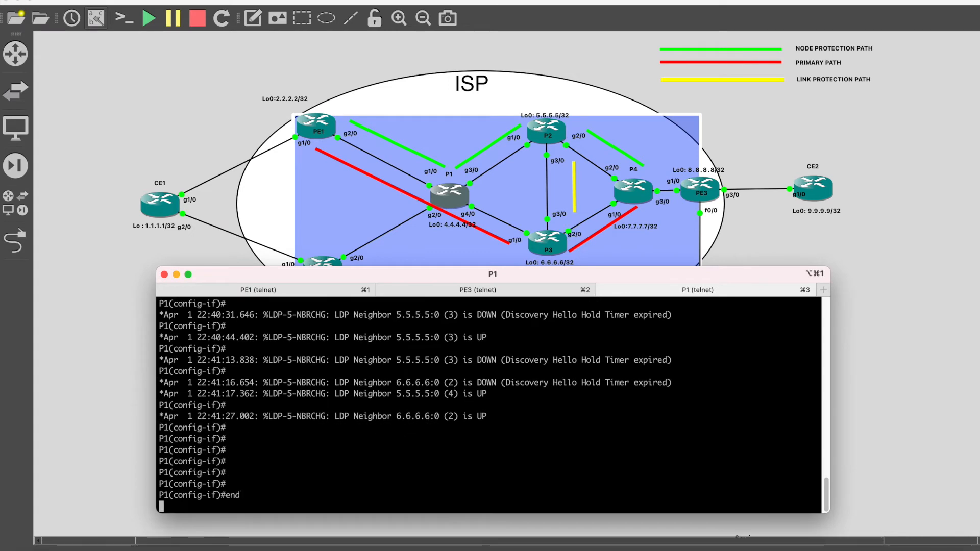
Enter global configuration mode on P1 with "conf t" and disable console logging with "no logging console"
text(conf t)
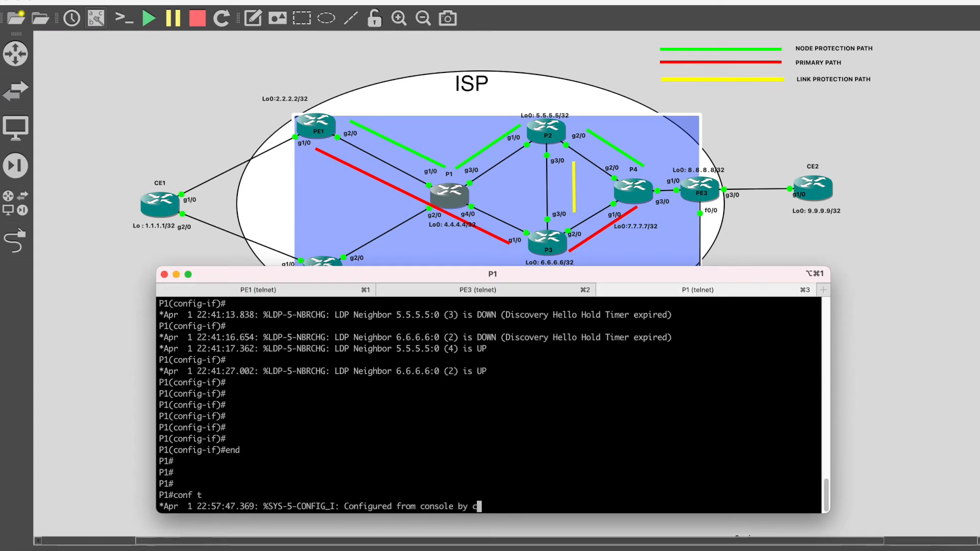
key(Return)
key(Return)
text(no lopg)
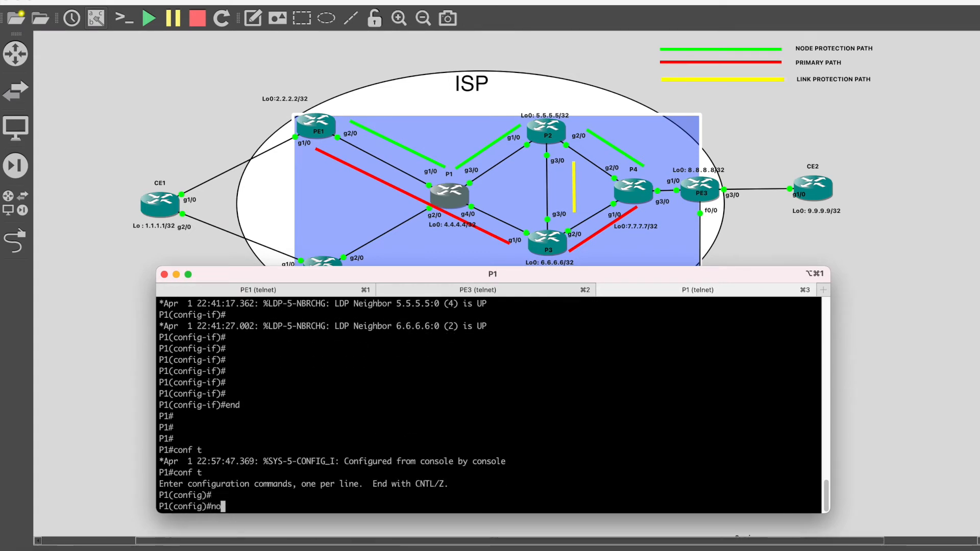
key(BackSpace)
key(BackSpace)
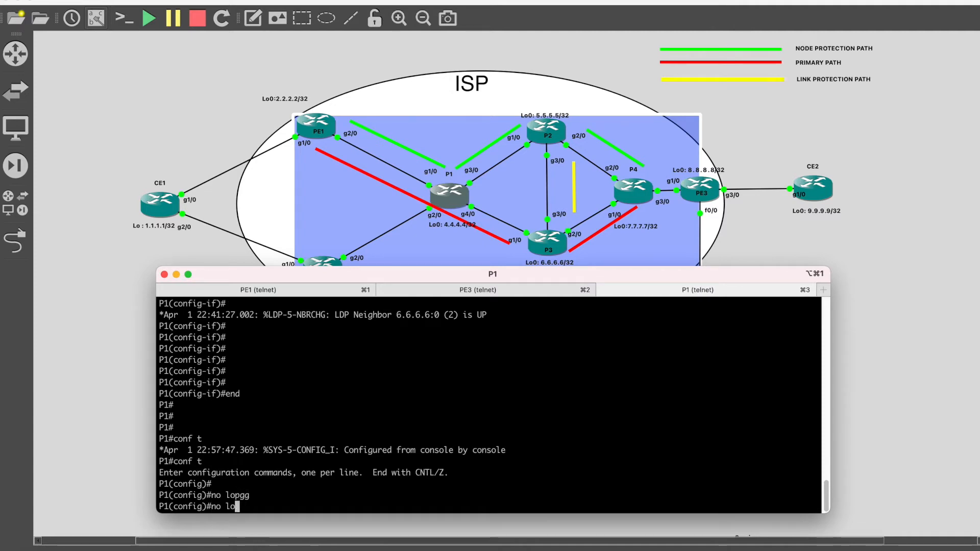
key(Tab)
text(con)
key(Tab)
key(Return)
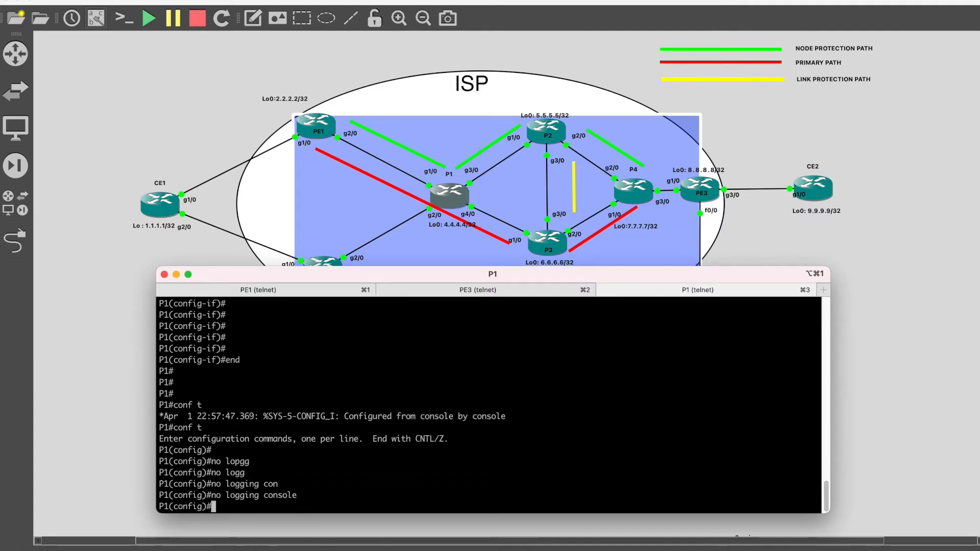
Leave configuration mode on P1 and list its addressed interfaces with "sh ip int bri | ex una"
text(end)
key(Return)
key(Return)
key(Return)
text(sh r)
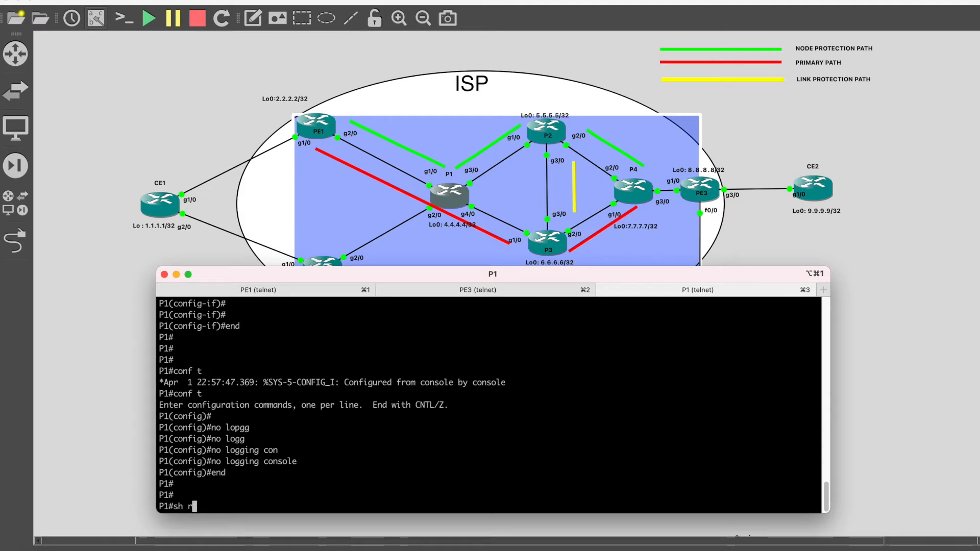
key(BackSpace)
text(ip int bri )
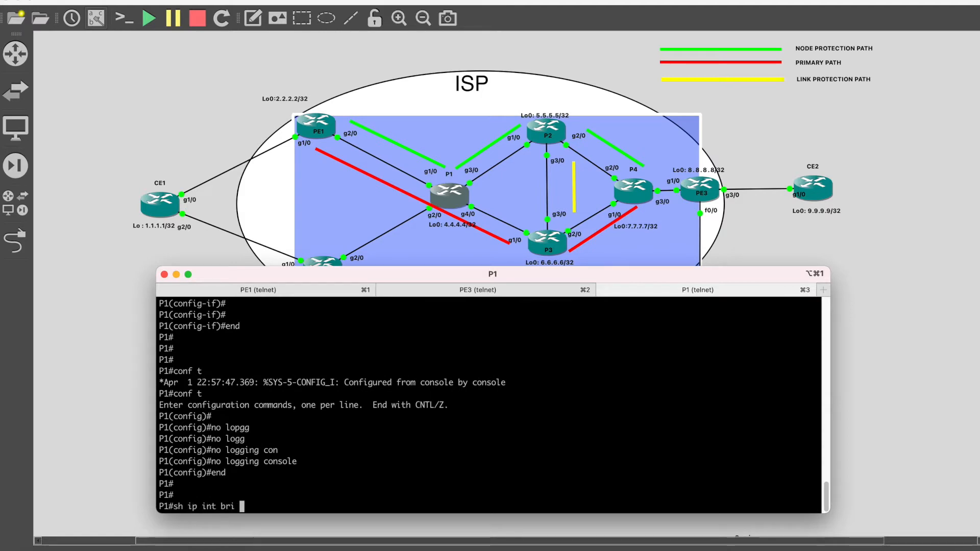
text(| ex una)
key(Return)
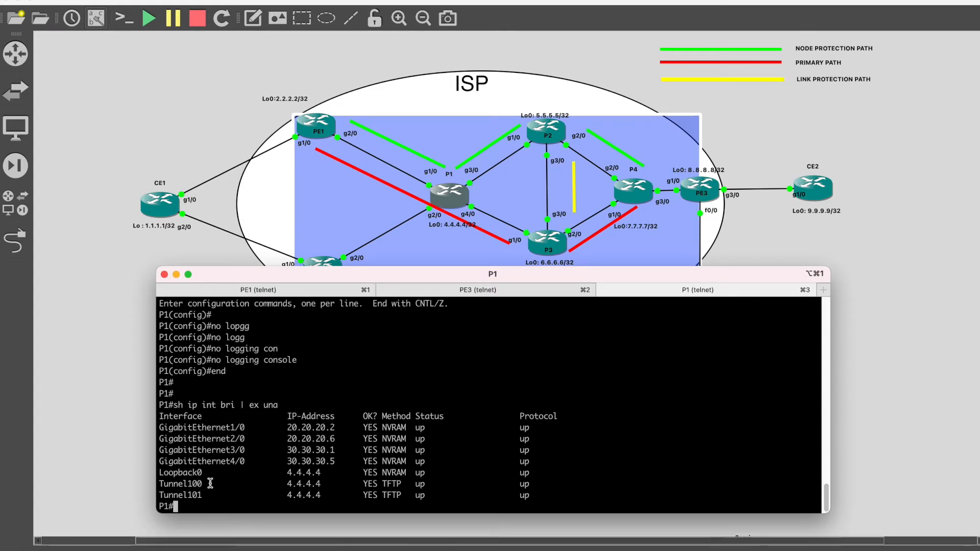
Highlight the Tunnel100 row in P1's interface list, clear the highlight and add three empty prompt lines
triple_click(194, 484)
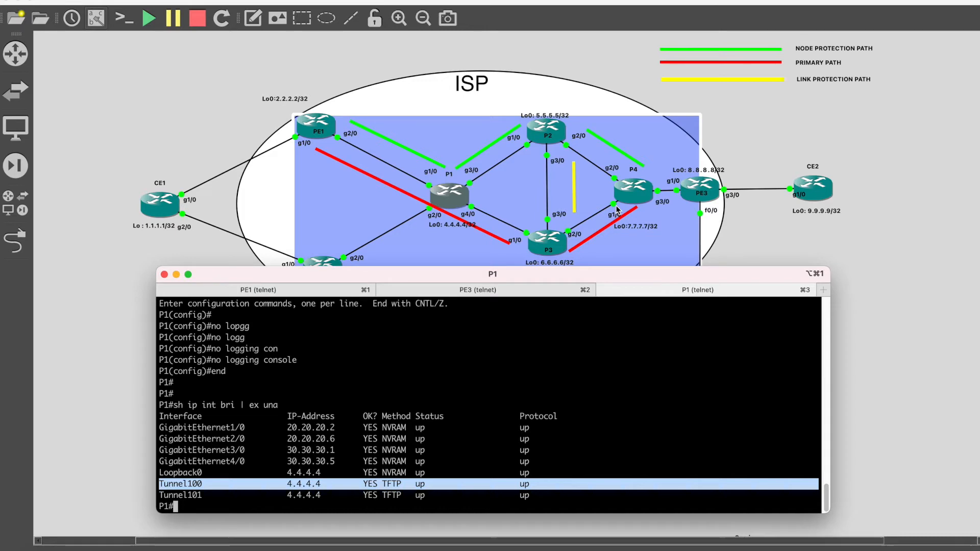
click(490, 358)
key(Return)
key(Return)
key(Return)
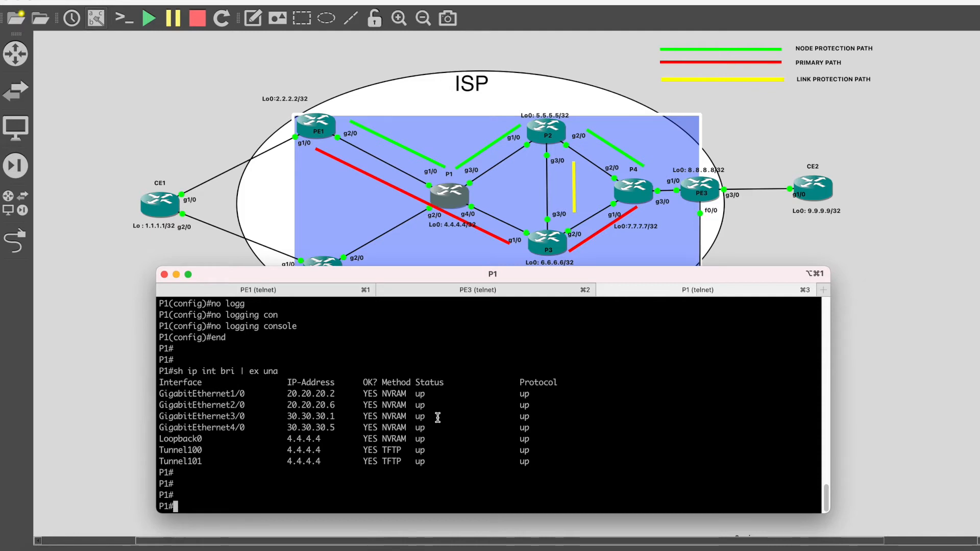
Show the Tunnel13 configuration on PE1 with "sh run int tun 13" and highlight its fast-reroute line
click(329, 299)
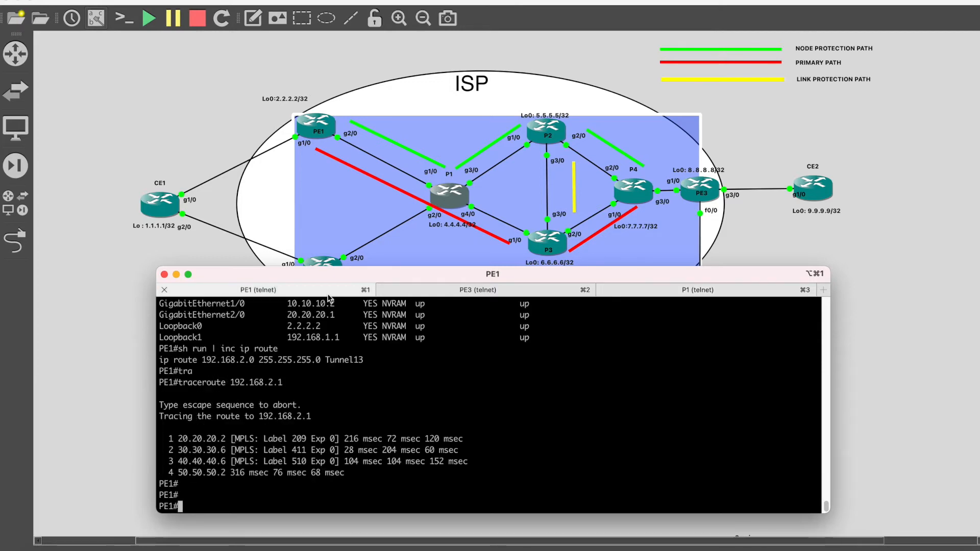
key(Return)
key(Return)
text(sh run int )
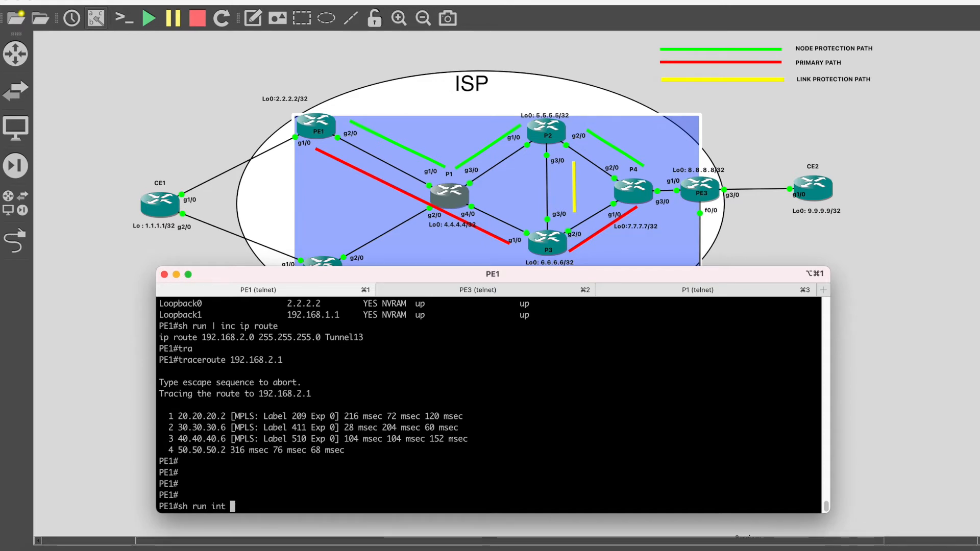
text(tun 13)
key(Return)
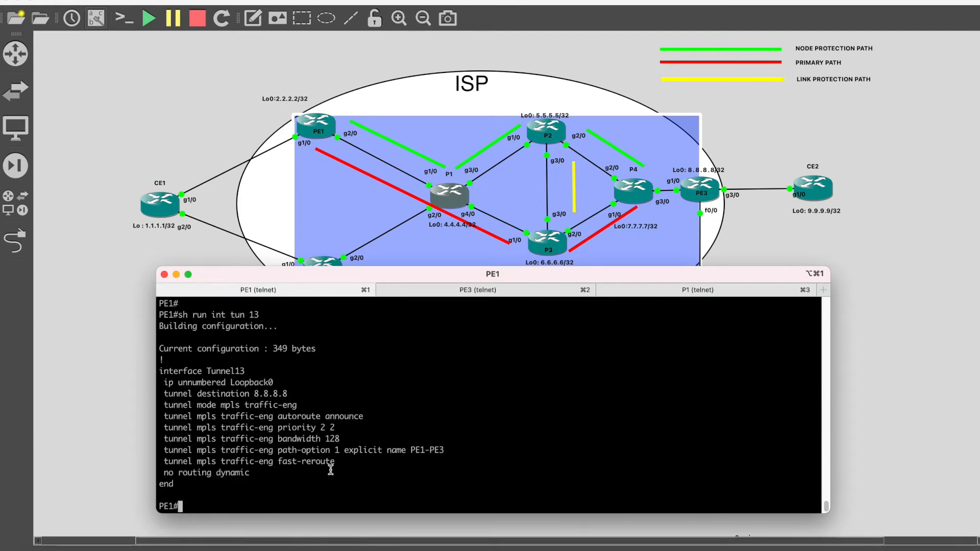
drag(337, 461, 164, 460)
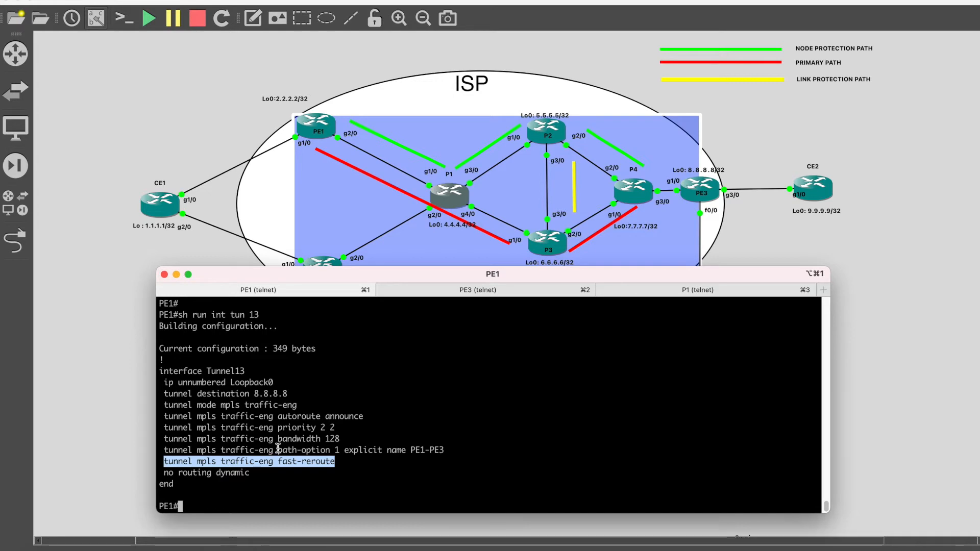
Glance at the PE3 terminal, return to the P1 terminal and add empty prompt lines below the interface list
click(481, 291)
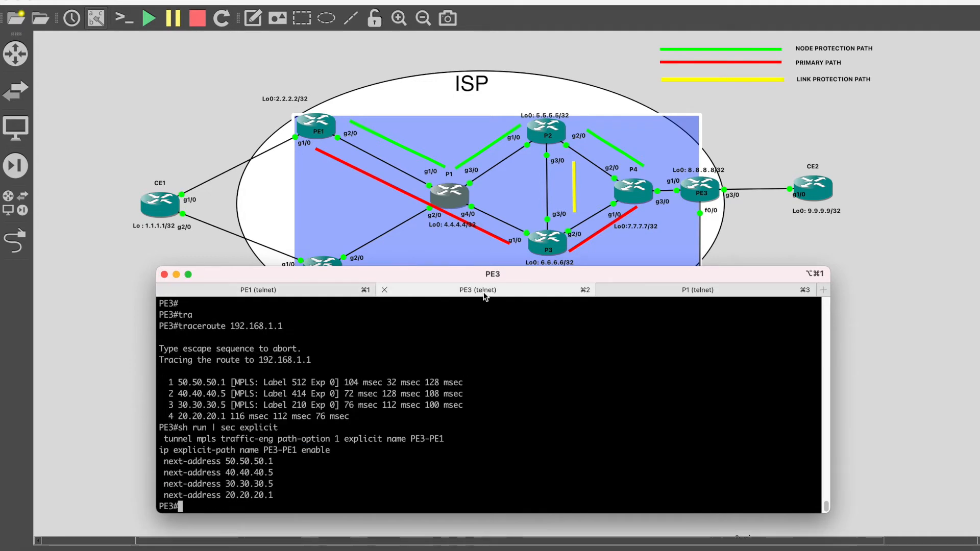
click(665, 286)
key(Return)
key(Return)
key(Return)
key(Return)
key(Return)
key(Return)
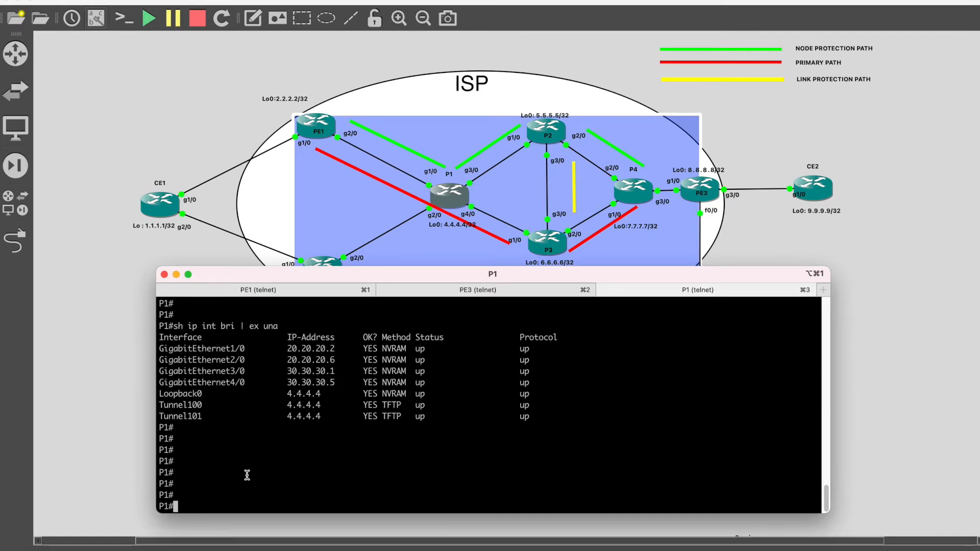
Highlight the Tunnel100 row on P1 and show that tunnel's configuration with "sh run int tun 100"
triple_click(198, 406)
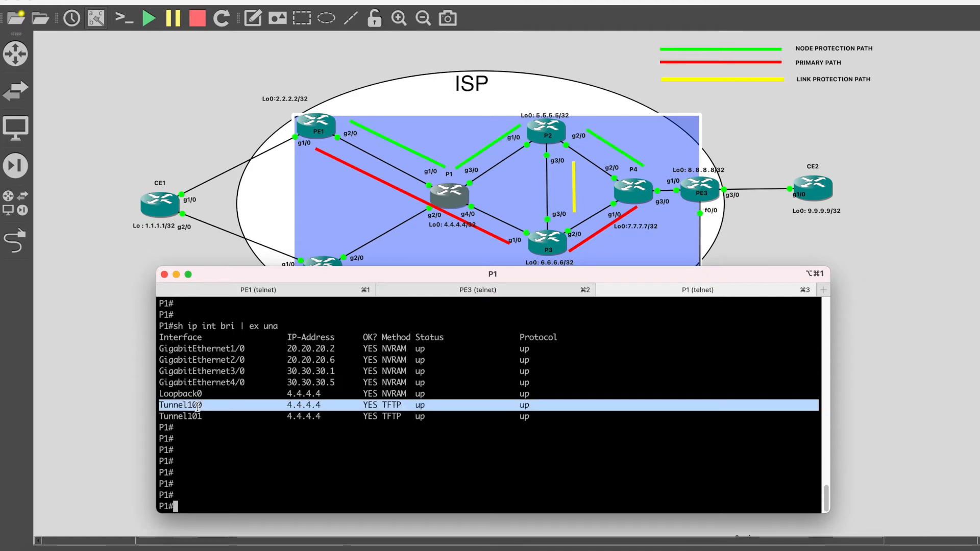
text(sh run i)
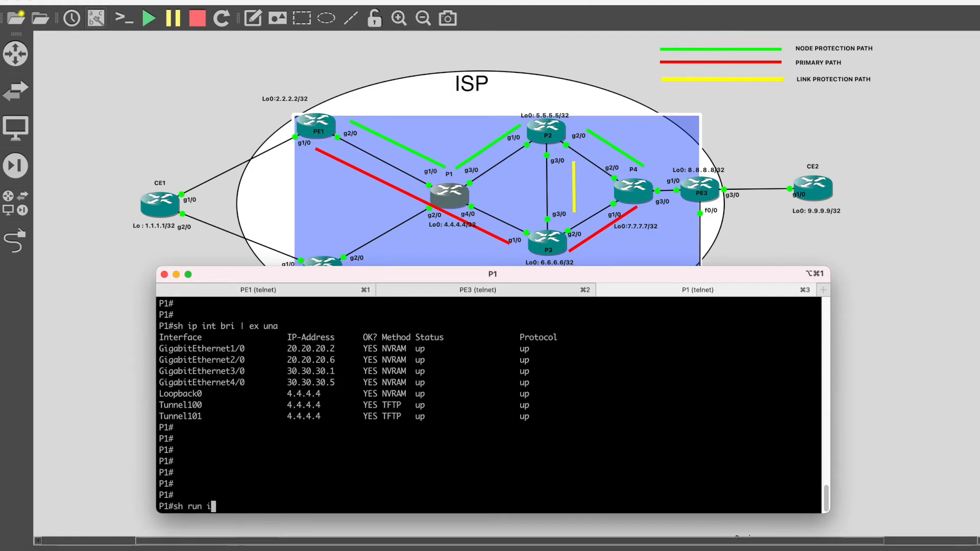
text(nt tun 100)
key(Return)
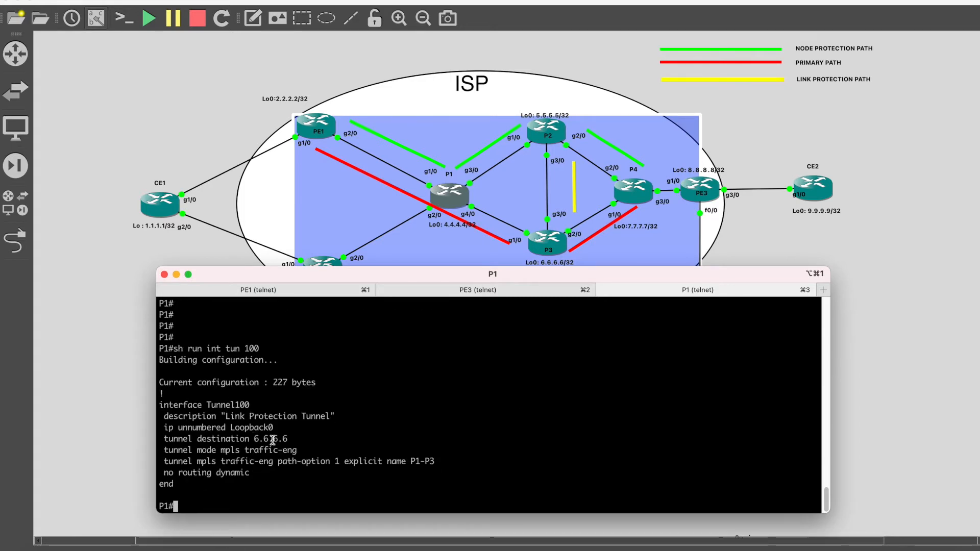
Point out Tunnel100's description, its destination address and its explicit path name by highlighting them in the configuration output
click(221, 417)
drag(221, 418, 331, 417)
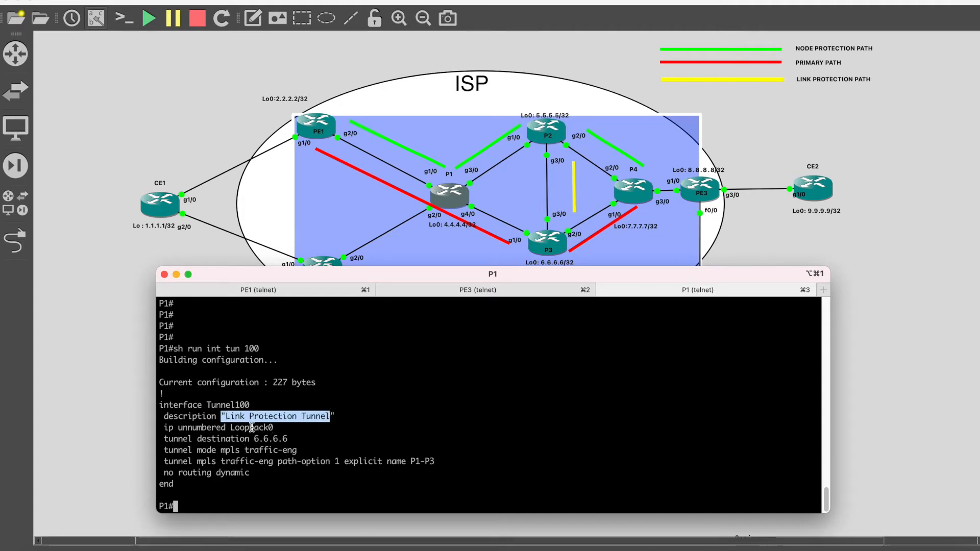
drag(250, 439, 295, 439)
click(295, 439)
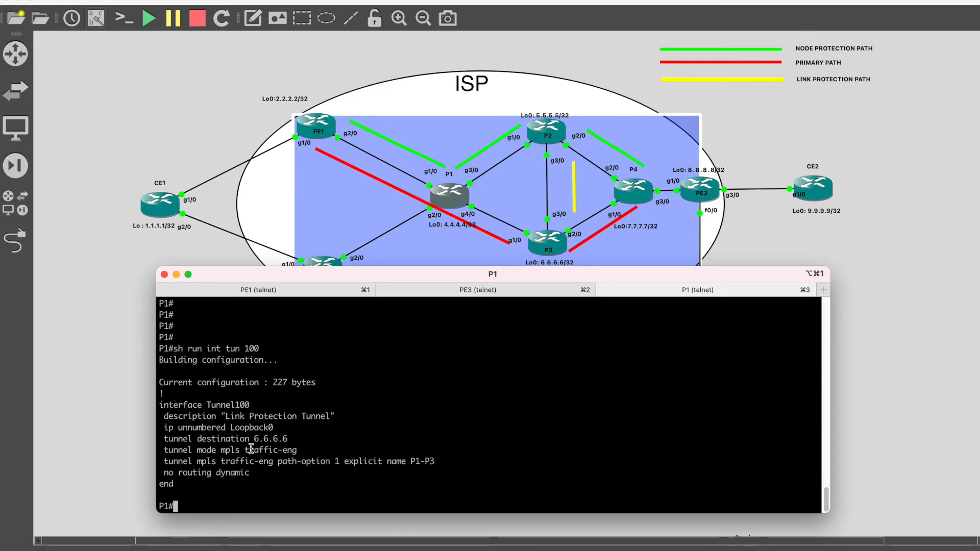
mouse_move(436, 462)
mouse_down()
mouse_move(394, 462)
mouse_move(441, 462)
mouse_up()
click(416, 463)
click(436, 462)
Show P1's explicit paths with "sh run | sec explicit", highlight the P1-P3 path and add three empty prompt lines
text(sh run | sec )
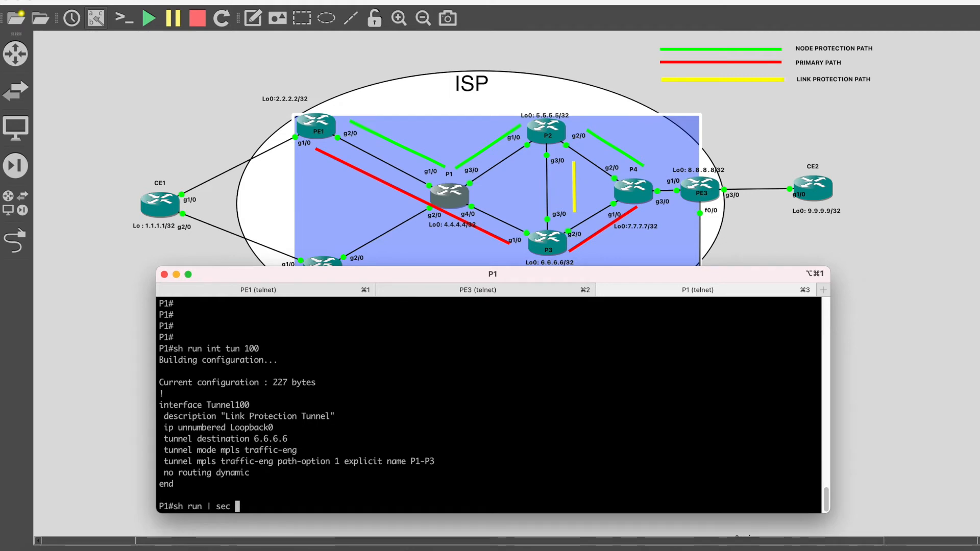
text(explicit)
key(Return)
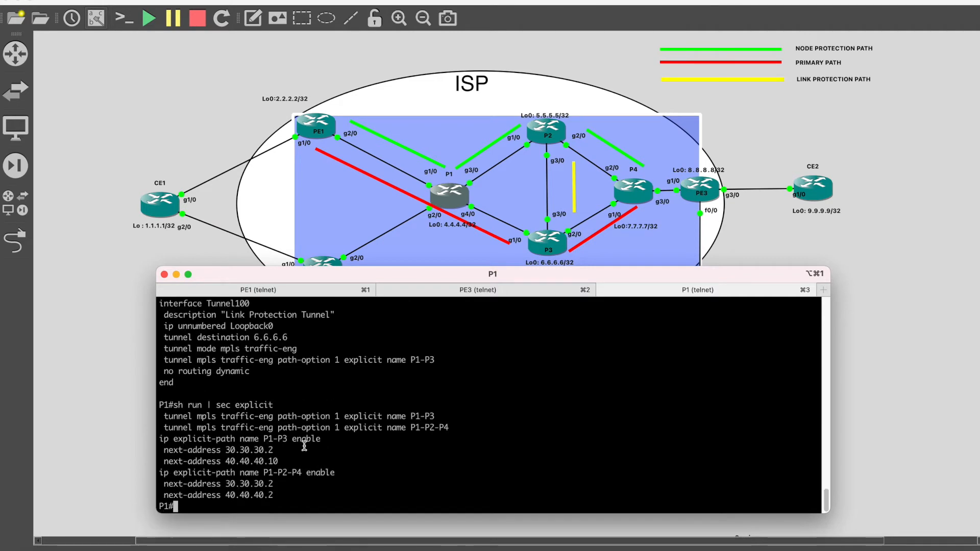
drag(286, 461, 172, 440)
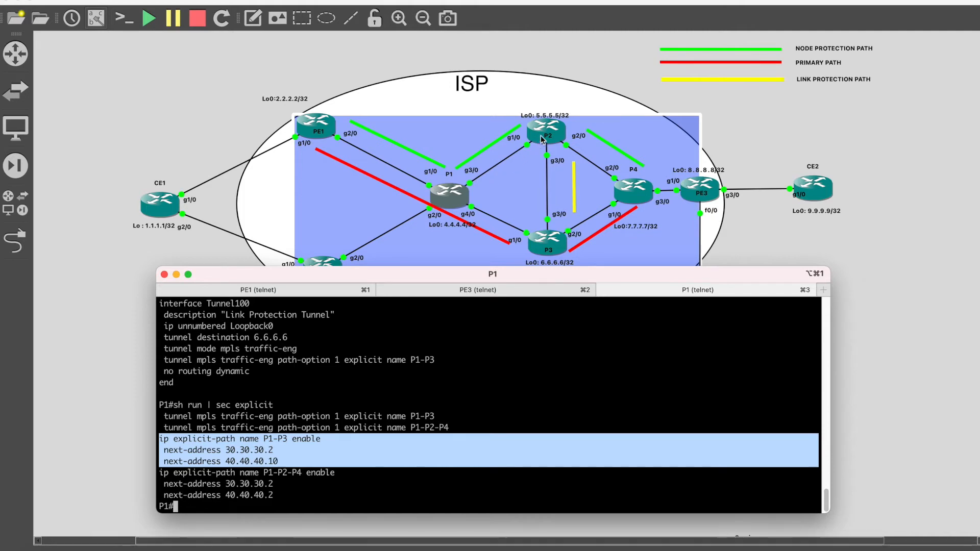
click(317, 443)
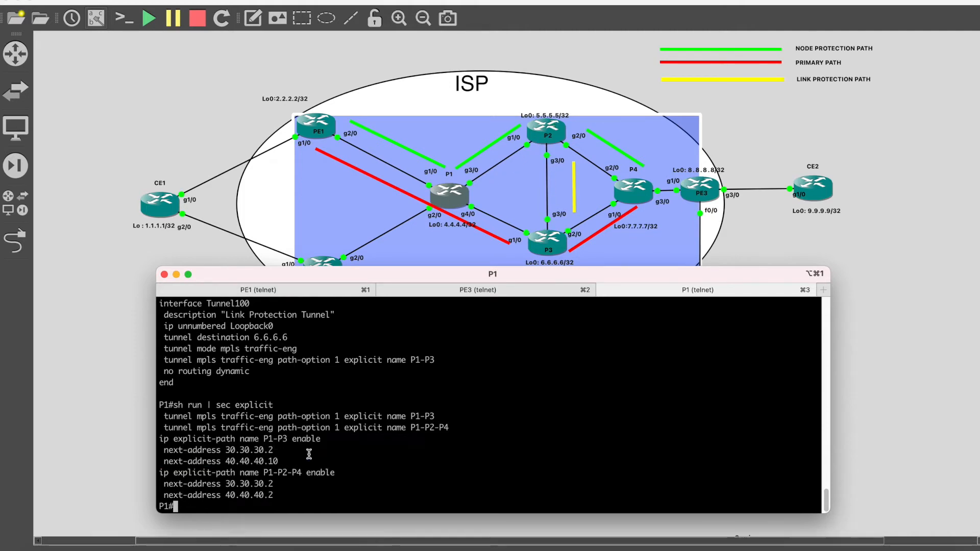
key(Return)
key(Return)
key(Return)
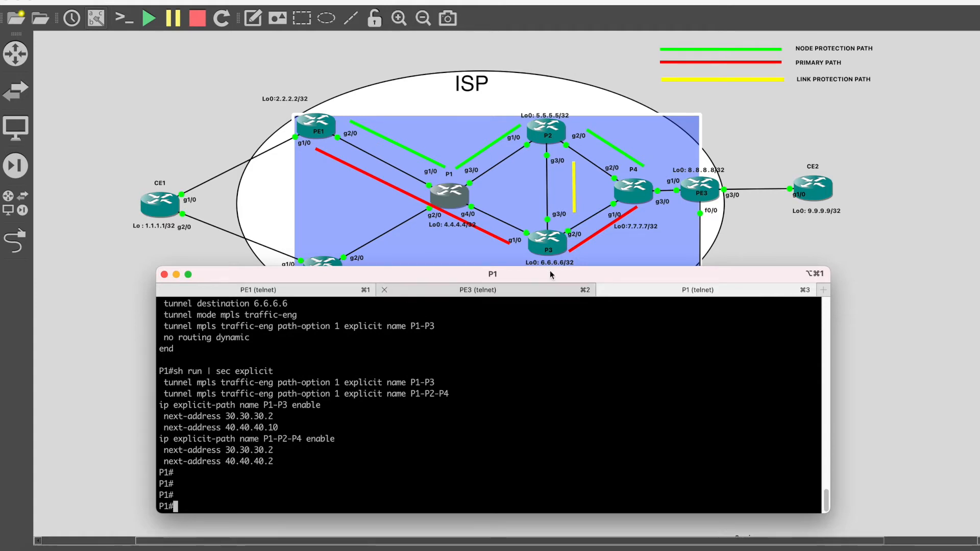
Open the console of router P3 and add empty prompt lines
click(559, 244)
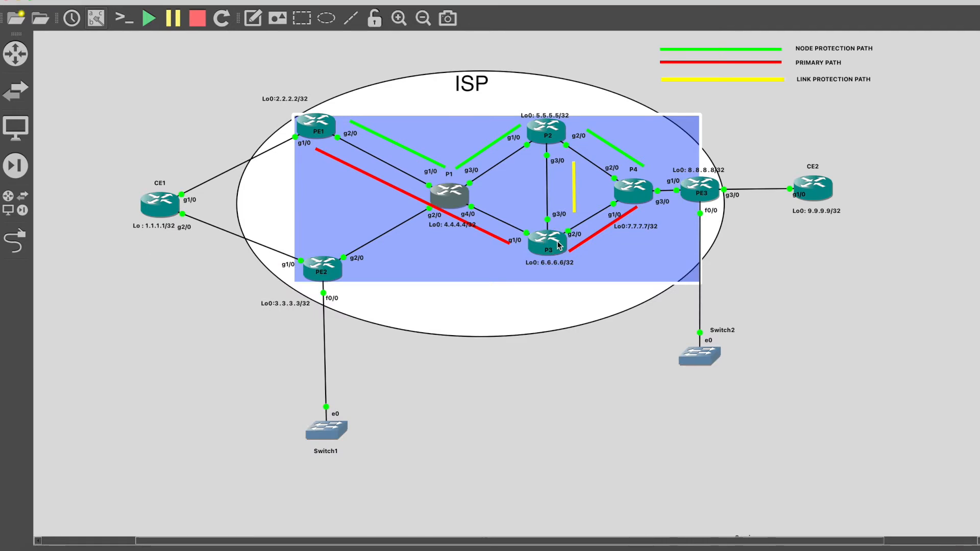
double_click(559, 245)
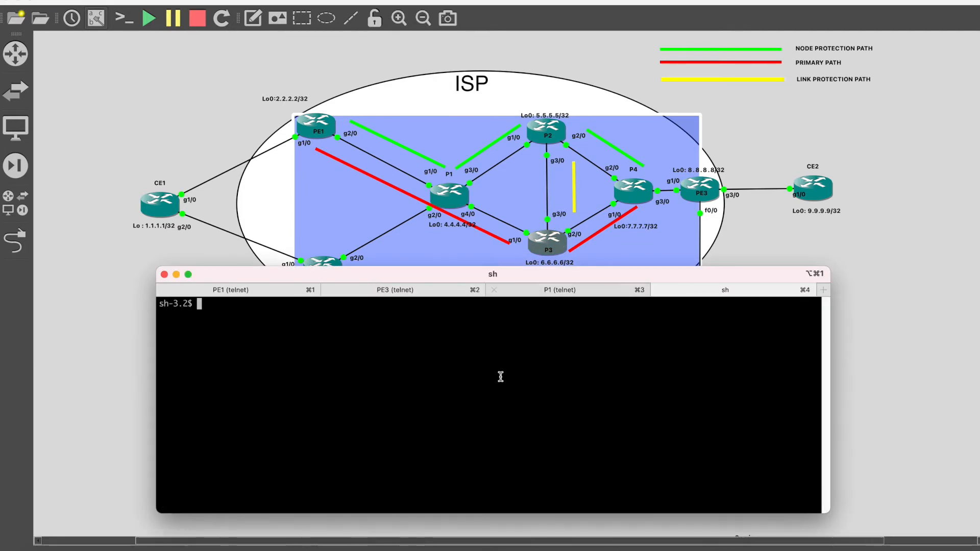
key(Return)
key(Return)
key(Return)
List P3's interfaces that have an IP address with "sh ip int bri | ex una"
text(sh run int gi 4/0)
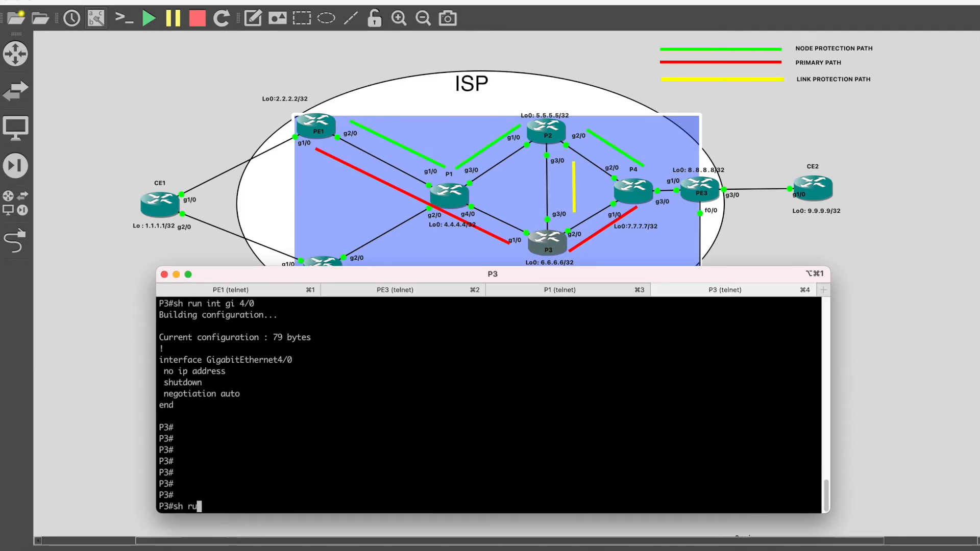
key(BackSpace)
key(BackSpace)
key(BackSpace)
key(BackSpace)
key(BackSpace)
key(BackSpace)
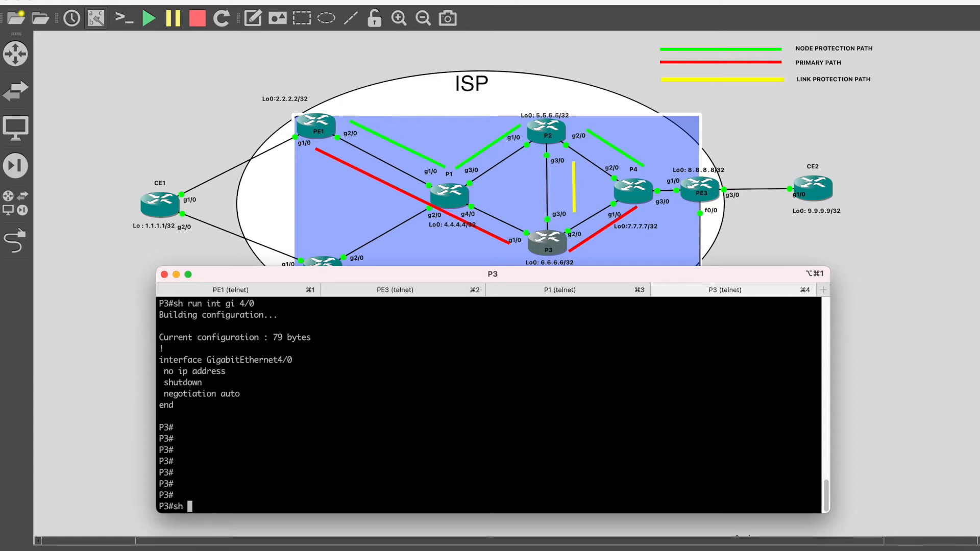
text(ip int bri )
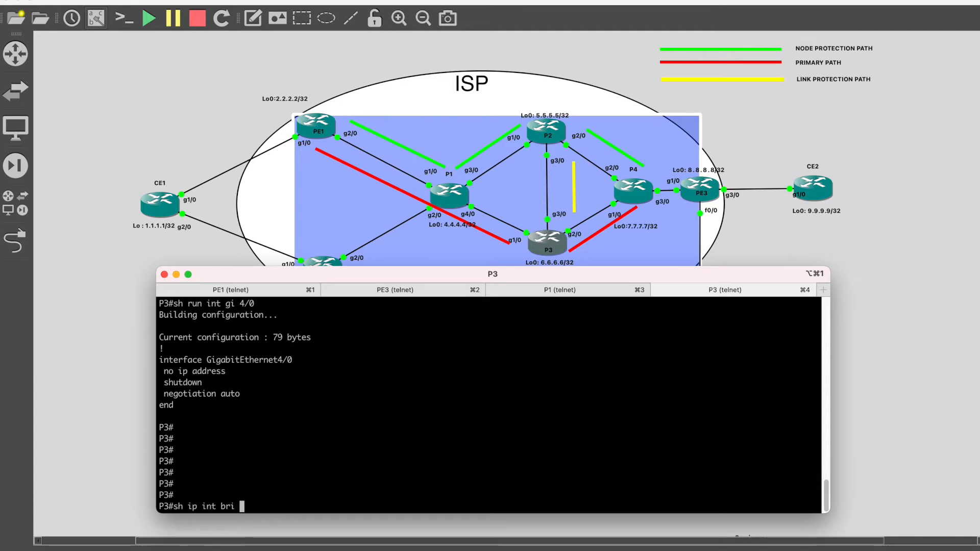
text(| ex una)
key(Return)
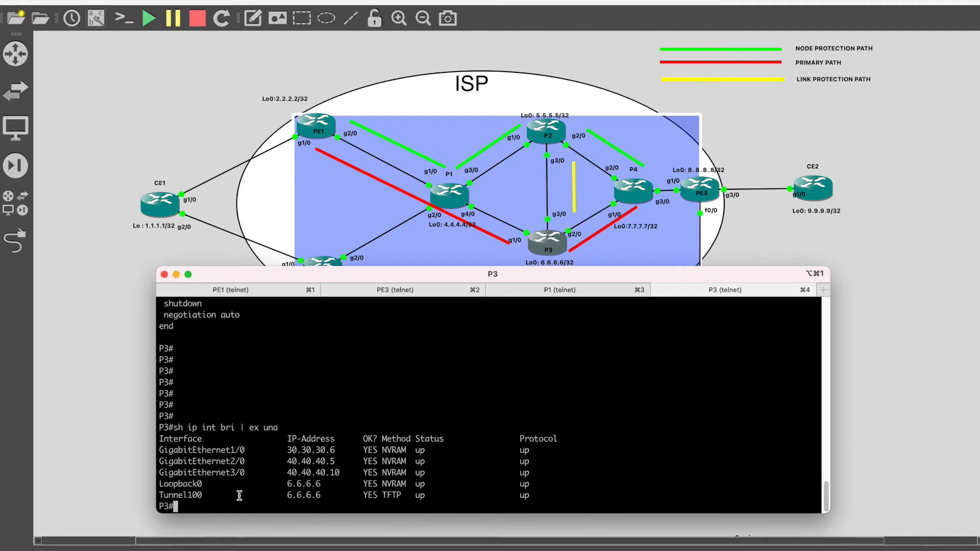
Show the configuration of P3's Tunnel100 with "sh run int tun 100" and highlight its destination address
triple_click(196, 495)
text(sh run int )
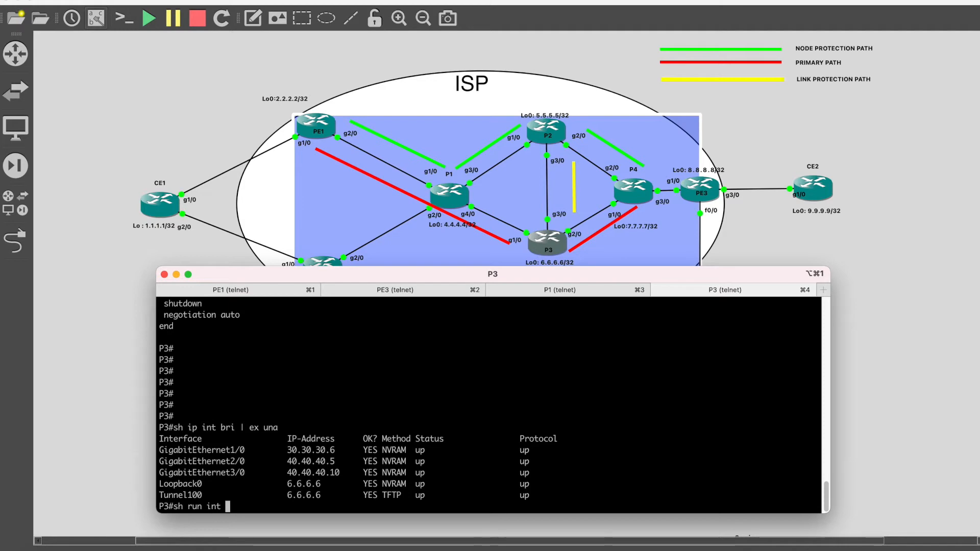
text(tun 100)
key(Return)
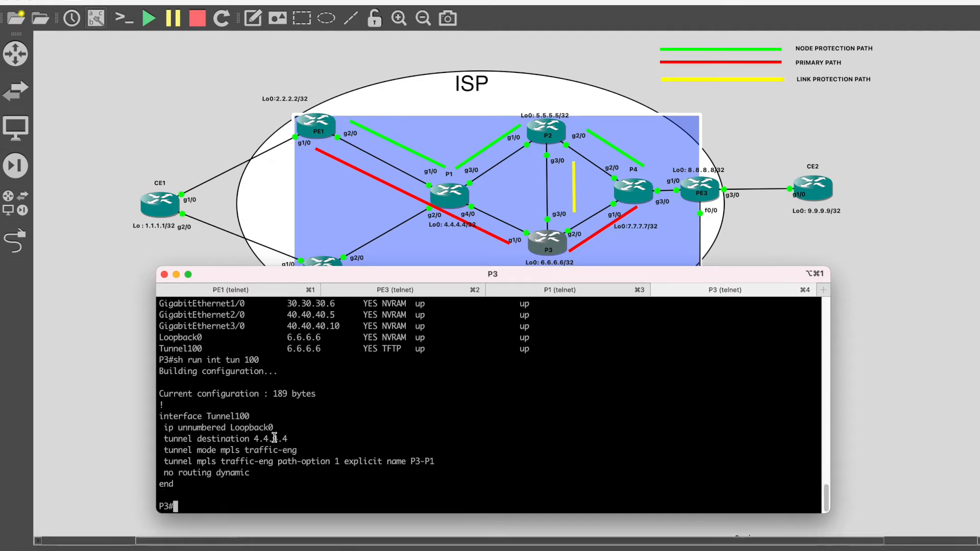
double_click(274, 438)
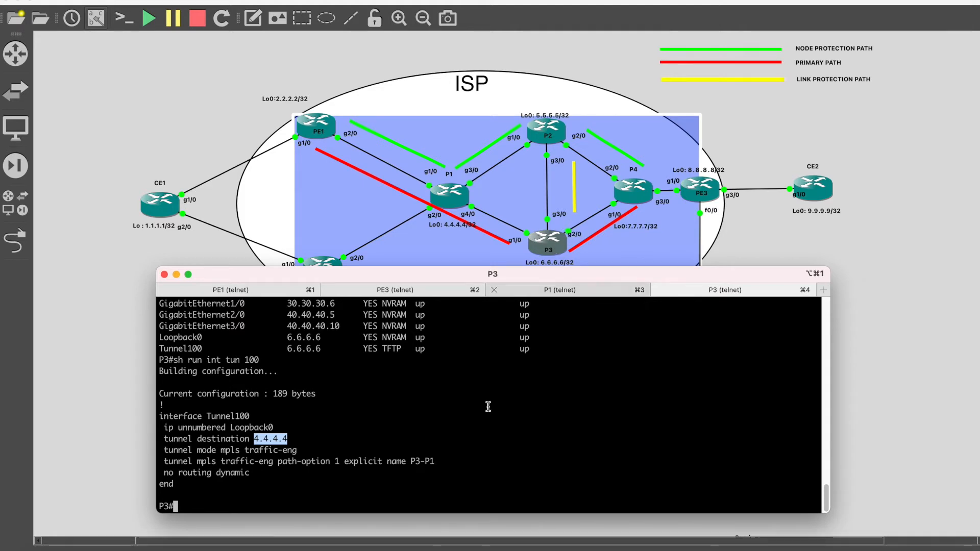
click(470, 436)
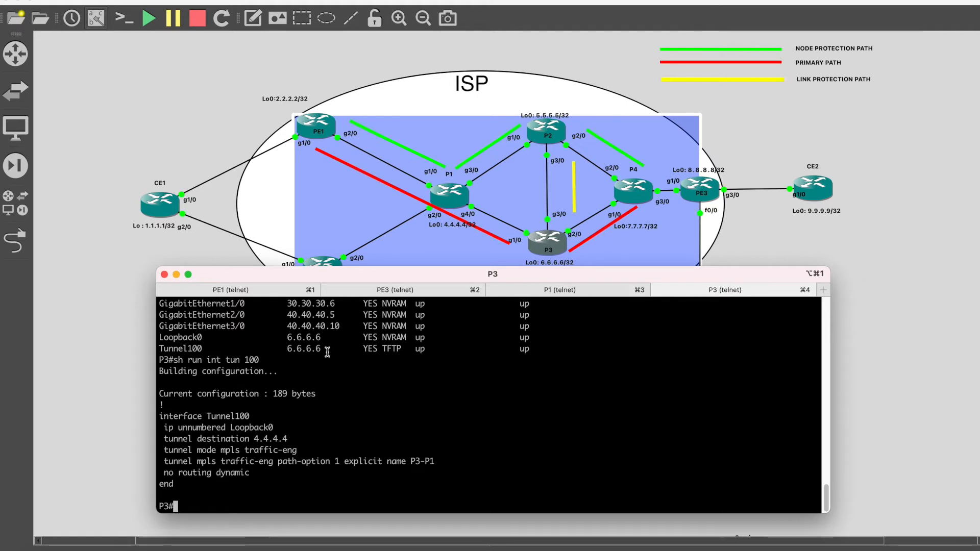
Switch to P1's console and show the GigabitEthernet4/0 configuration with "sh run int gi 4/0"
click(580, 292)
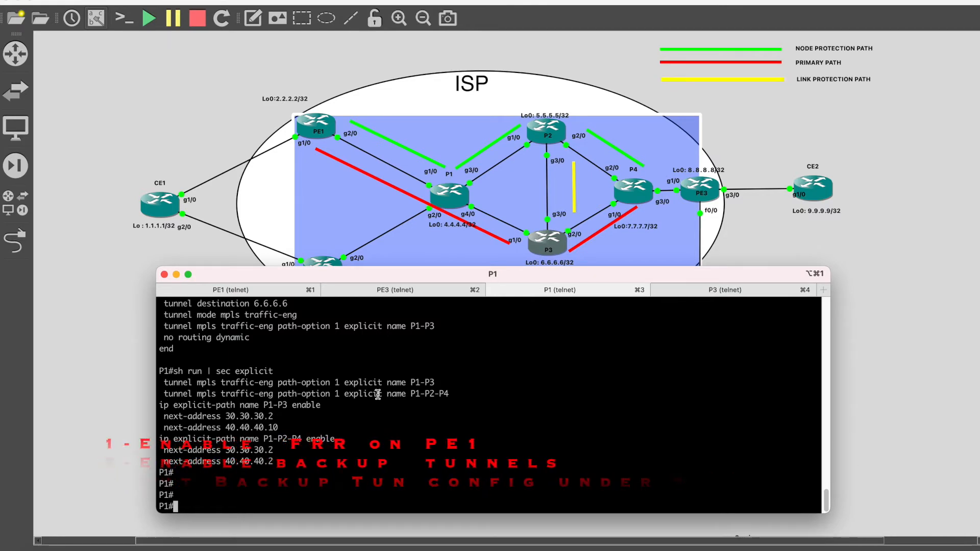
text(sh )
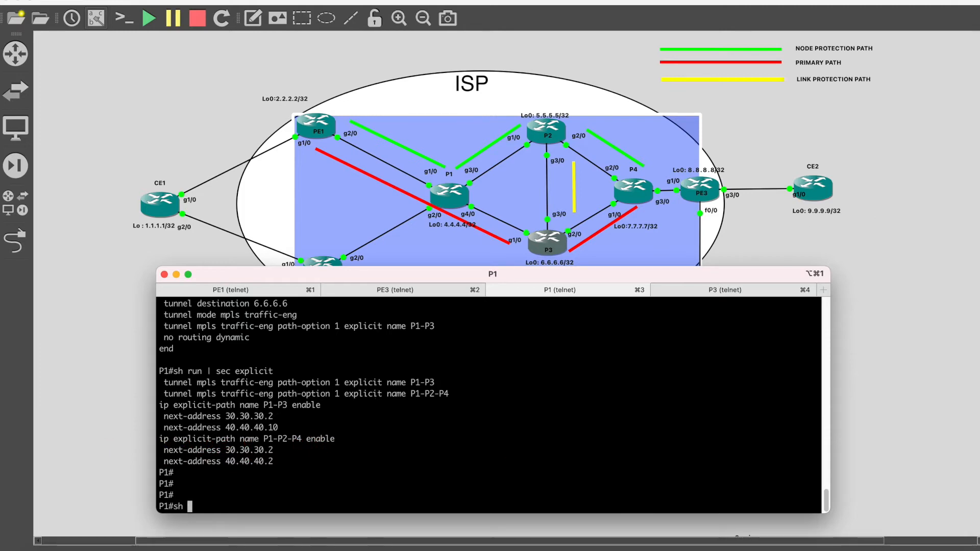
text(int gi 4/0)
key(Left)
key(Left)
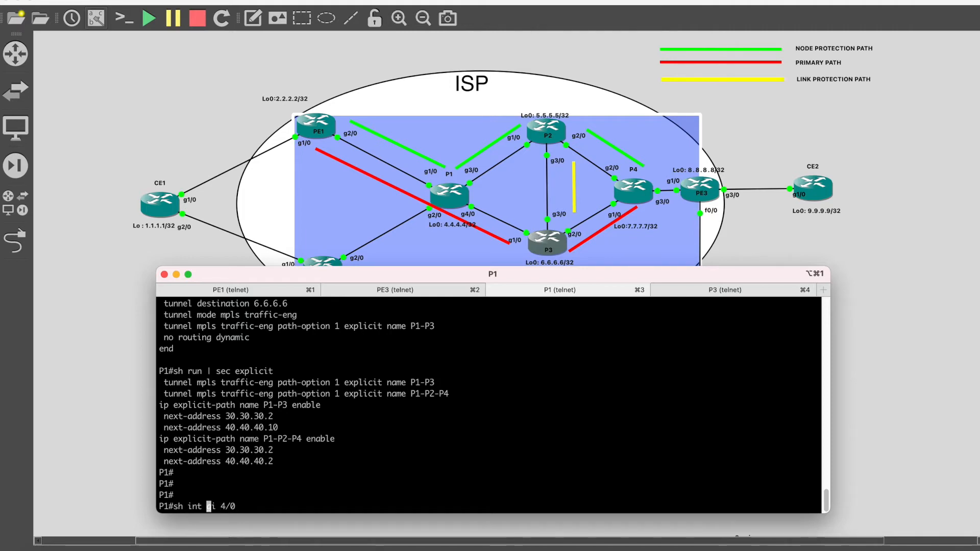
key(Left)
text(run)
key(Return)
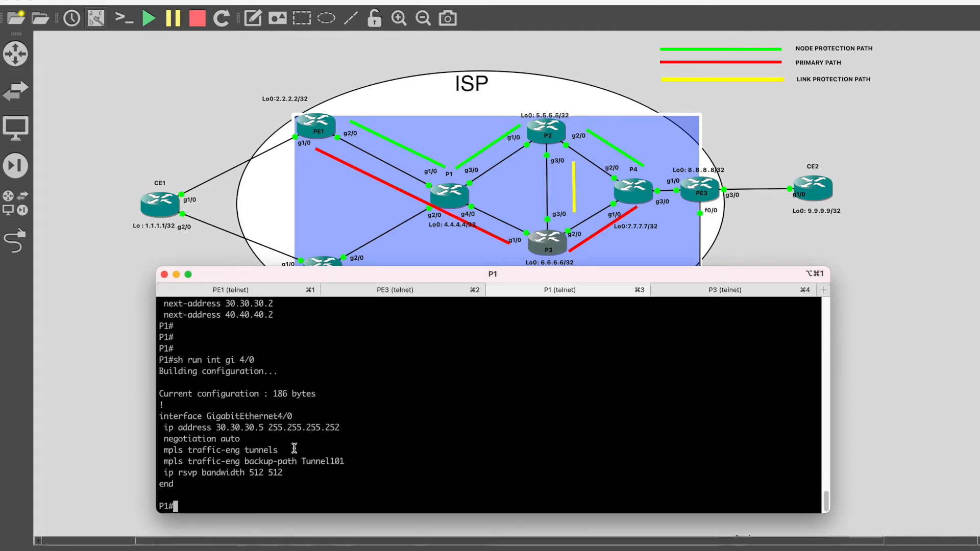
Copy the "mpls traffic-eng backup-path Tunnel101" line from the GigabitEthernet4/0 configuration output
drag(345, 461, 160, 463)
key(super+c)
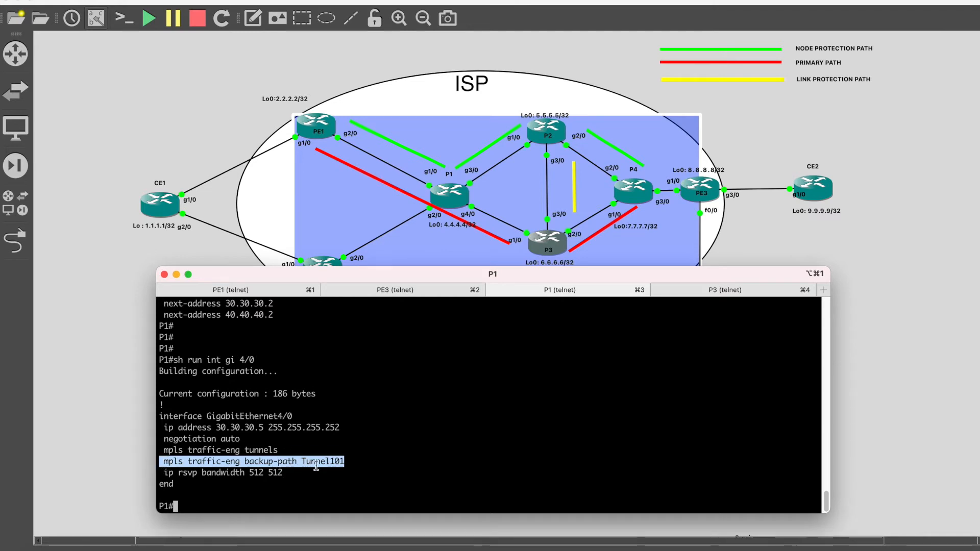
click(363, 461)
Enter configuration mode for P1's interface gi 4/0 and remove its backup path with "no mpls traffic-eng backup-path Tunnel101"
text(con)
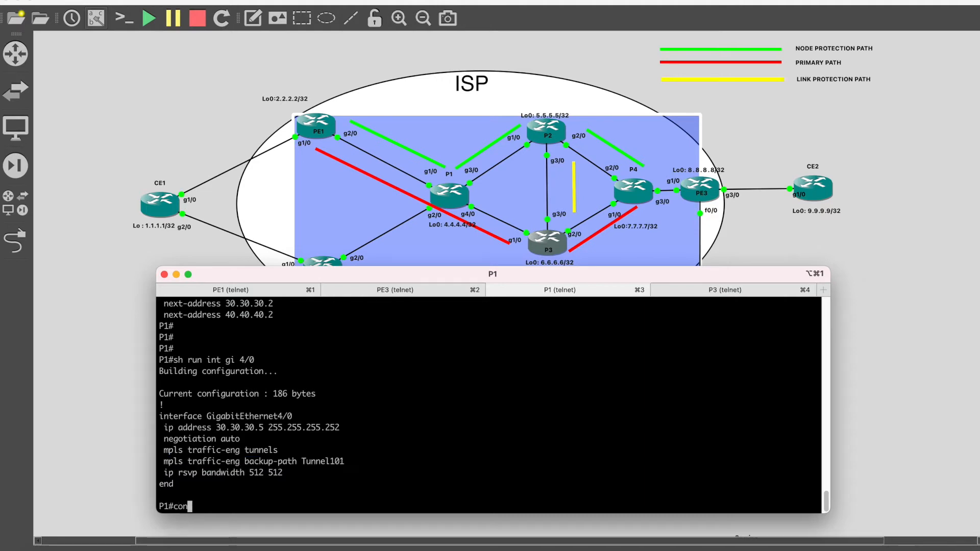
text(f t)
key(Return)
text(int )
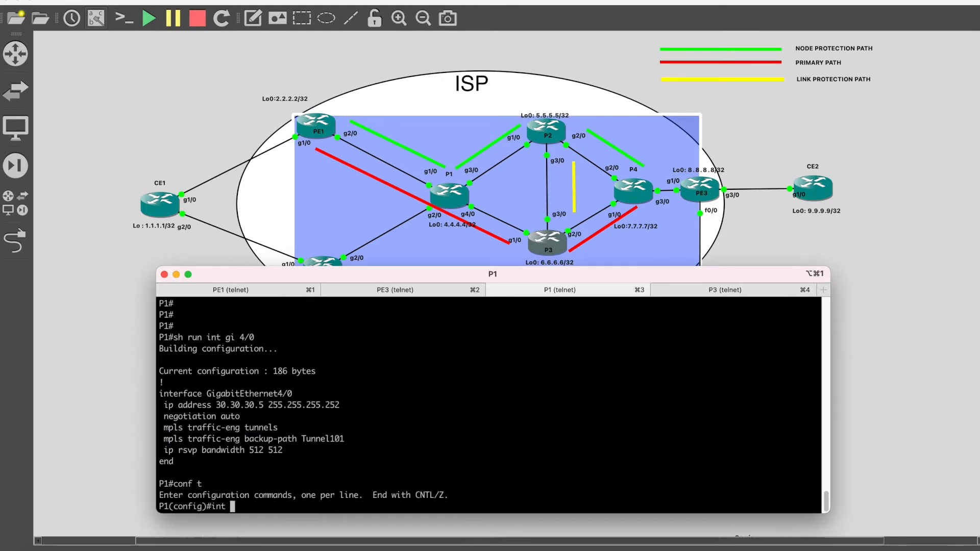
text(tin)
key(BackSpace)
key(BackSpace)
key(BackSpace)
key(BackSpace)
key(BackSpace)
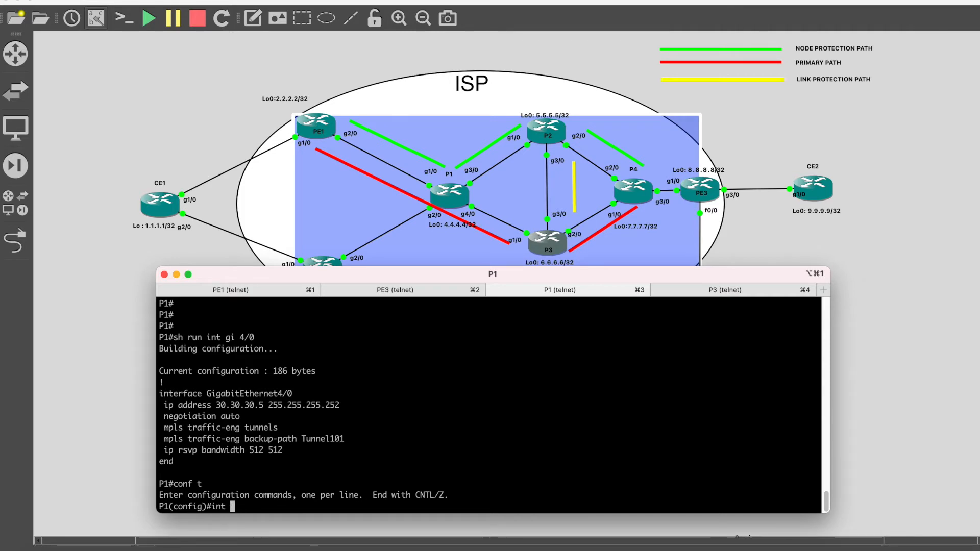
text(gi 4/0)
key(Return)
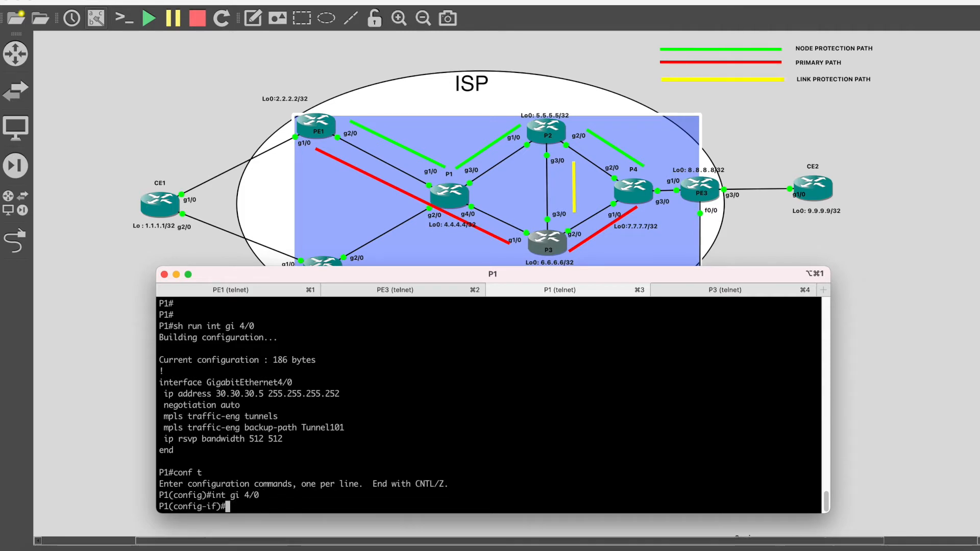
text(no)
drag(346, 429, 162, 428)
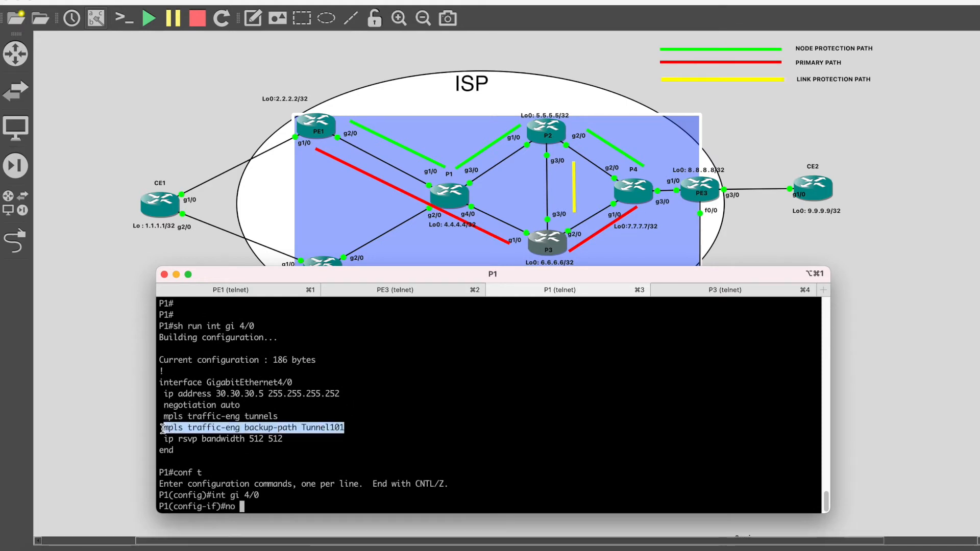
key(super+v)
key(Return)
Assign the backup path with "mpls traffic-eng backup-path Tunnel100" on the interface and save P1's configuration with "wr"
key(super+v)
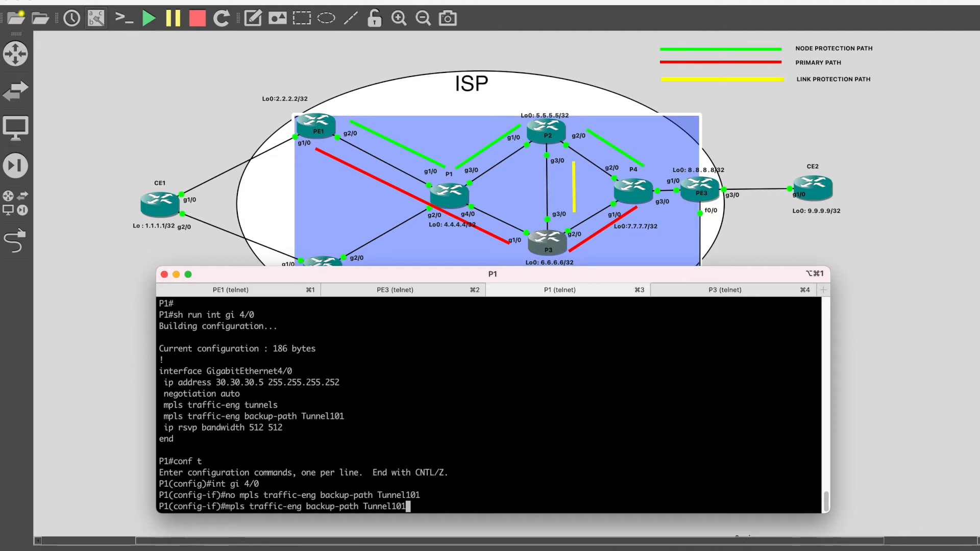
key(Return)
text(end)
key(Return)
text(wr)
key(Return)
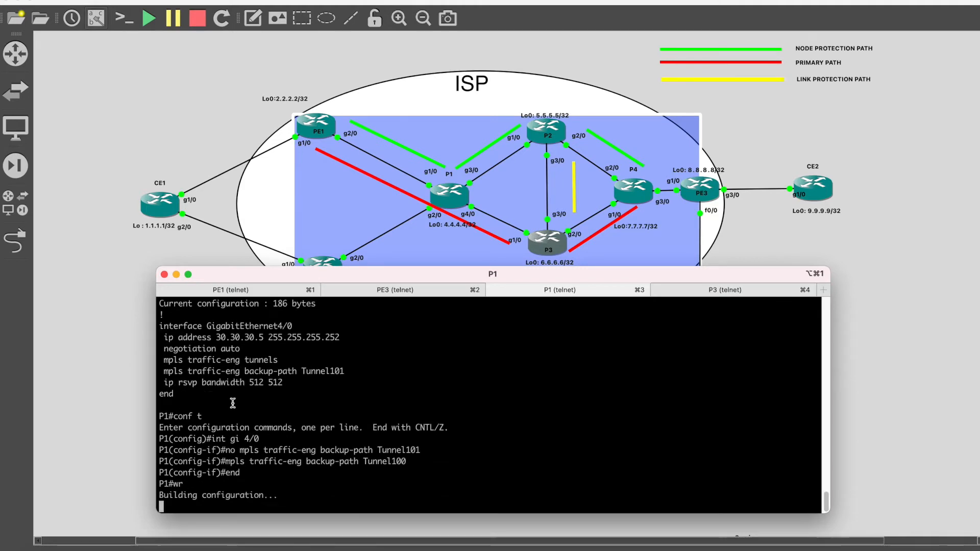
click(428, 288)
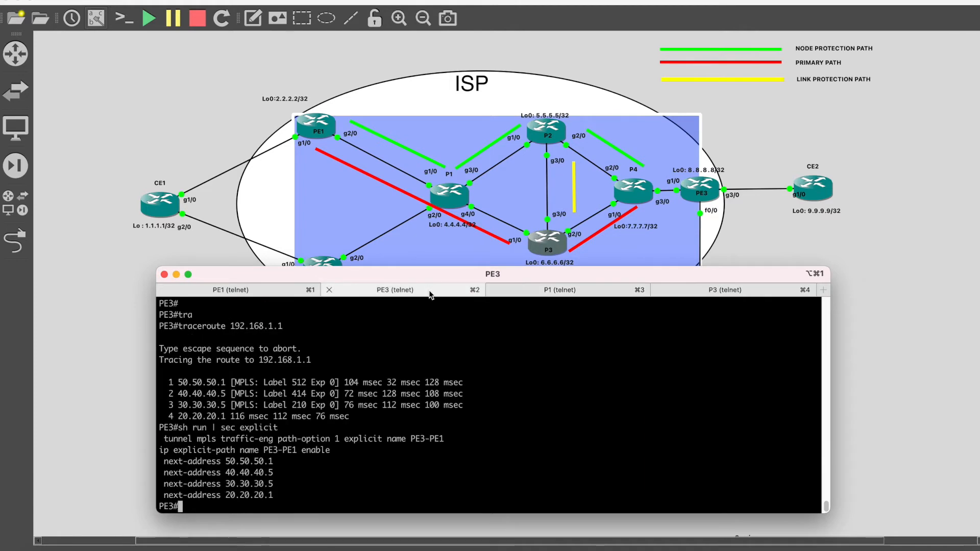
click(583, 291)
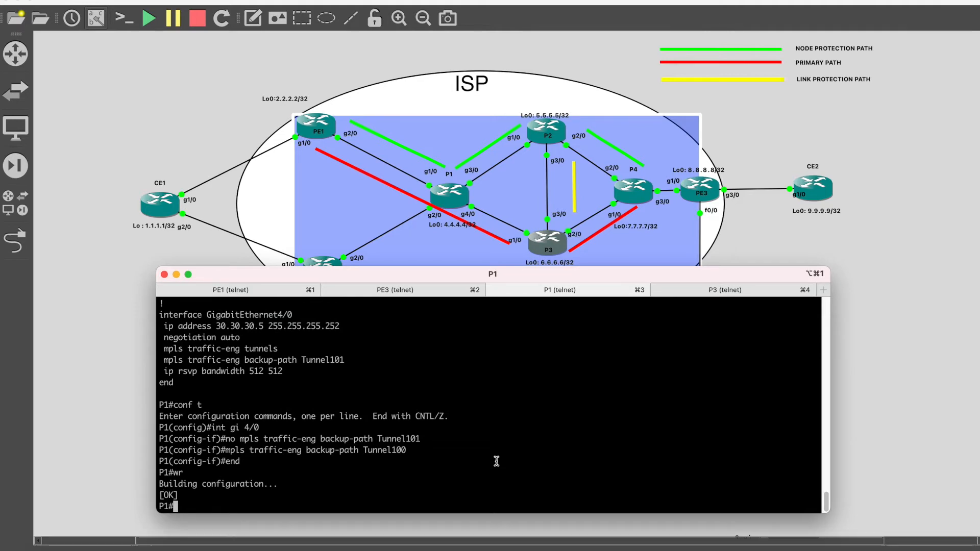
key(Return)
key(Return)
text(conf t)
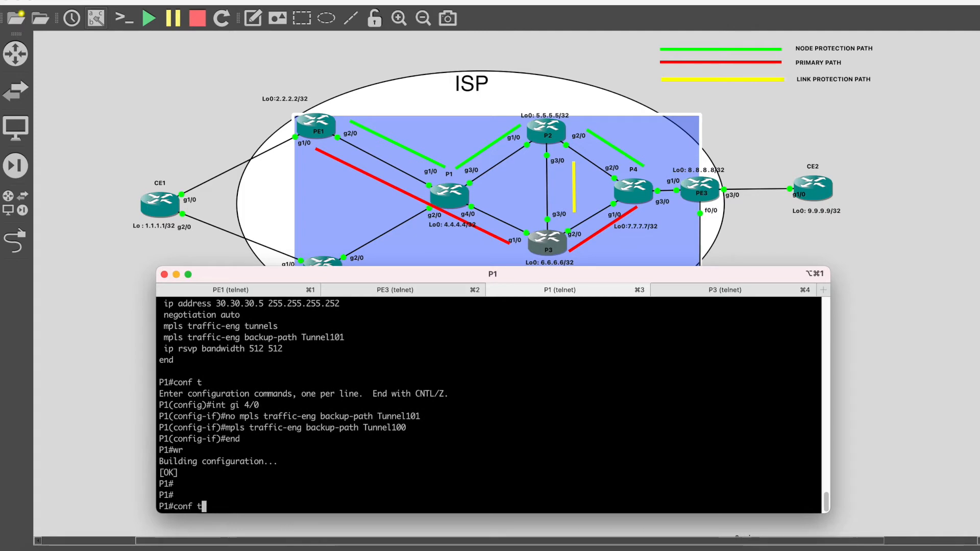
key(Return)
text(oint)
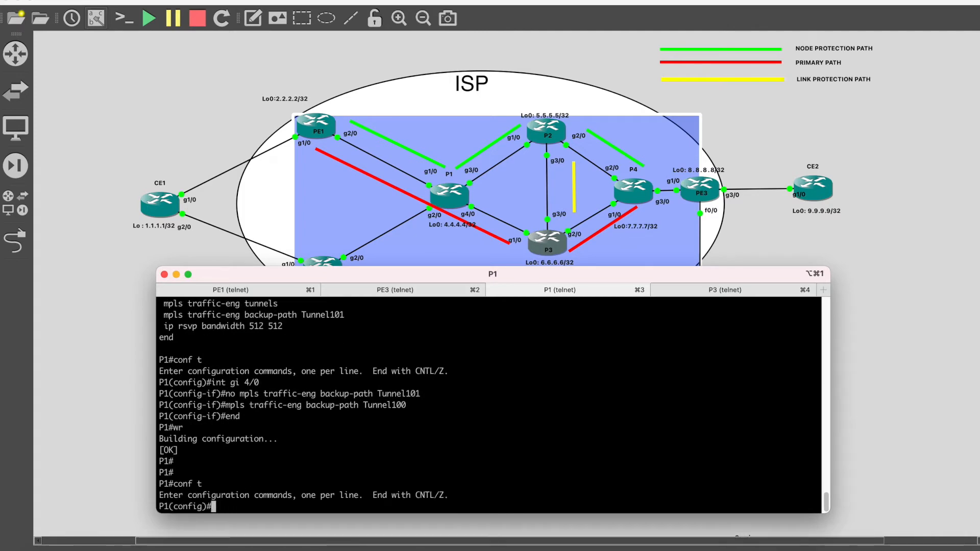
text(end)
key(Return)
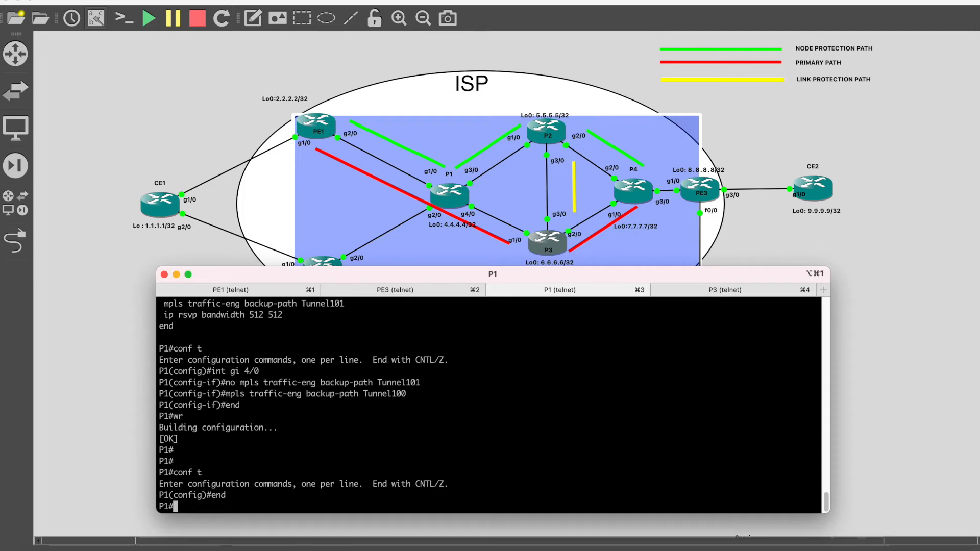
Show P1's fast-reroute database with "sh mpl traffic-eng fast-reroute database"
text(sh mpl tra)
key(Tab)
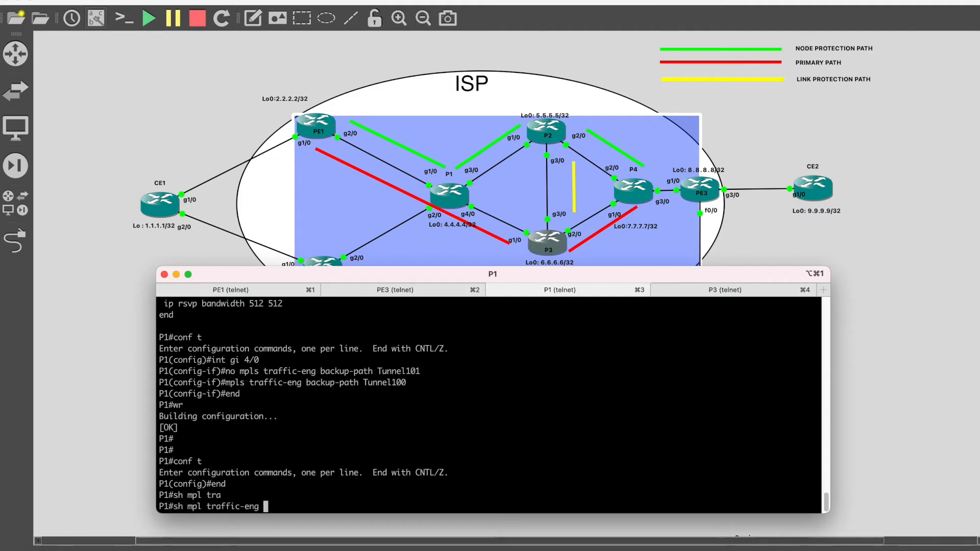
text(fas)
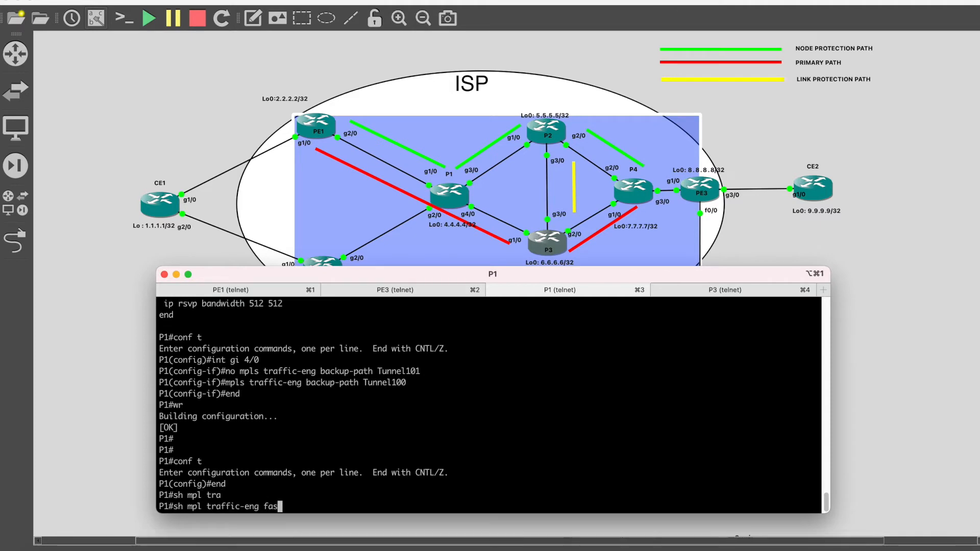
key(Tab)
text(da)
key(Tab)
key(Return)
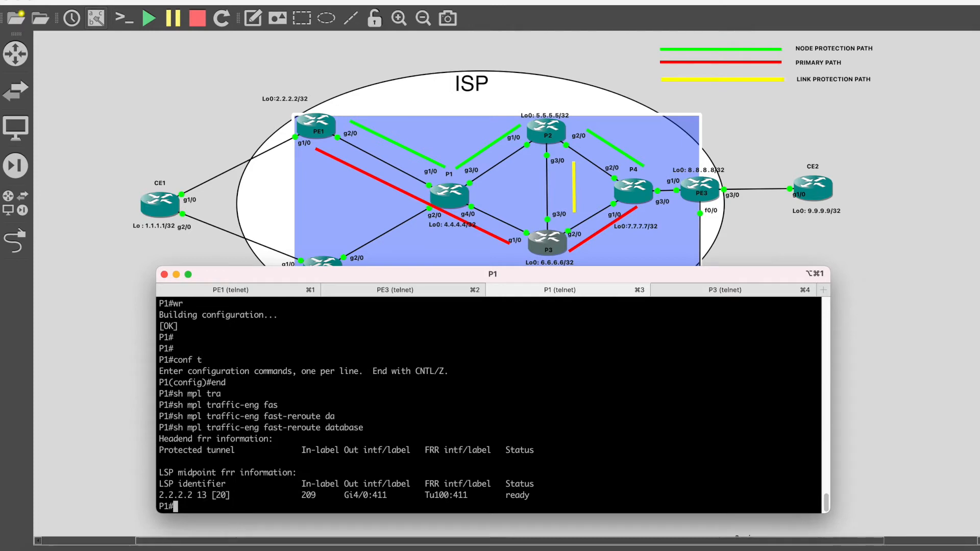
Highlight the midpoint LSP row and its status in the fast-reroute output, and add empty prompt lines
triple_click(522, 495)
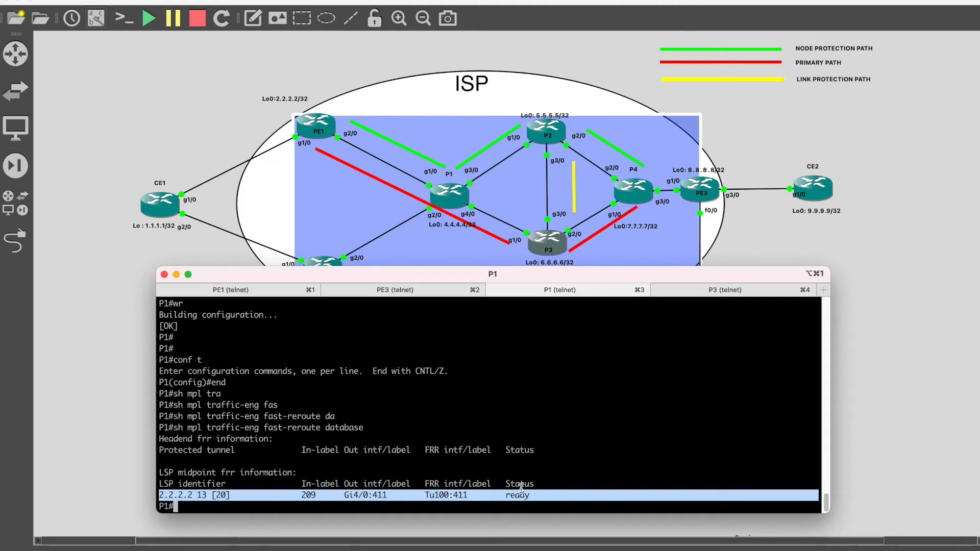
click(505, 461)
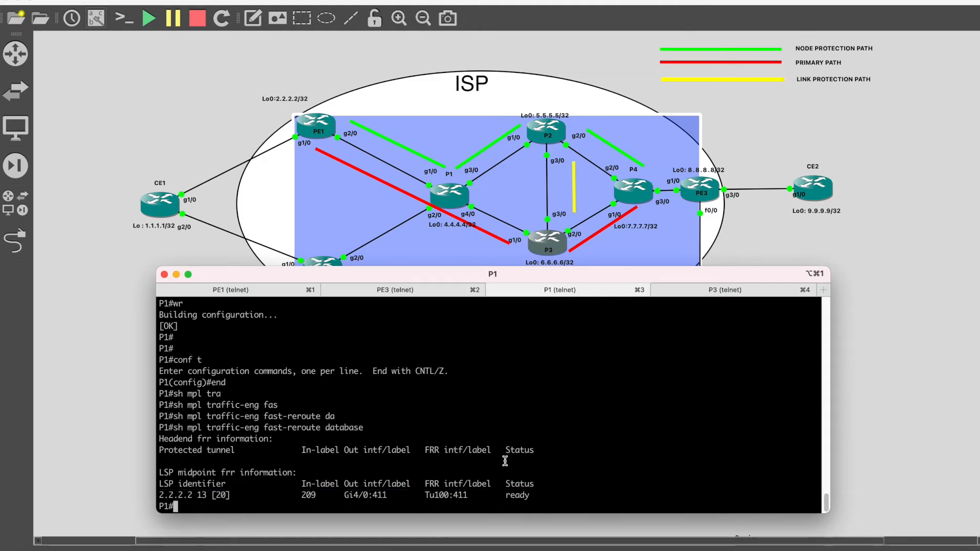
key(Return)
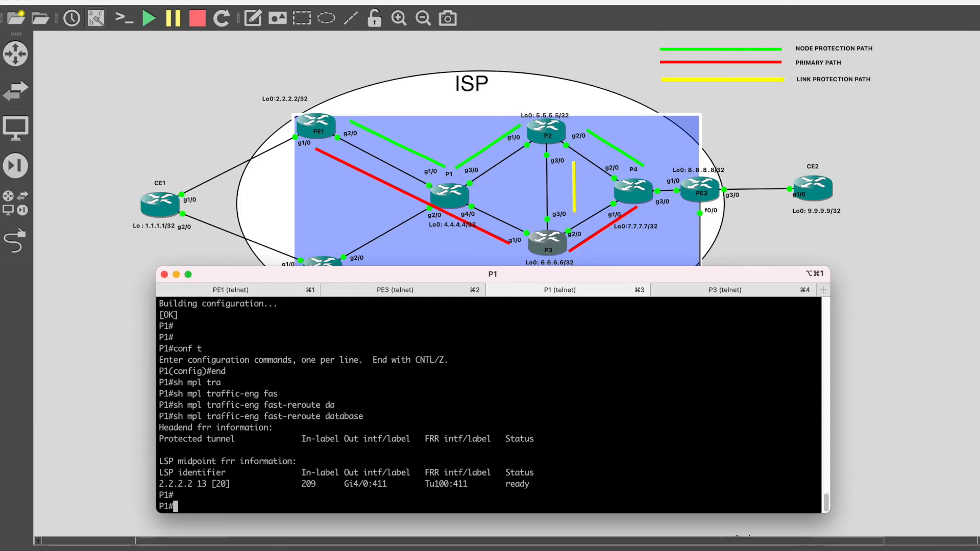
double_click(519, 484)
key(Return)
key(Return)
key(Return)
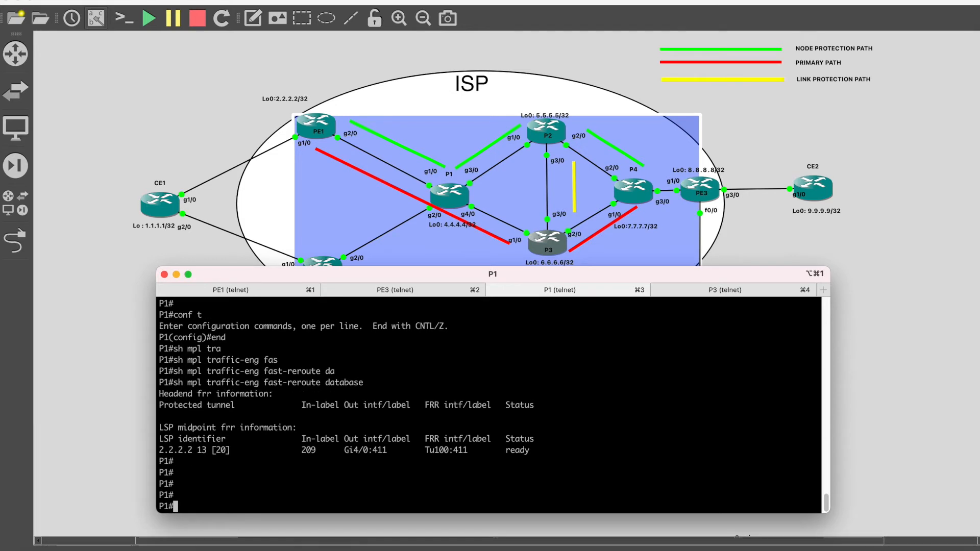
Shut down interface gi 4/0 on P1 from configuration mode
text(conf t)
key(Return)
text(int )
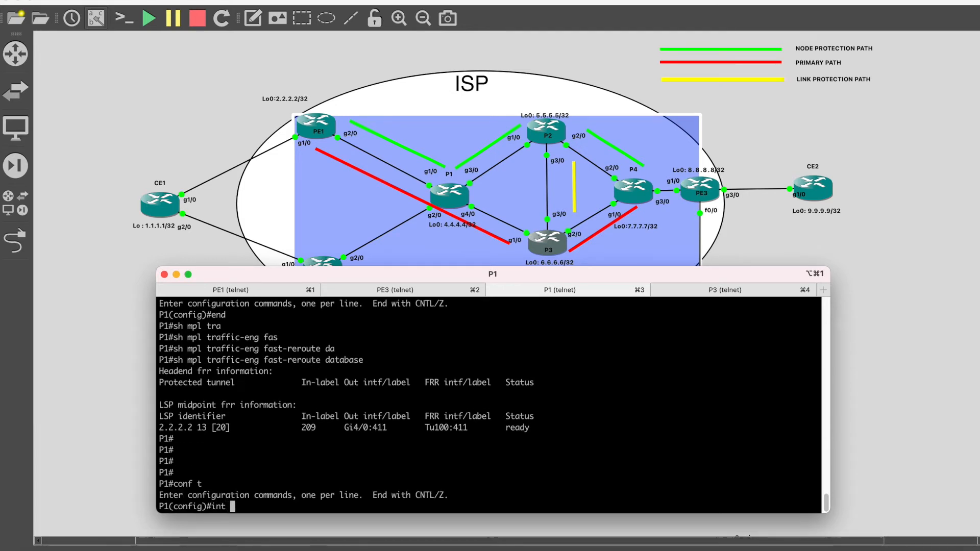
text(gi 4/0)
key(Return)
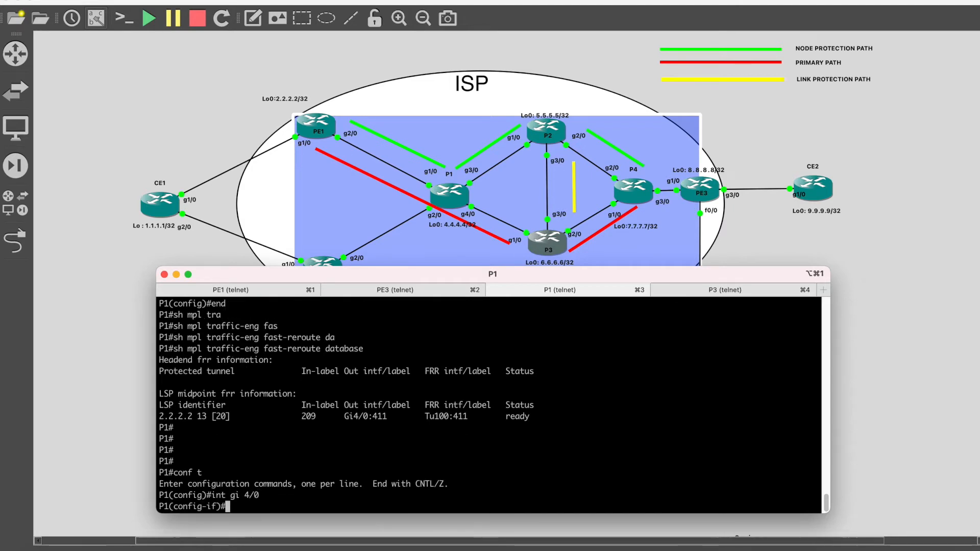
text(shu)
key(Tab)
key(Return)
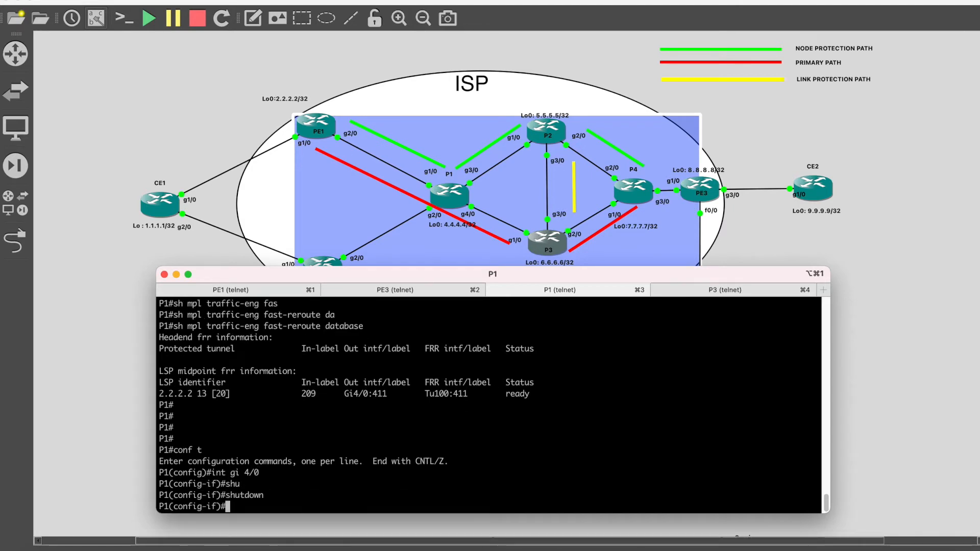
Leave configuration mode on P1 and run "traceroute 192.168.2.1" from PE1 with the gi 4/0 link shut down
text(end)
key(Return)
click(249, 292)
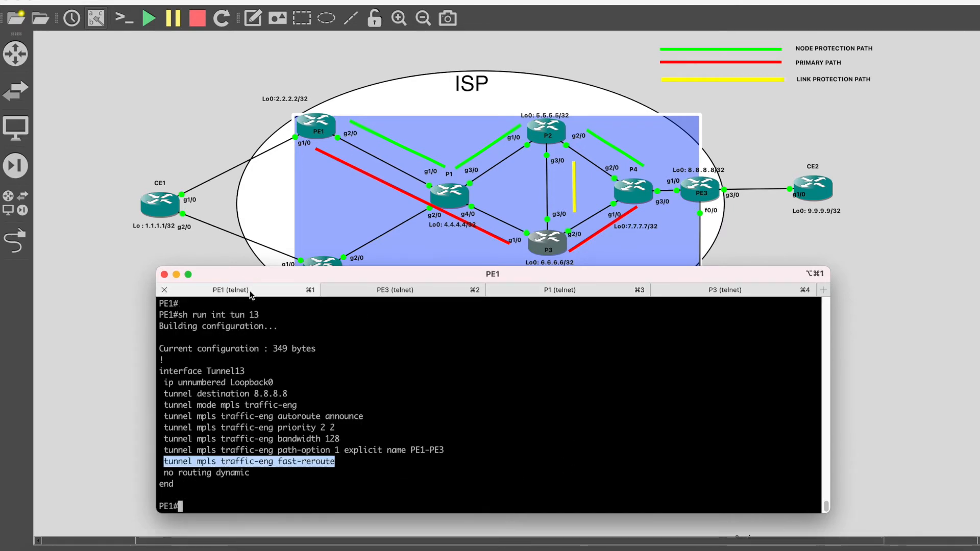
key(Return)
key(Return)
key(Return)
text(tra)
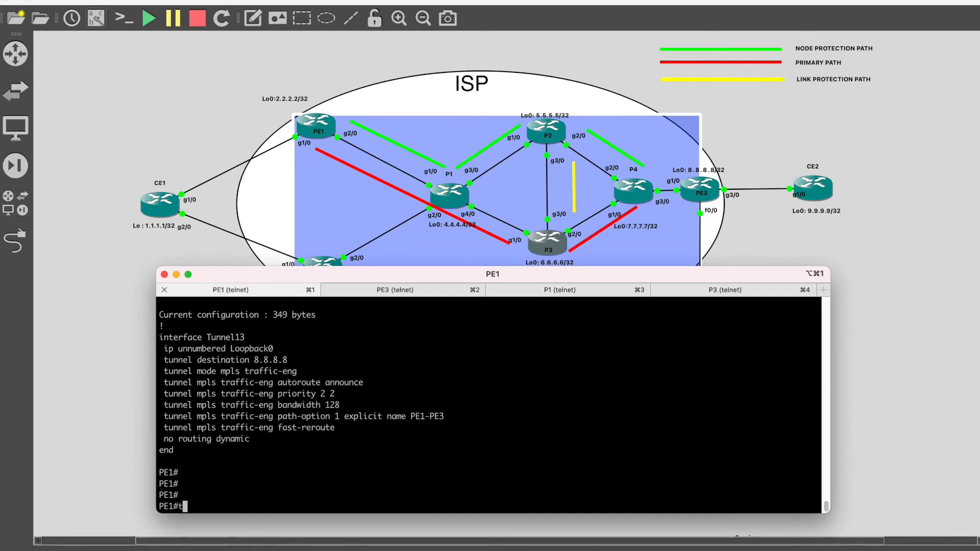
key(Tab)
text(192.168)
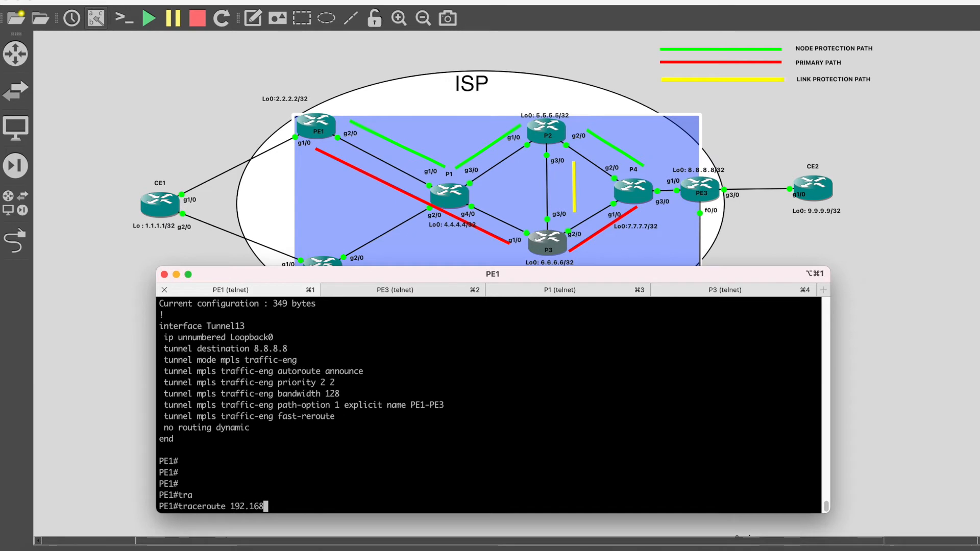
text(.2.1)
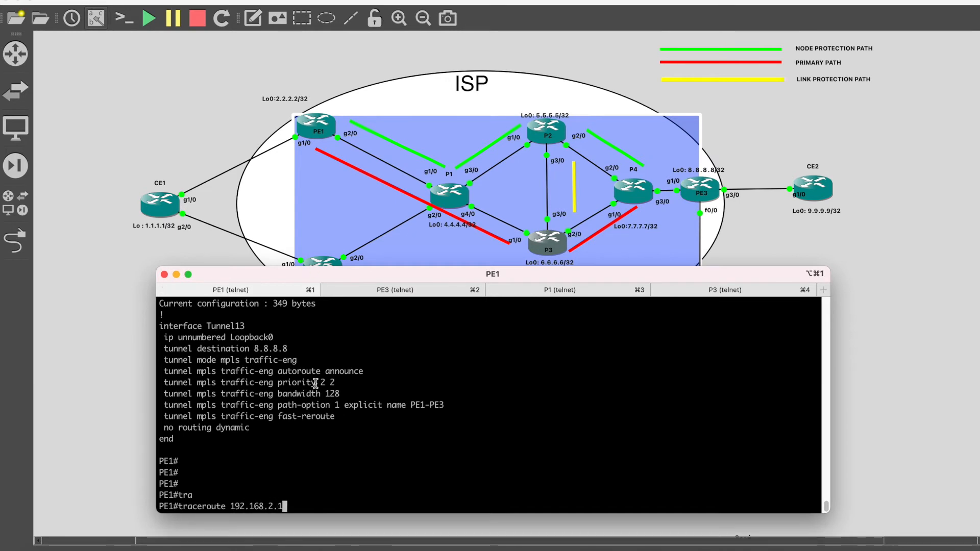
scroll(315, 383, up, 7)
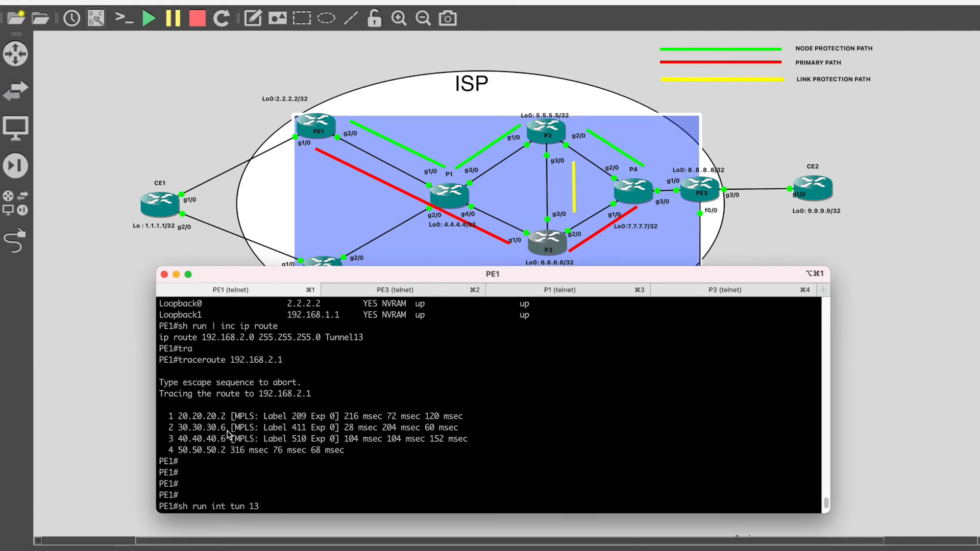
scroll(228, 434, down, 7)
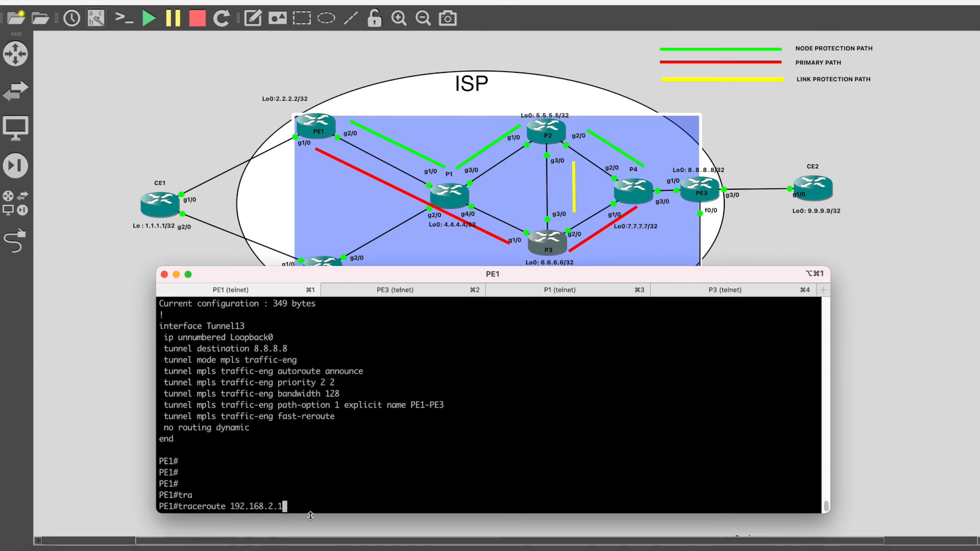
key(Return)
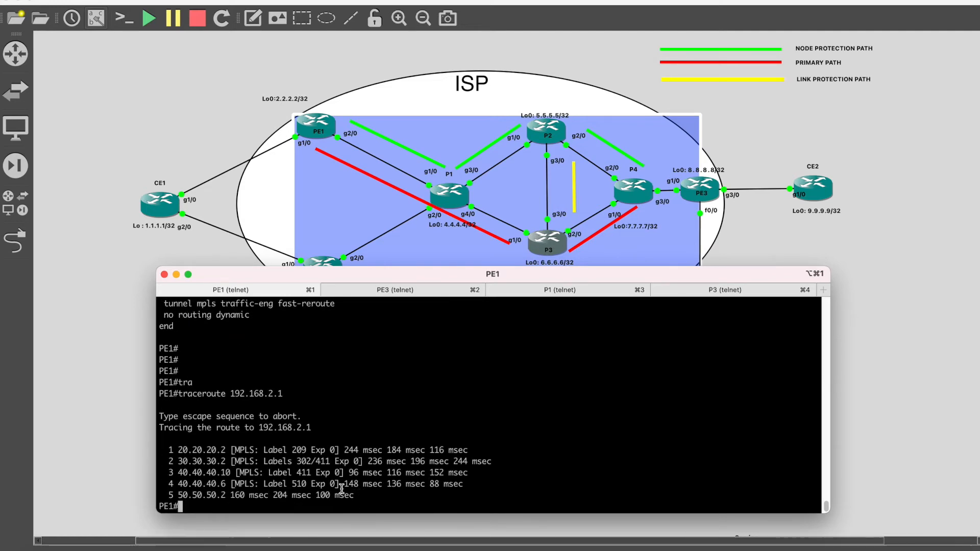
Highlight the second hop and its label pair 302/411 in the new traceroute, and compare it with the earlier traceroute on PE1
triple_click(320, 461)
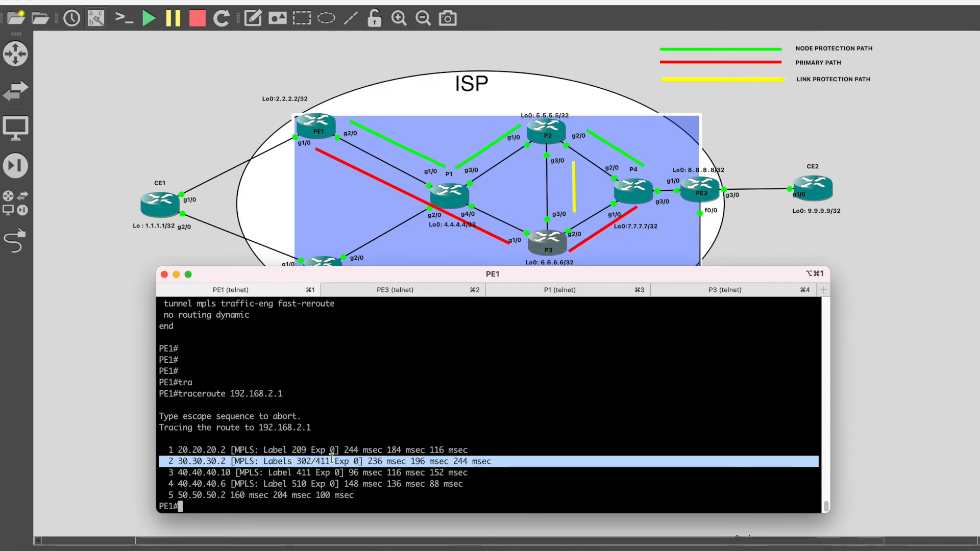
scroll(331, 458, up, 3)
scroll(331, 458, up, 7)
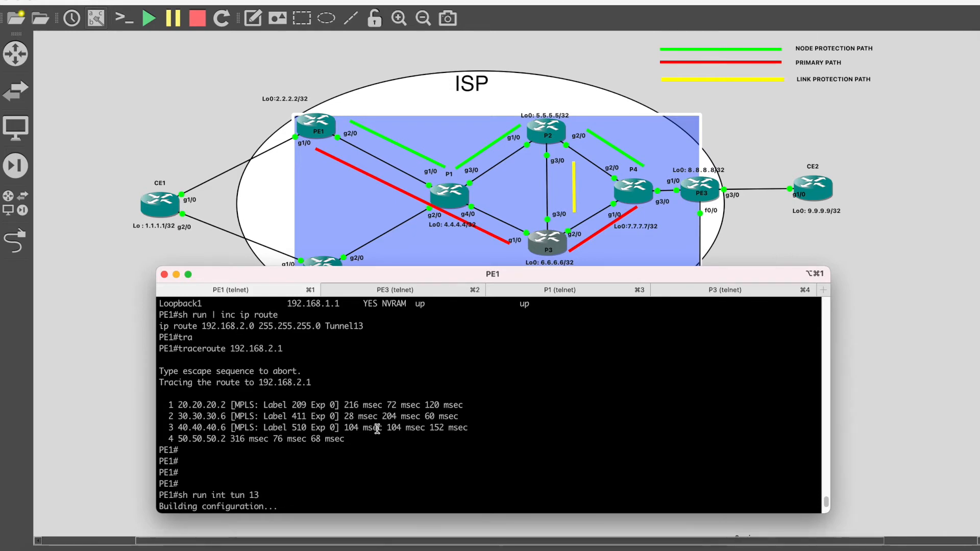
scroll(377, 428, down, 7)
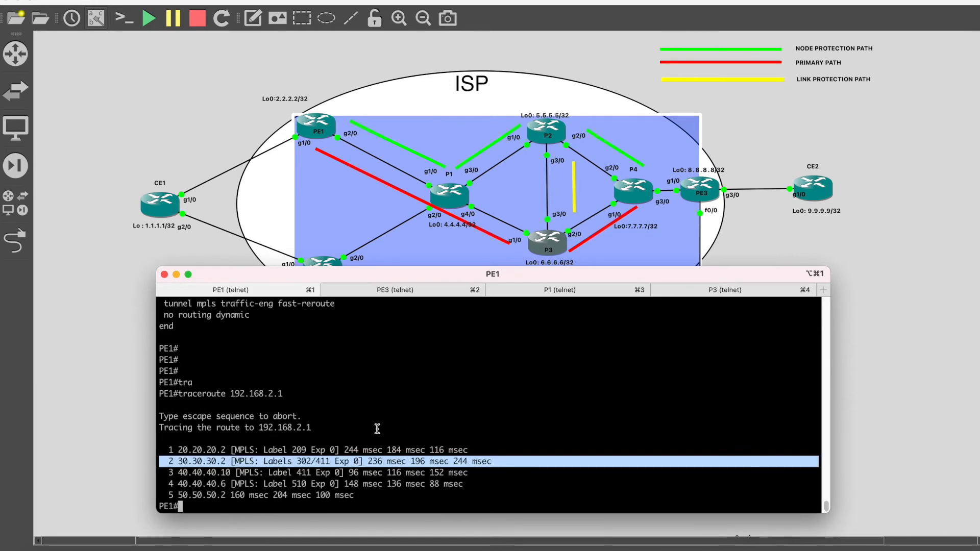
double_click(300, 453)
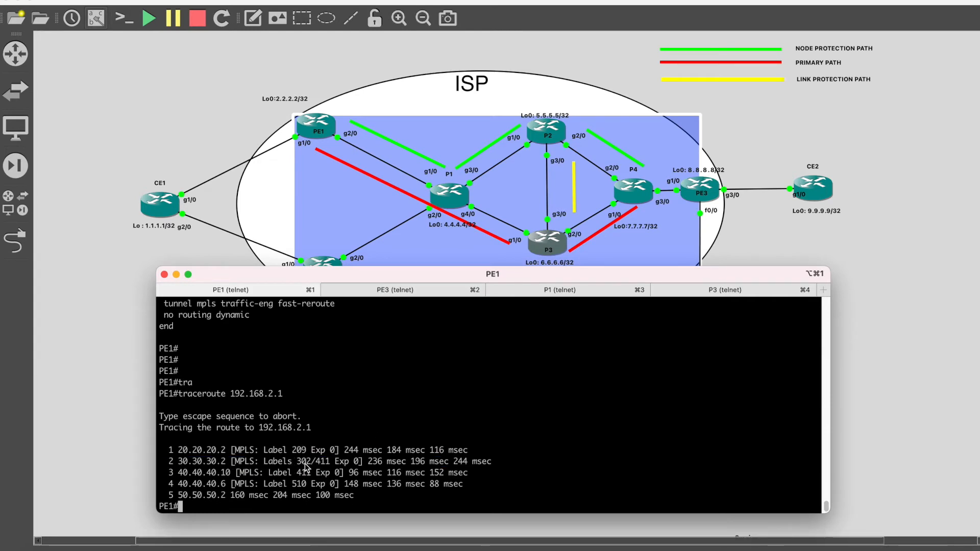
double_click(306, 462)
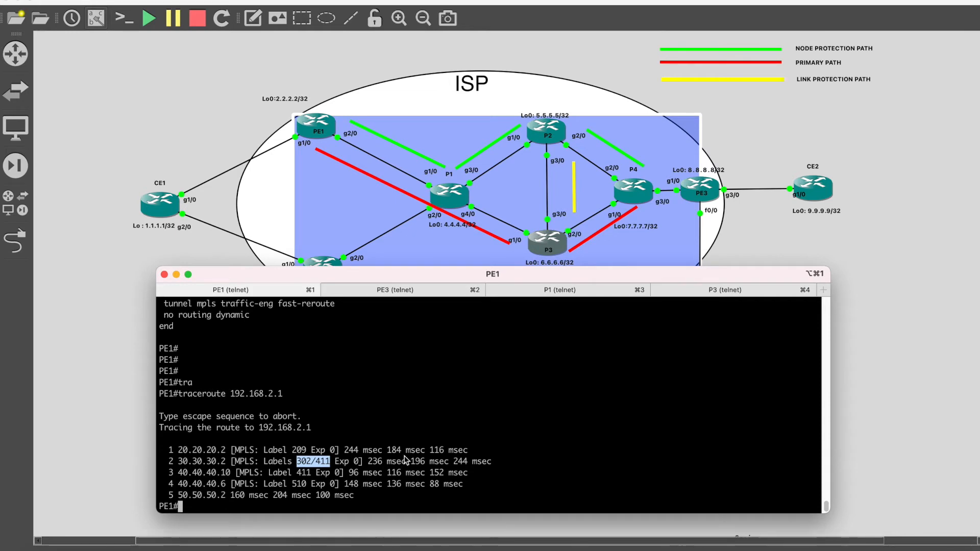
click(494, 467)
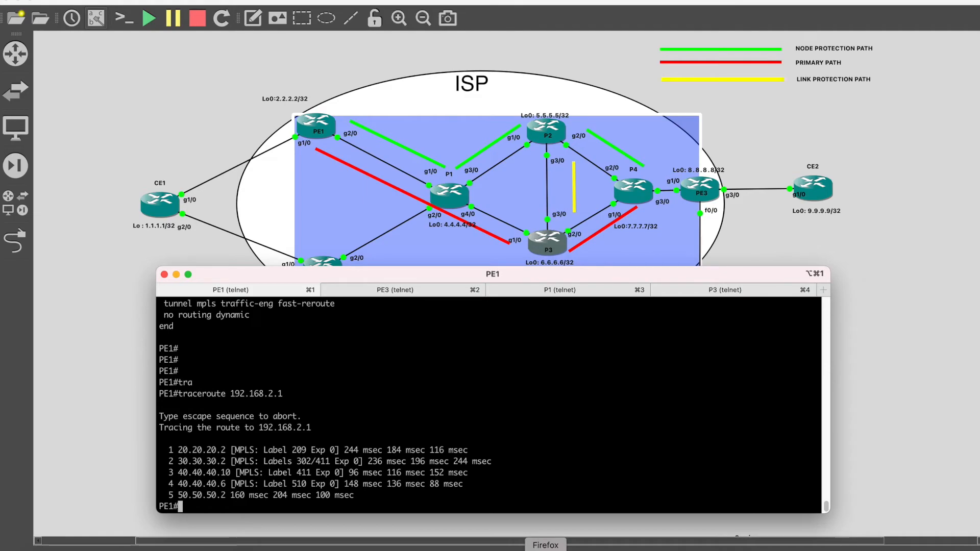
Switch to Firefox and open the protocoholic.com post on MPLS TE FRR (fast-reroute) Link Protection
click(546, 549)
scroll(439, 346, down, 3)
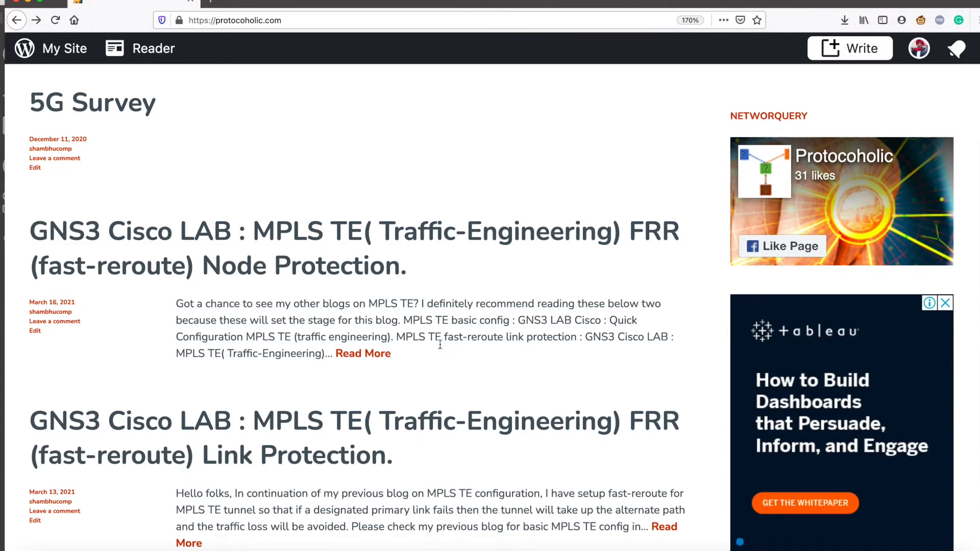
scroll(442, 349, down, 2)
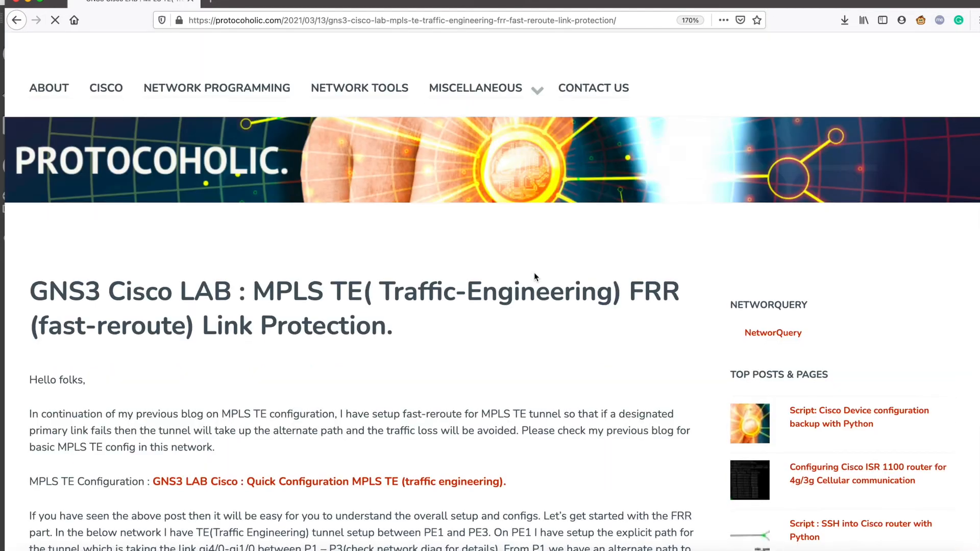
Review the post's topology diagram, the P1, P3 and PE1 configurations, and the verification outputs
scroll(560, 435, down, 5)
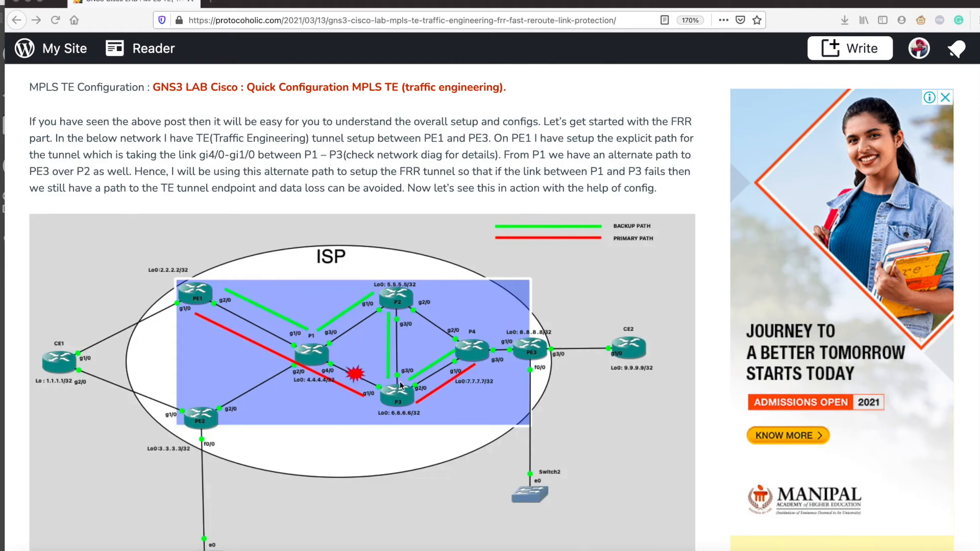
scroll(346, 370, down, 10)
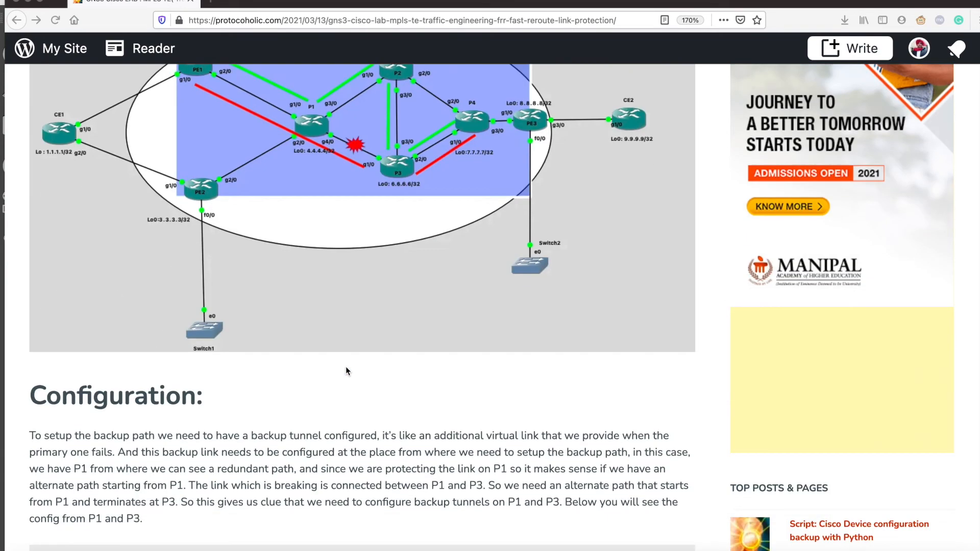
scroll(347, 371, down, 10)
scroll(346, 371, down, 15)
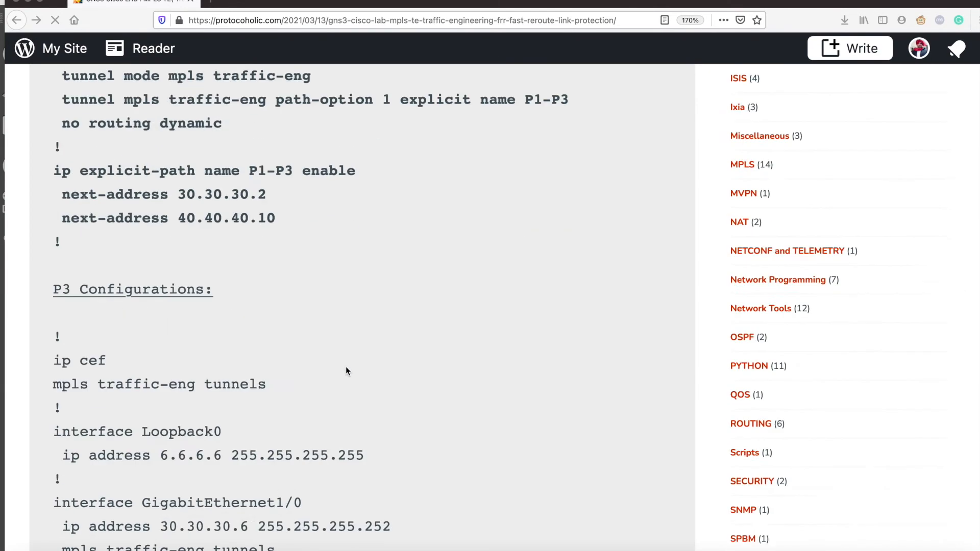
scroll(346, 371, down, 5)
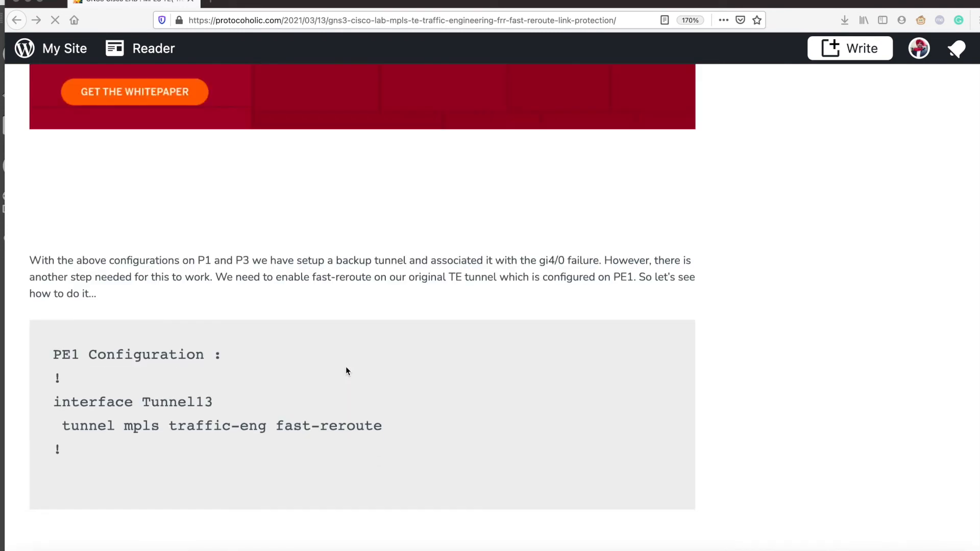
scroll(346, 371, down, 15)
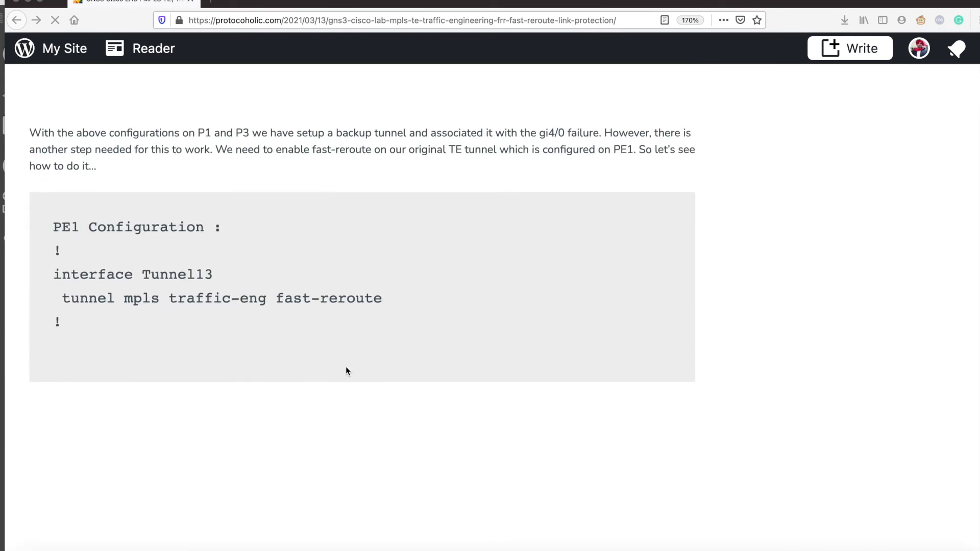
scroll(346, 371, down, 20)
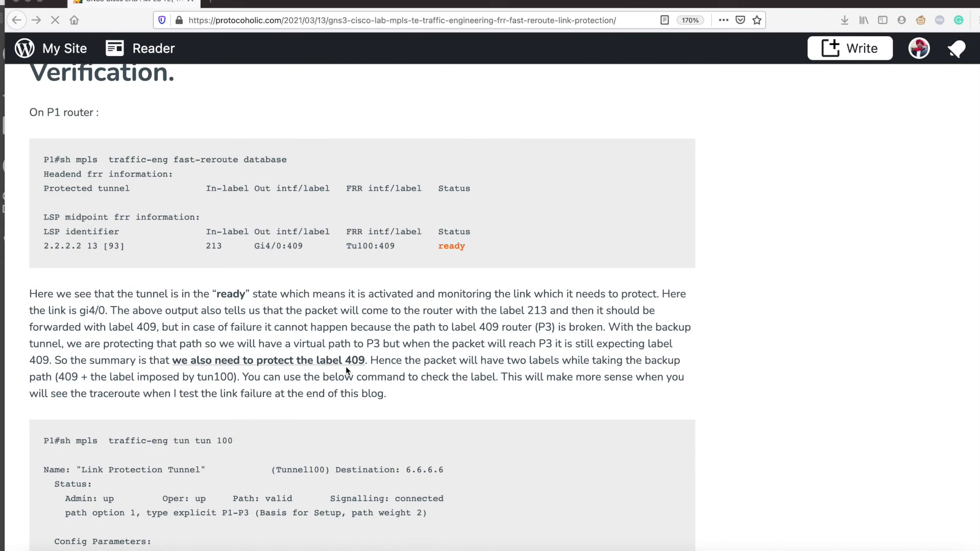
scroll(346, 371, down, 20)
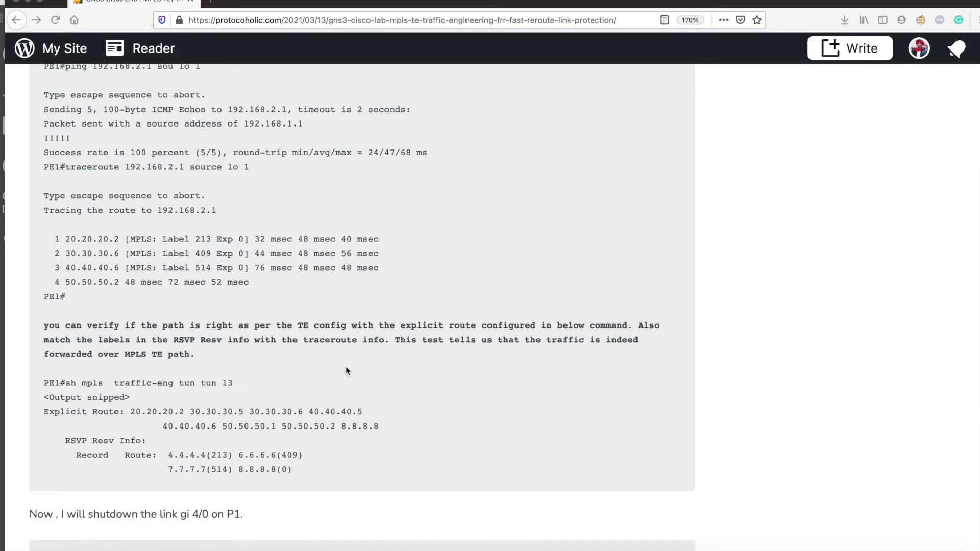
Examine the backup path diagram with its label assignments, and go back from the post to the previous page
scroll(346, 371, down, 20)
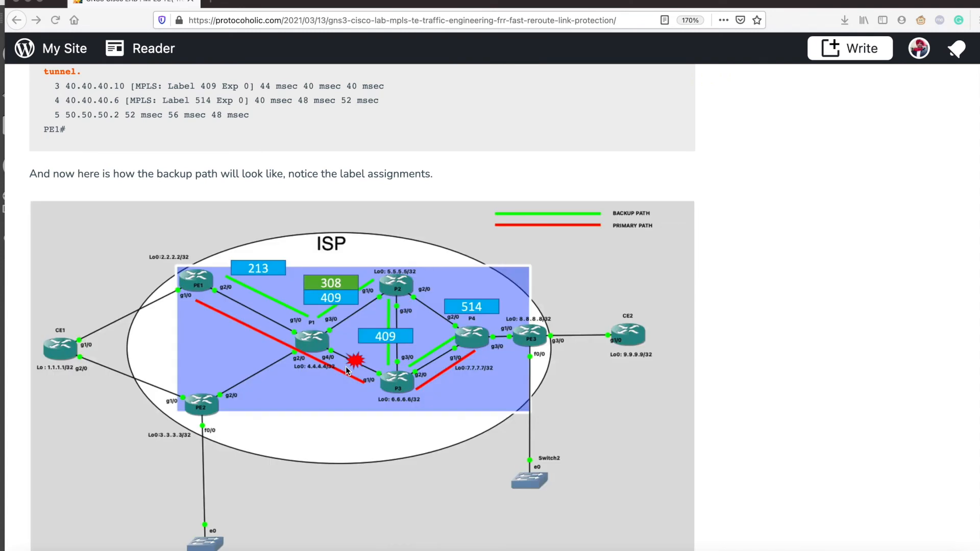
scroll(346, 371, down, 7)
scroll(346, 371, up, 4)
scroll(346, 371, up, 3)
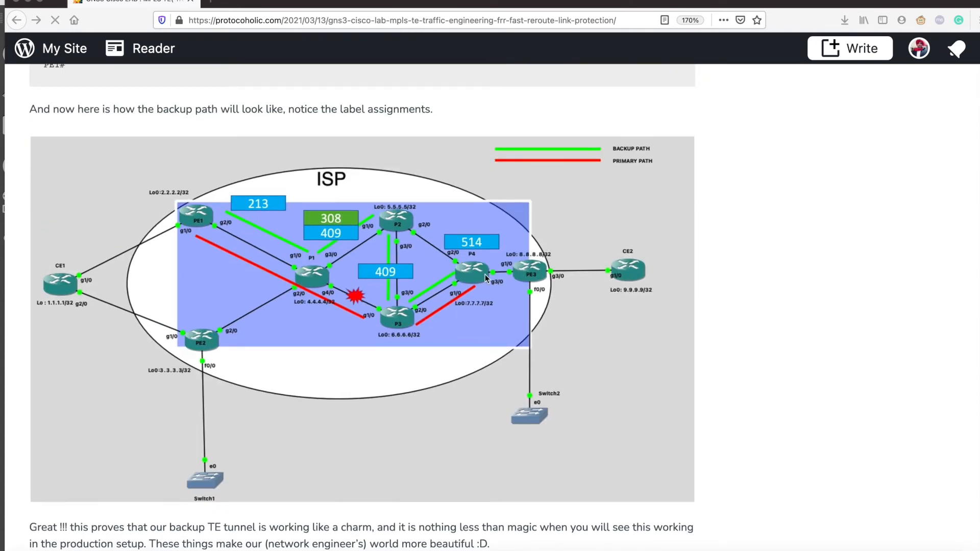
scroll(485, 278, up, 5)
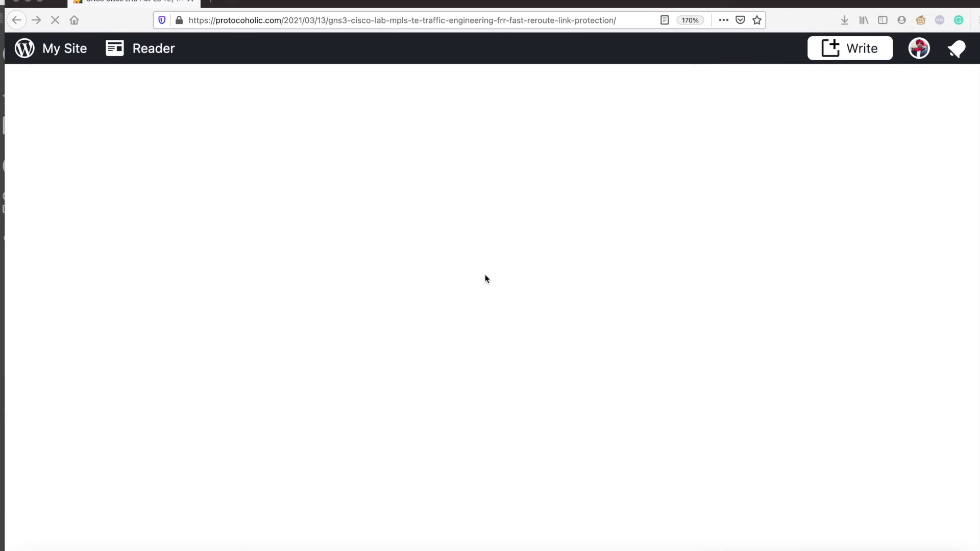
scroll(484, 278, up, 8)
scroll(77, 129, up, 15)
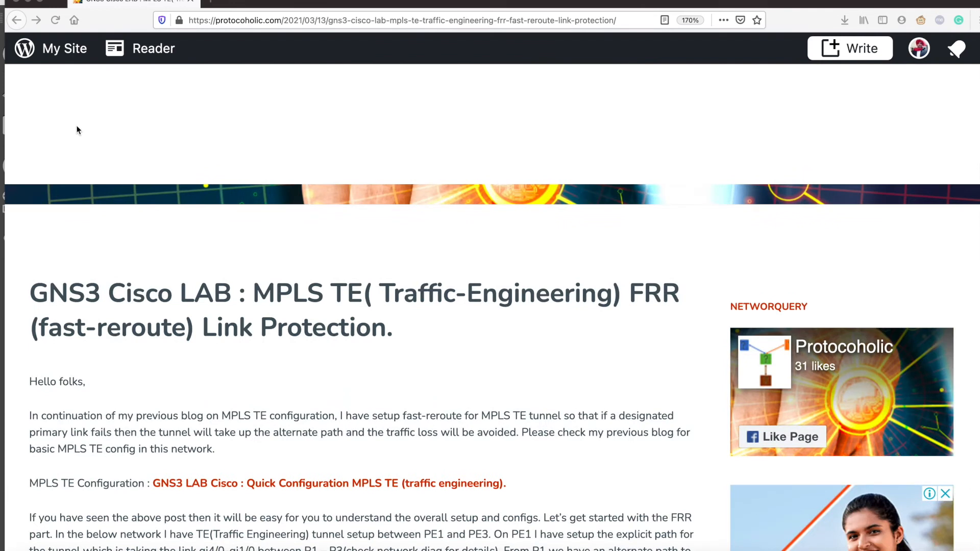
click(18, 23)
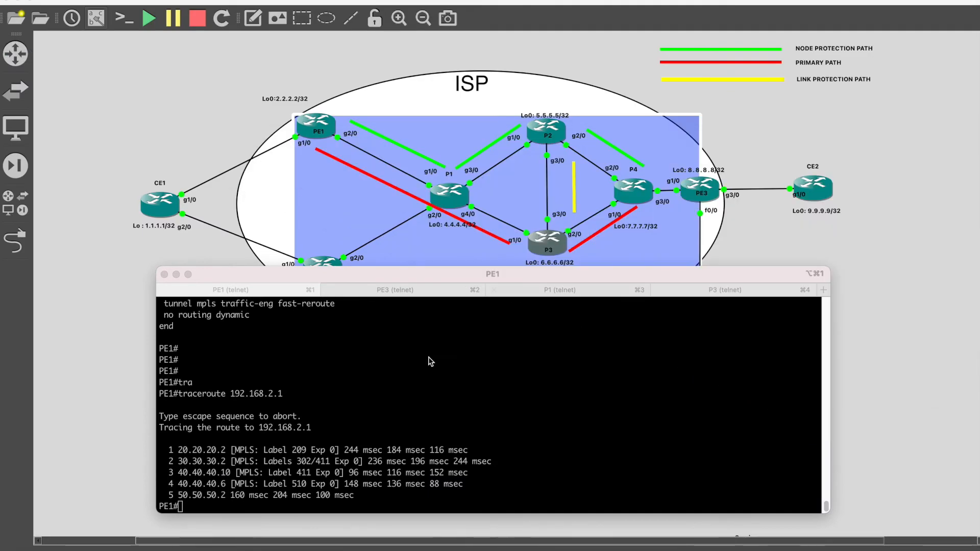
Return to the PE1 console, add empty prompt lines, and bring the full GNS3 network topology into view
click(406, 387)
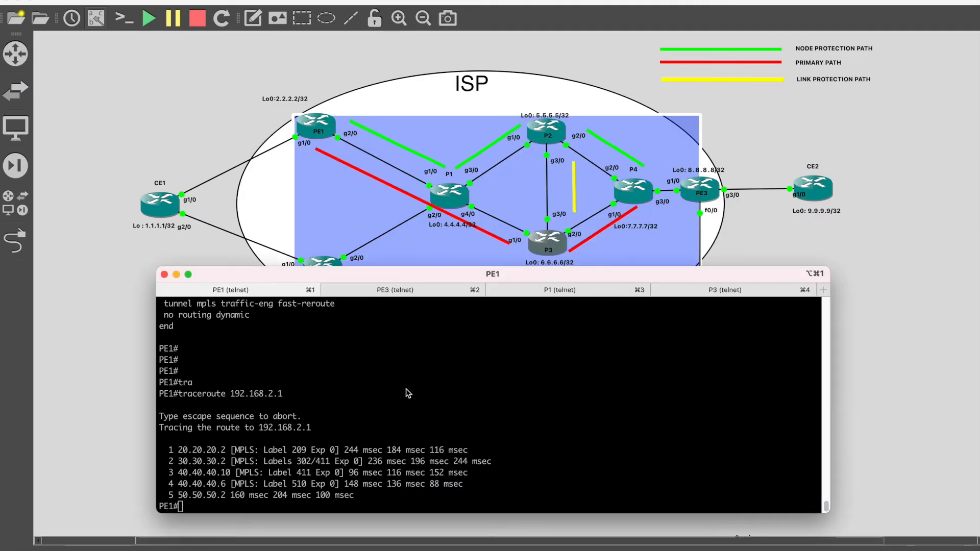
key(Return)
key(Return)
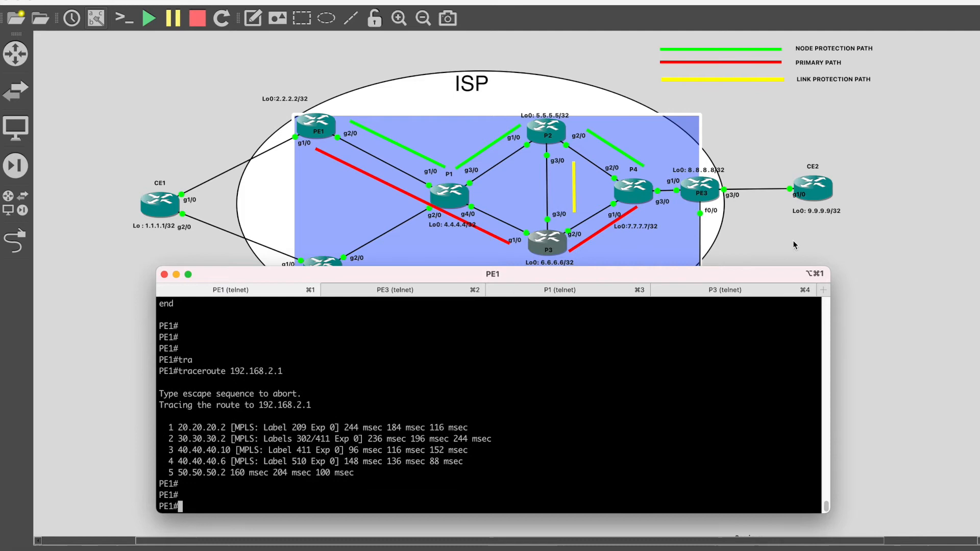
click(514, 227)
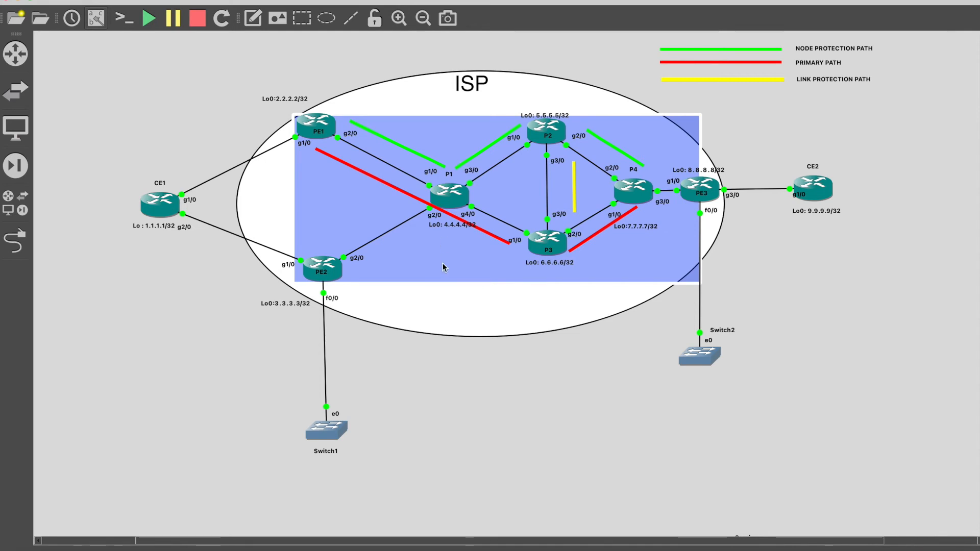
Show the Tunnel101 configuration on P1 with "sh run int tun 101" and highlight its tunnel destination
click(399, 542)
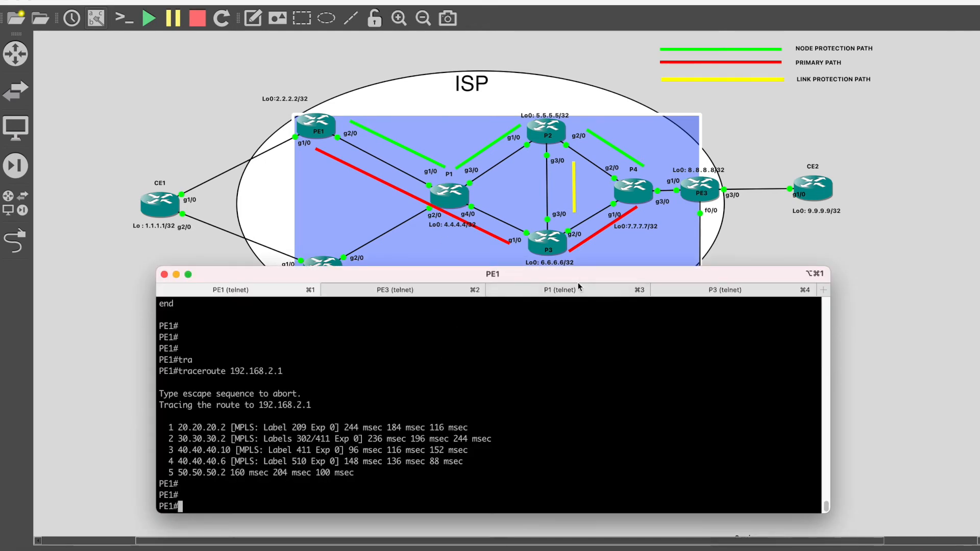
click(571, 295)
key(Return)
key(Return)
key(Return)
text(sh run int tun 101)
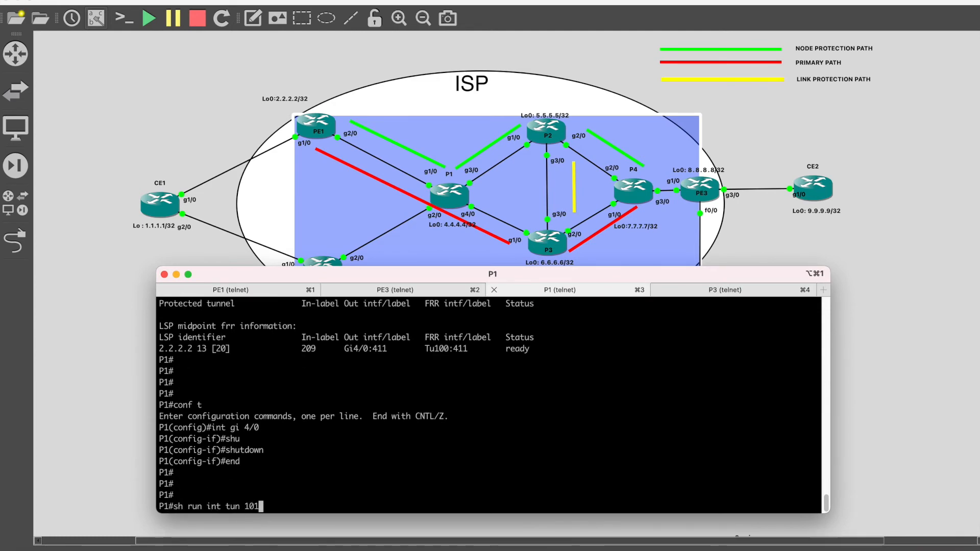
key(Return)
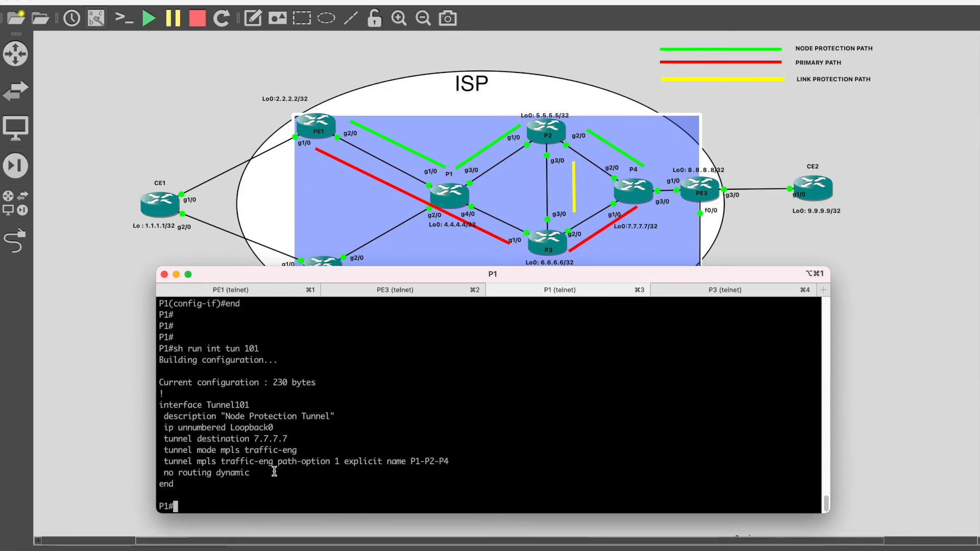
double_click(270, 439)
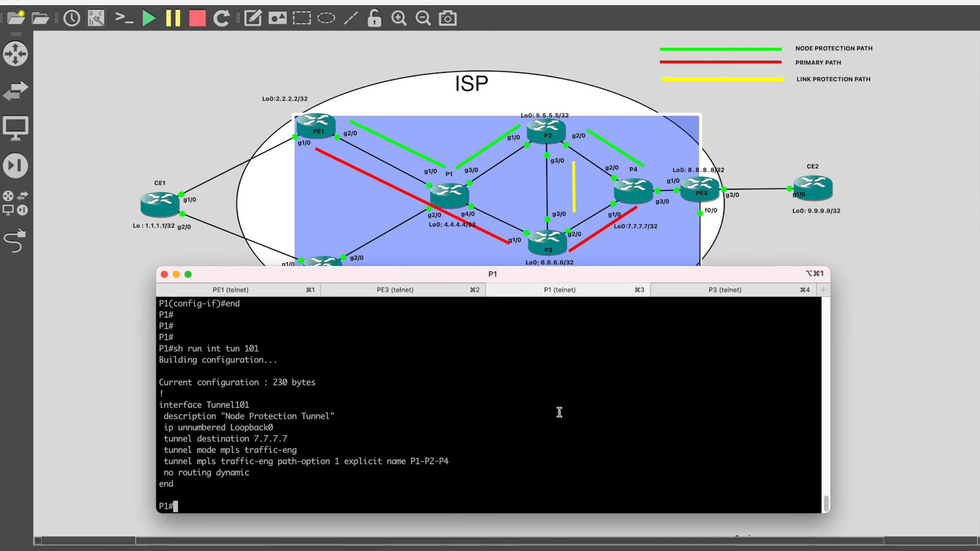
Open P4's console, show its Tunnel101 configuration with "sh run int tun 101" and highlight the tunnel destination
click(636, 186)
double_click(635, 185)
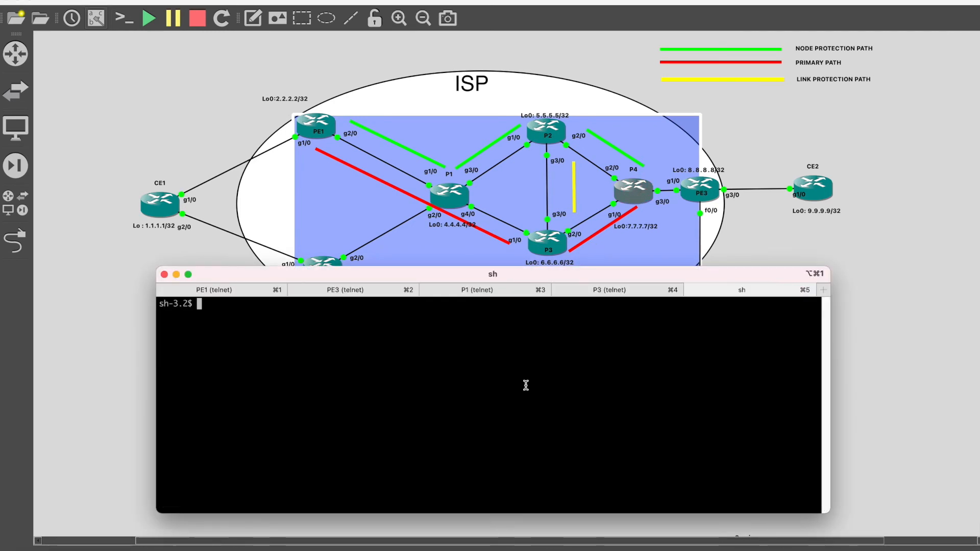
key(Return)
key(Return)
key(Return)
key(Return)
key(Return)
key(Return)
key(Return)
text(sh run int )
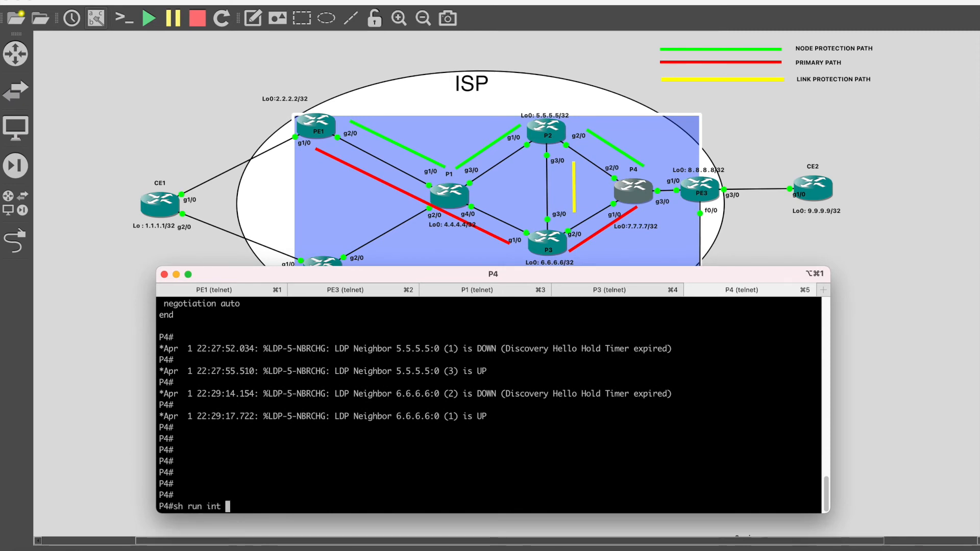
text(tun 101)
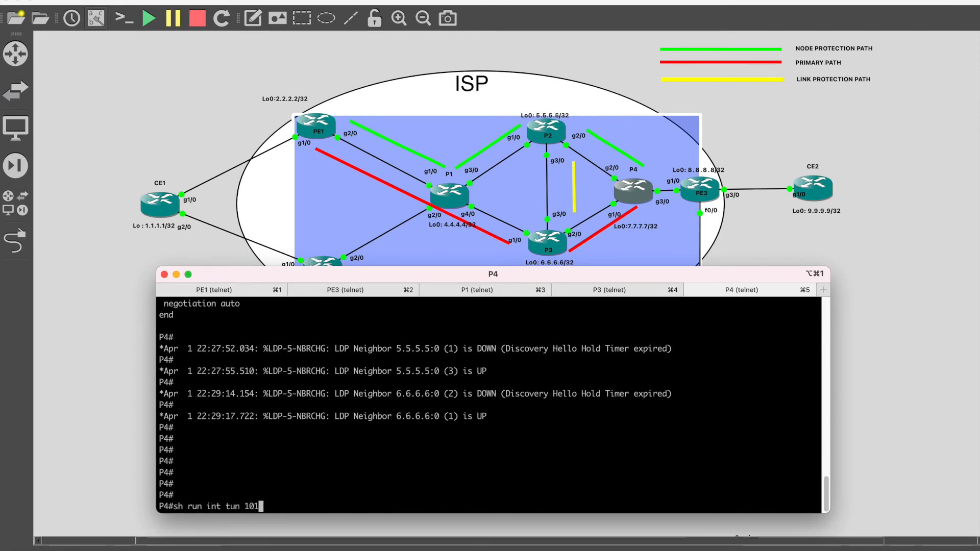
key(Return)
double_click(270, 437)
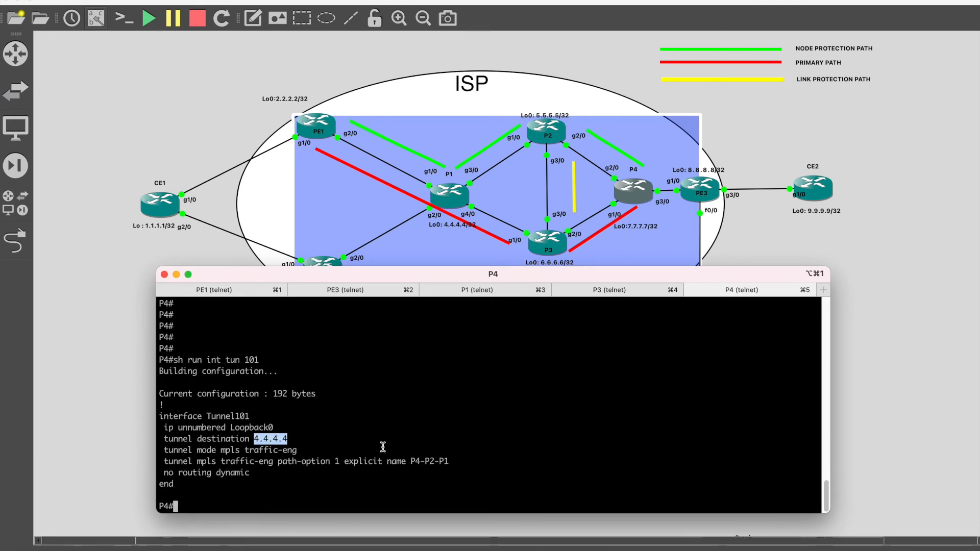
List P4's addressed interfaces with "sh ip int bri | ex una" and highlight the Loopback0 address
text(sh ip in)
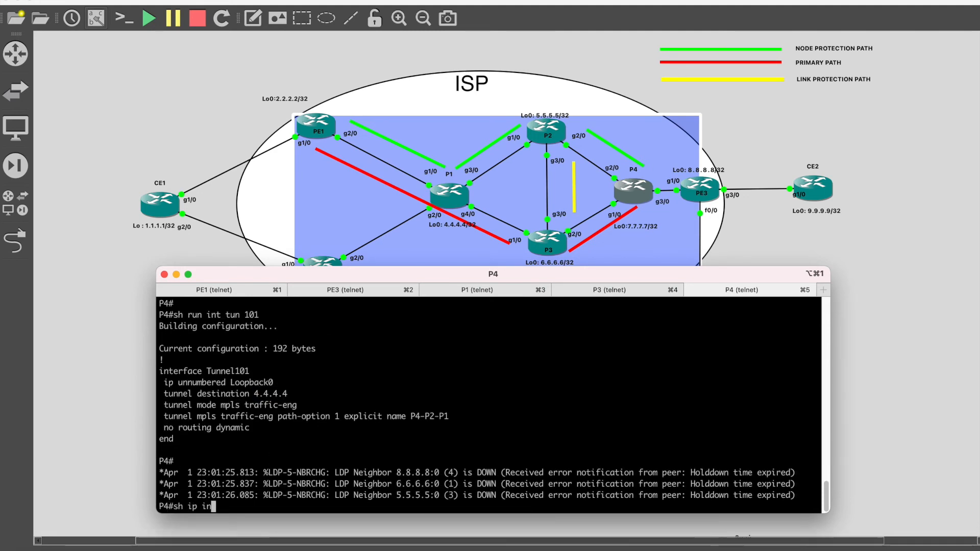
text(t )
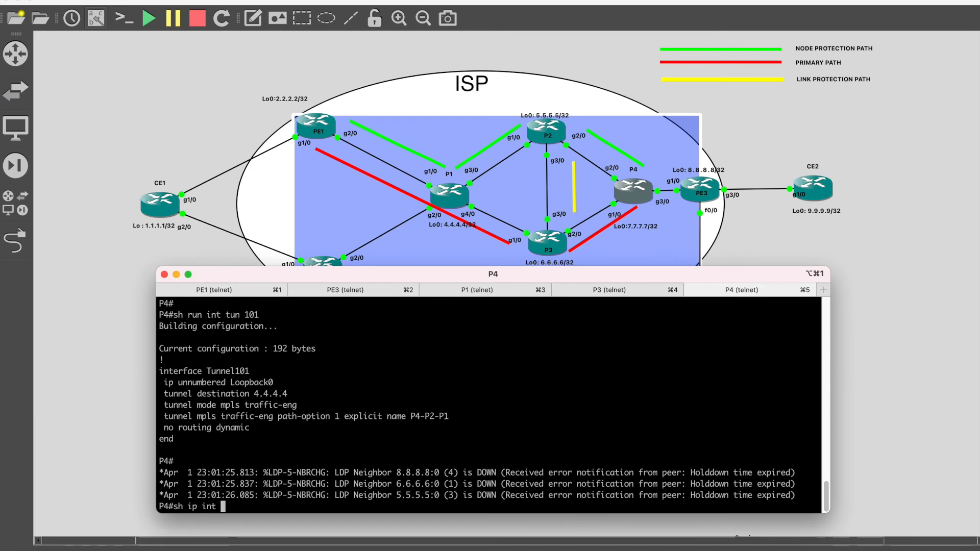
text(bri | ex una)
key(Return)
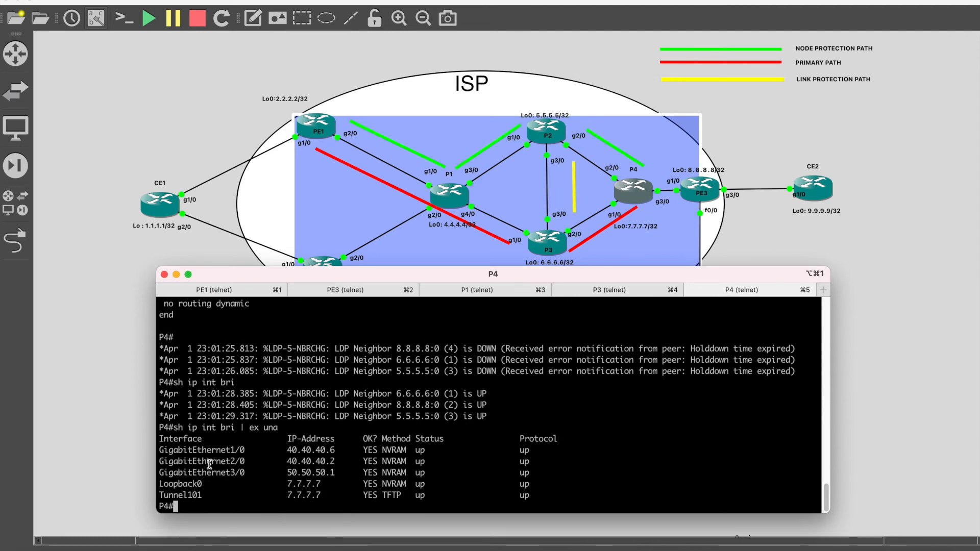
double_click(304, 483)
Highlight the Tunnel101 destination on P1 for comparison, and return to the P4 console with some empty prompt lines
click(621, 287)
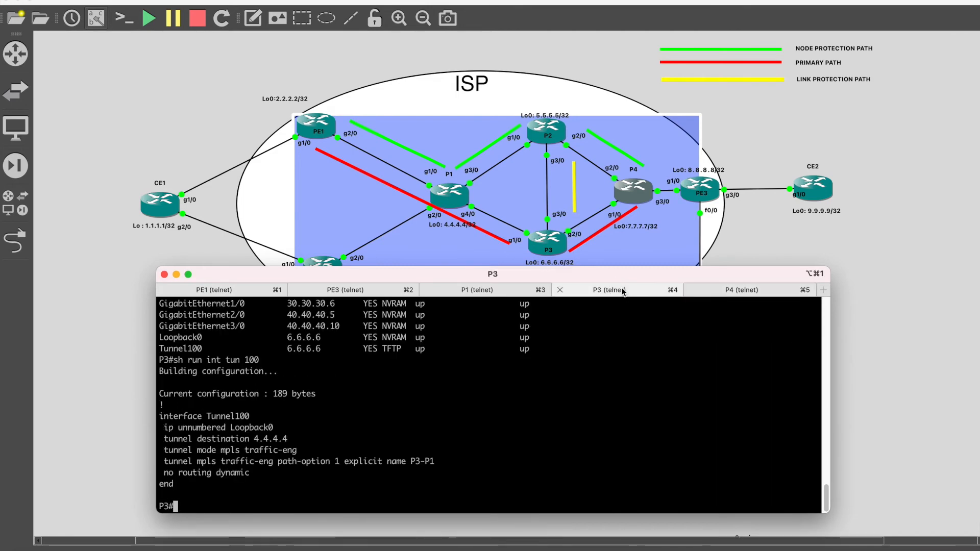
click(482, 289)
double_click(269, 439)
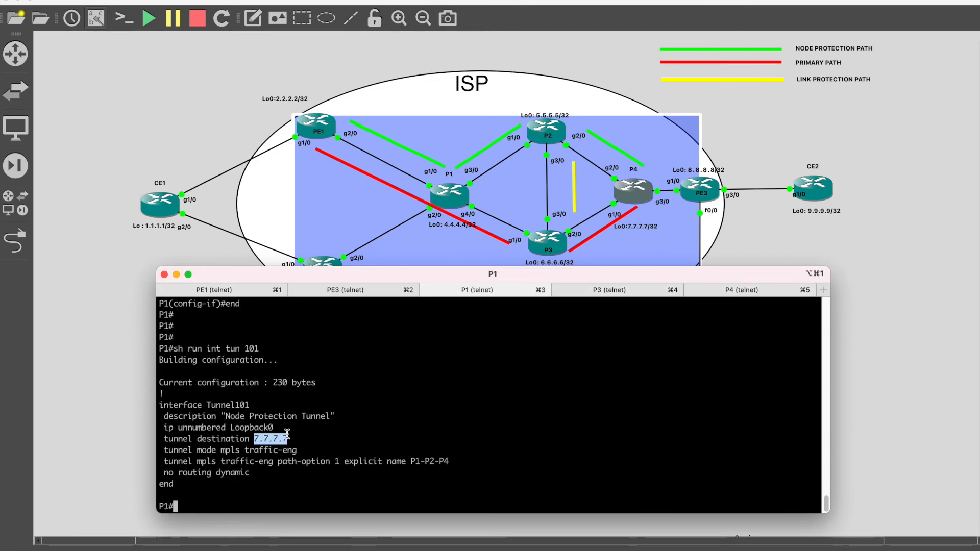
click(774, 287)
click(486, 438)
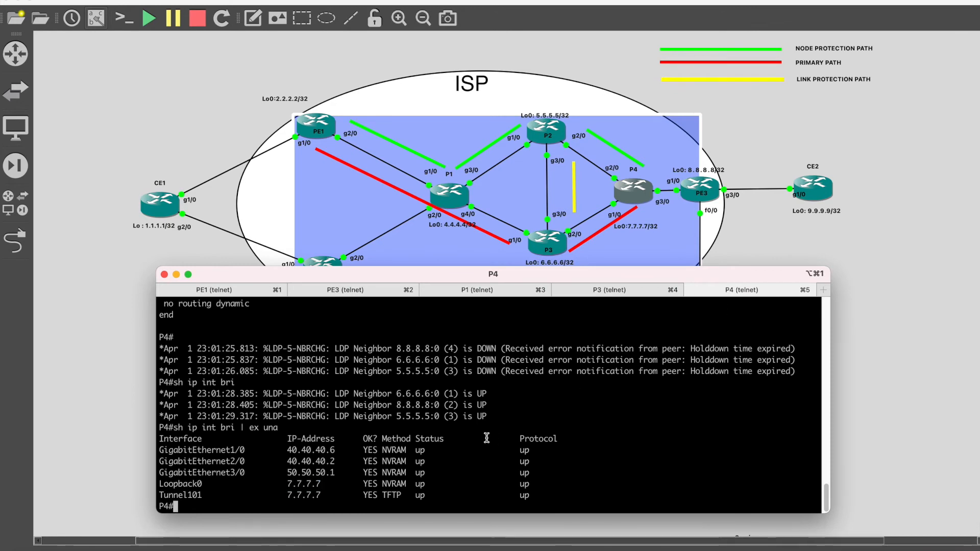
key(Return)
key(Return)
key(Return)
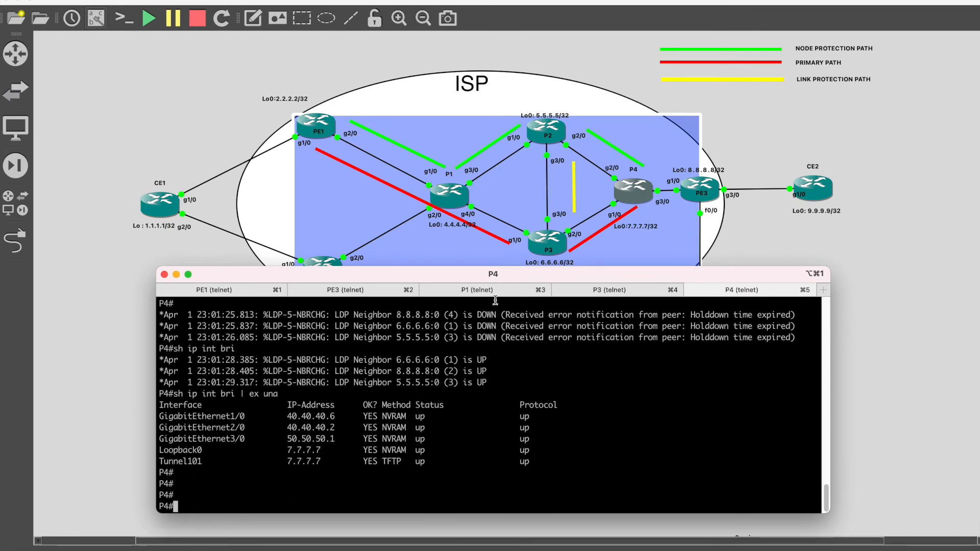
Switch to the P1 console and add four empty prompt lines below the Tunnel101 configuration
click(495, 292)
key(Return)
key(Return)
key(Return)
key(Return)
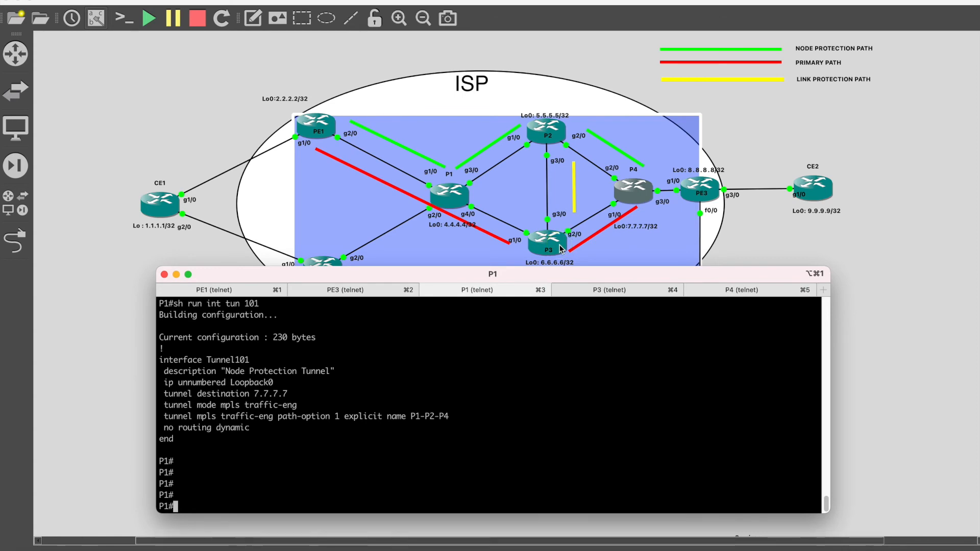
right_click(561, 248)
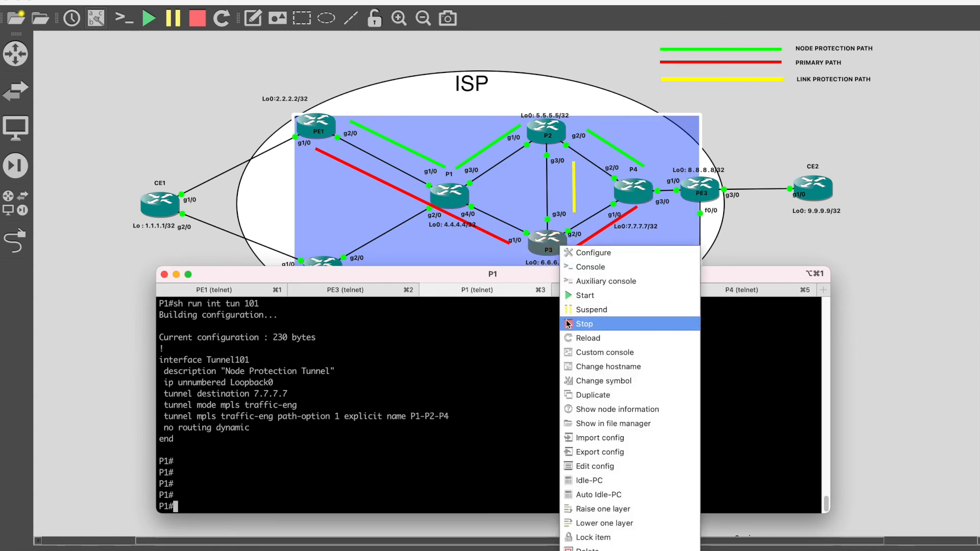
click(503, 347)
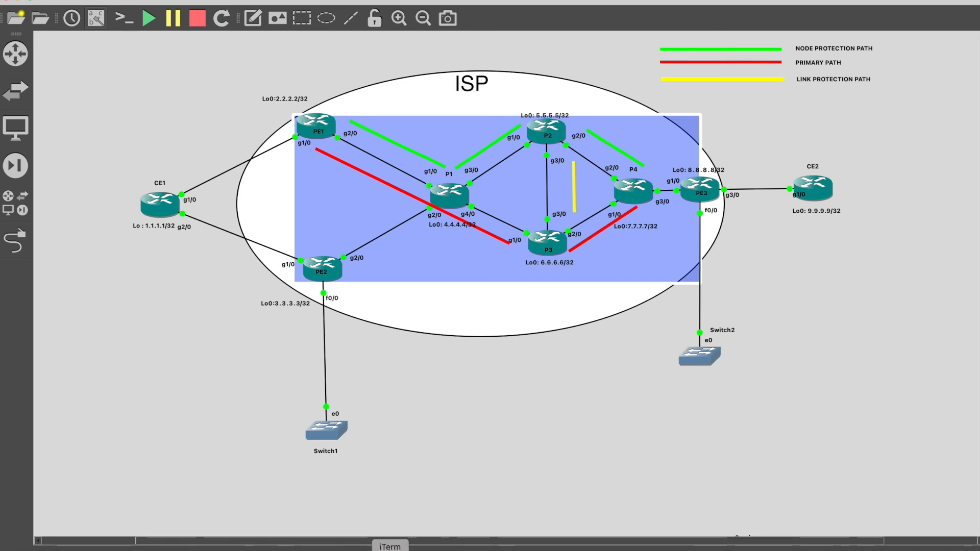
click(389, 550)
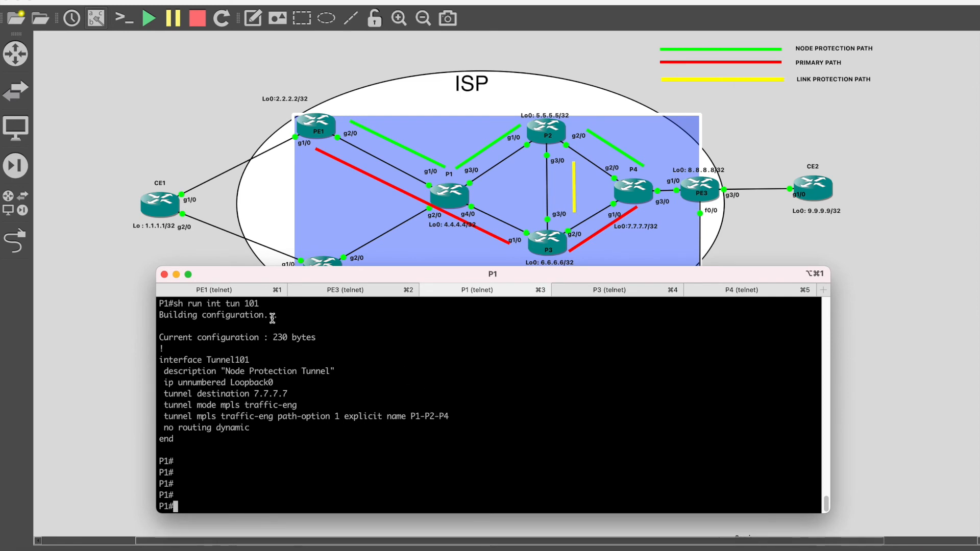
Switch to the PE1 console and add empty prompt lines below the traceroute output
click(220, 290)
key(Return)
key(Return)
key(Return)
key(Return)
text(sh)
text(ow ip)
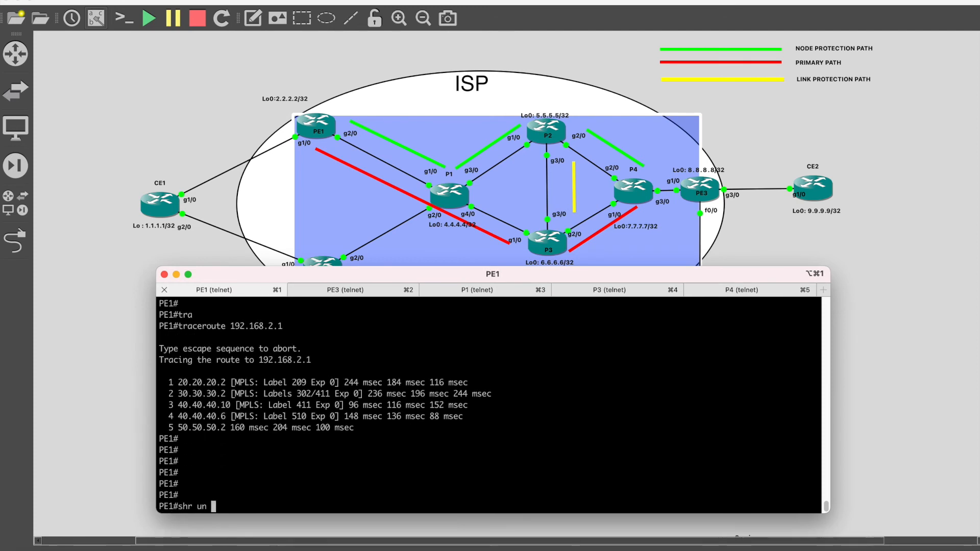
key(BackSpace)
key(BackSpace)
key(BackSpace)
key(BackSpace)
key(BackSpace)
key(BackSpace)
key(BackSpace)
Enter configuration mode on PE1 with "conf t" and open interface Tunnel 13 with "int tun 13"
text(conf t)
key(Return)
text(ig)#int)
text(tun 13)
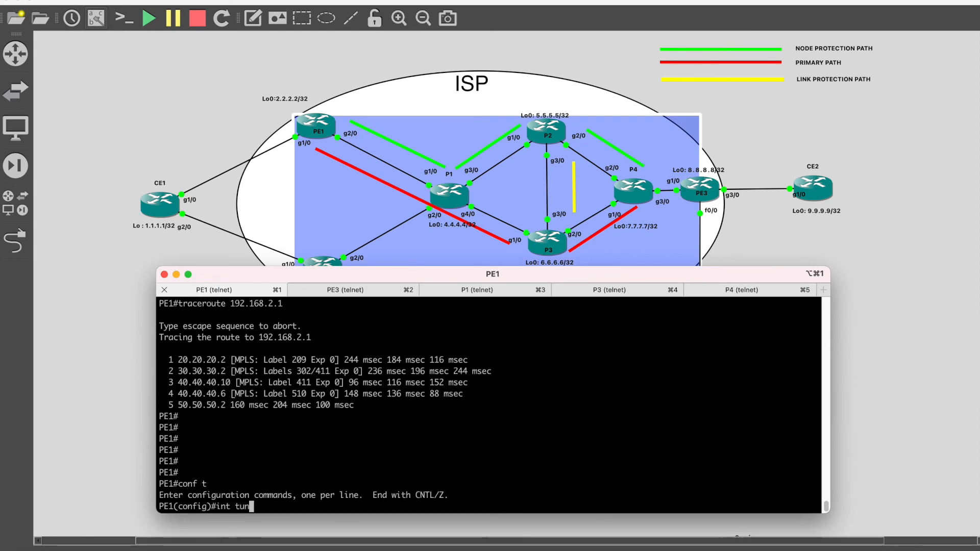
key(Return)
Show Tunnel13's running configuration from configuration mode with "do sh run int tun 13"
text(do sh run iont)
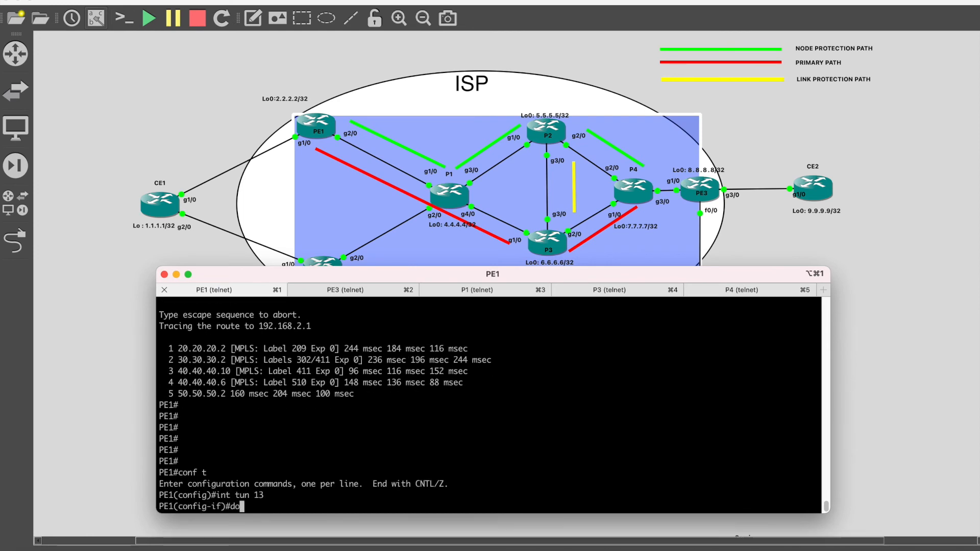
key(BackSpace)
key(BackSpace)
key(BackSpace)
key(BackSpace)
text(nt tun 13)
key(Return)
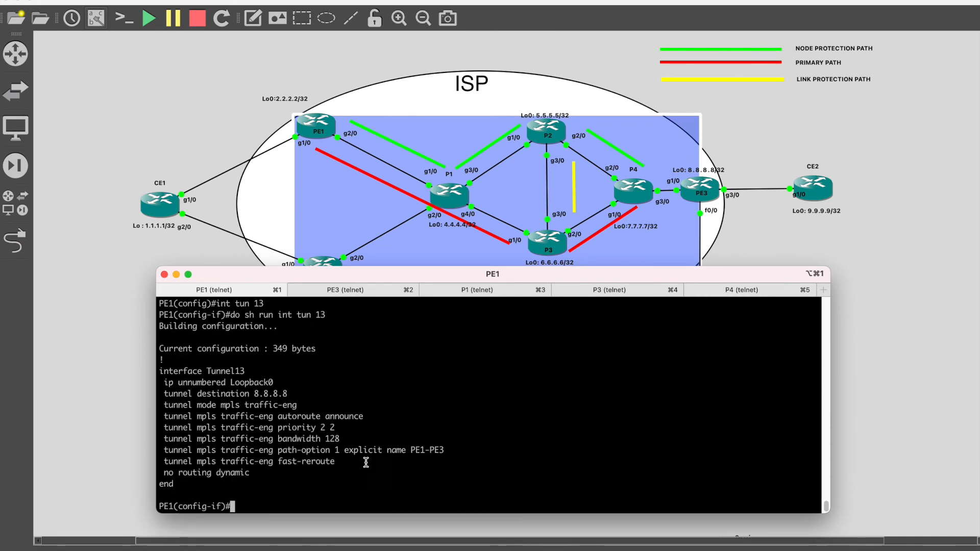
Remove the existing fast-reroute setting from Tunnel13 with "no tunnel mpls traffic-eng fast-reroute"
drag(341, 462, 163, 462)
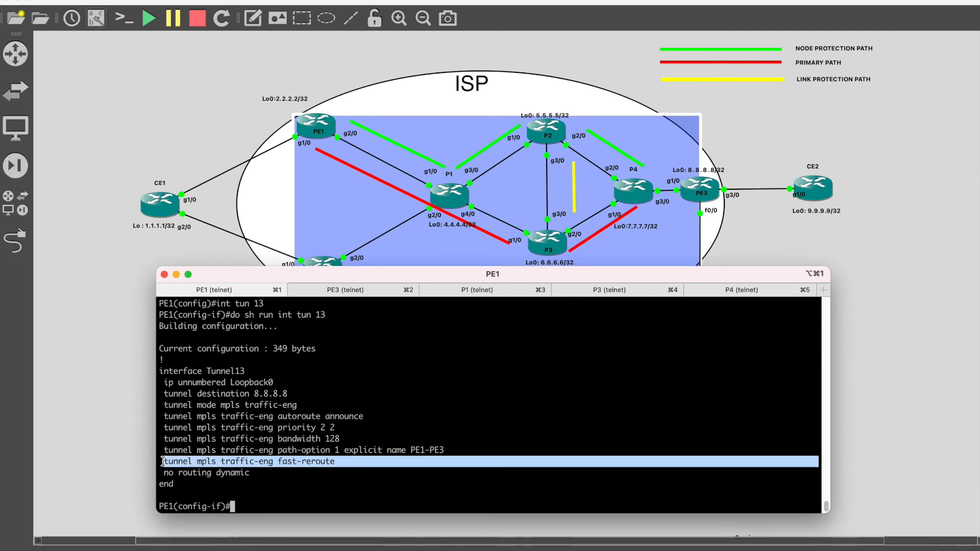
text(no)
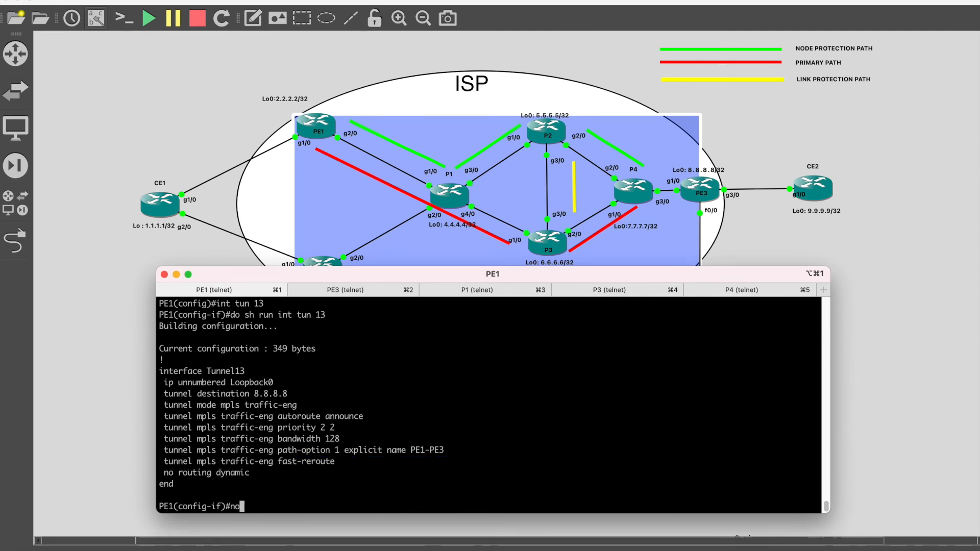
text( tunnel mpls traffic-eng fast-reroute)
key(Return)
key(Return)
key(Return)
key(Return)
Enable node protection on Tunnel13 with "tunnel mpls traffic-eng fast-reroute node-protect", exit configuration mode and save with "wr"
text(tunnel mpls traffic-eng fast-reroute node-protect)
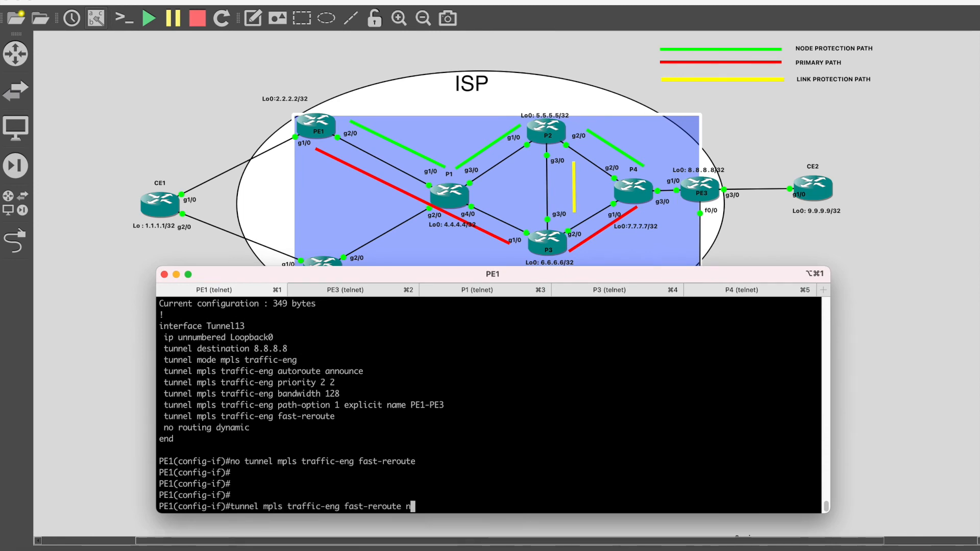
key(Tab)
key(Return)
text(end)
key(Return)
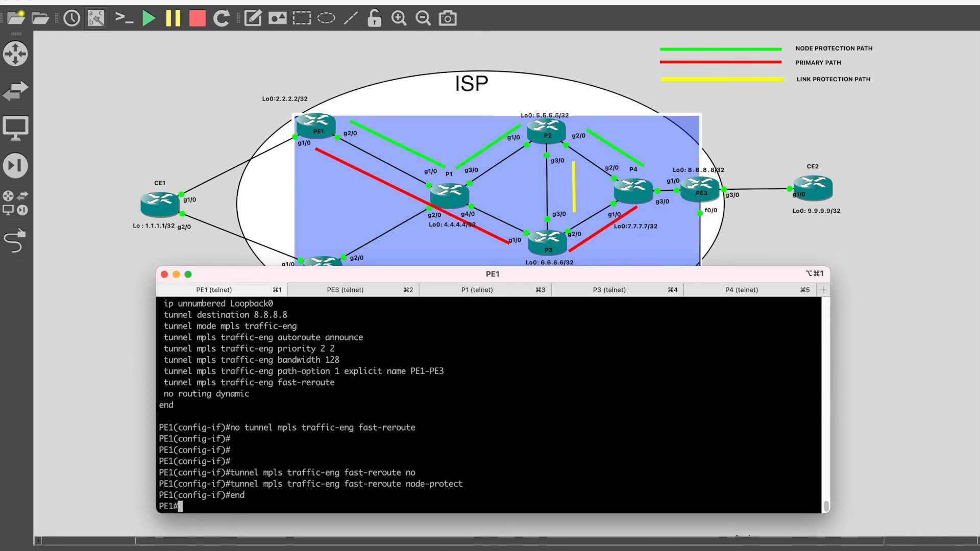
text(wr)
key(Return)
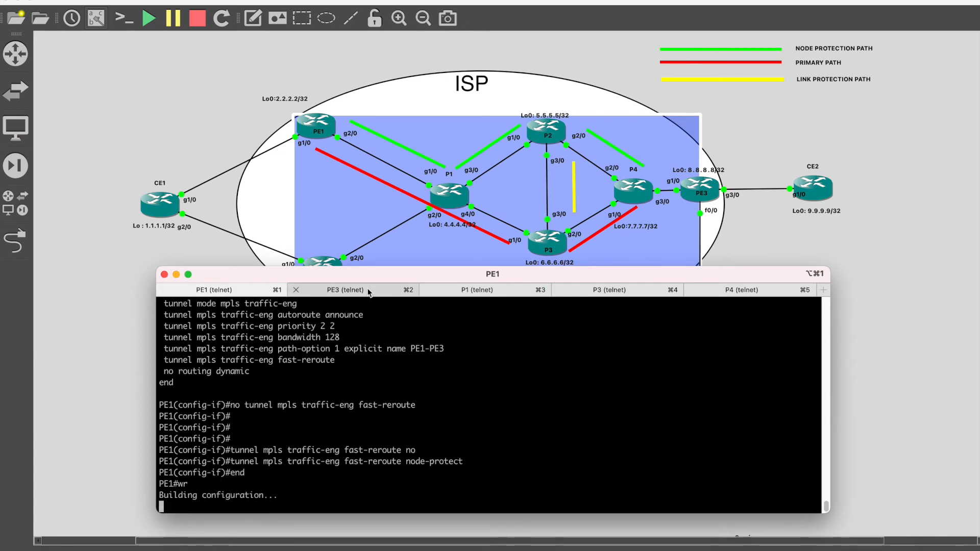
Switch to the P1 console and show the GigabitEthernet4/0 configuration with "sh run int gi 4/0"
click(494, 292)
key(Return)
key(Return)
key(Return)
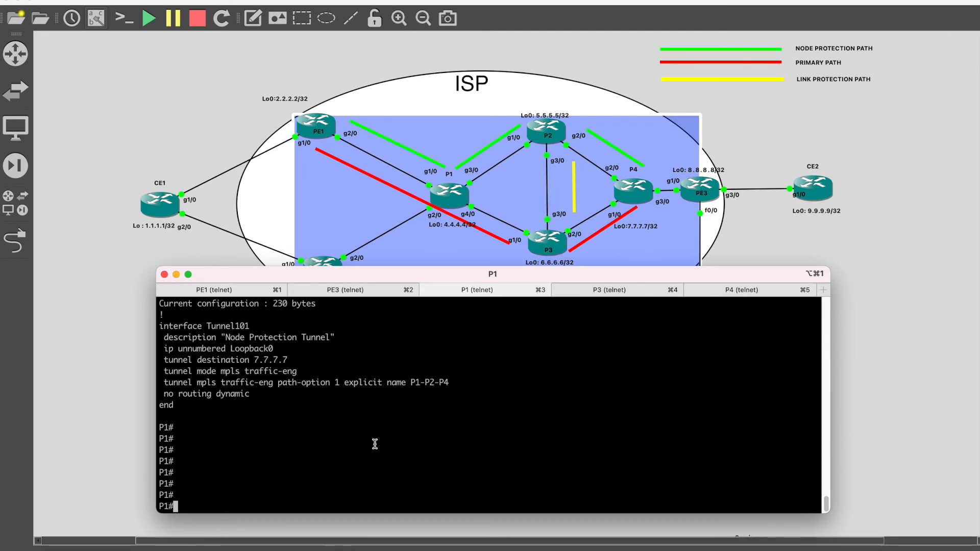
text(sh run int gi 4/0)
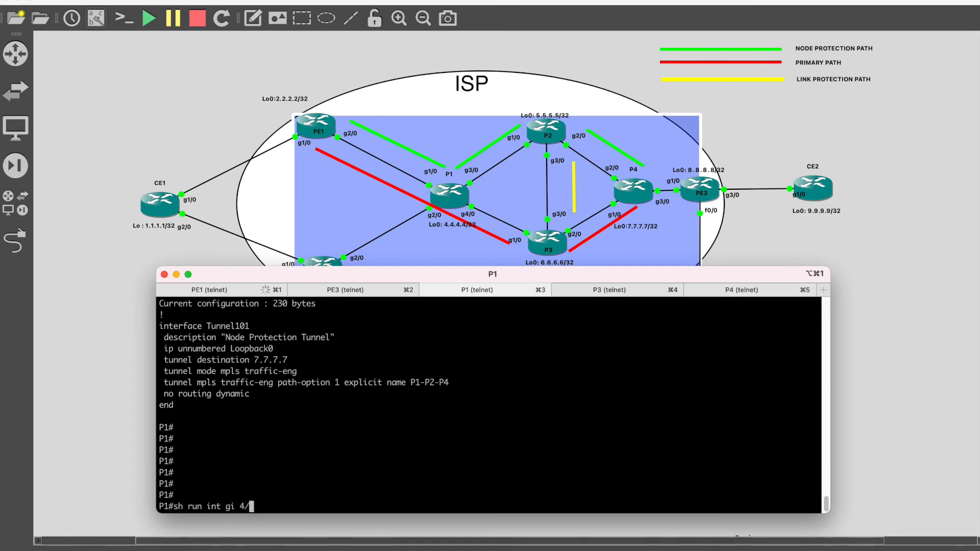
key(Return)
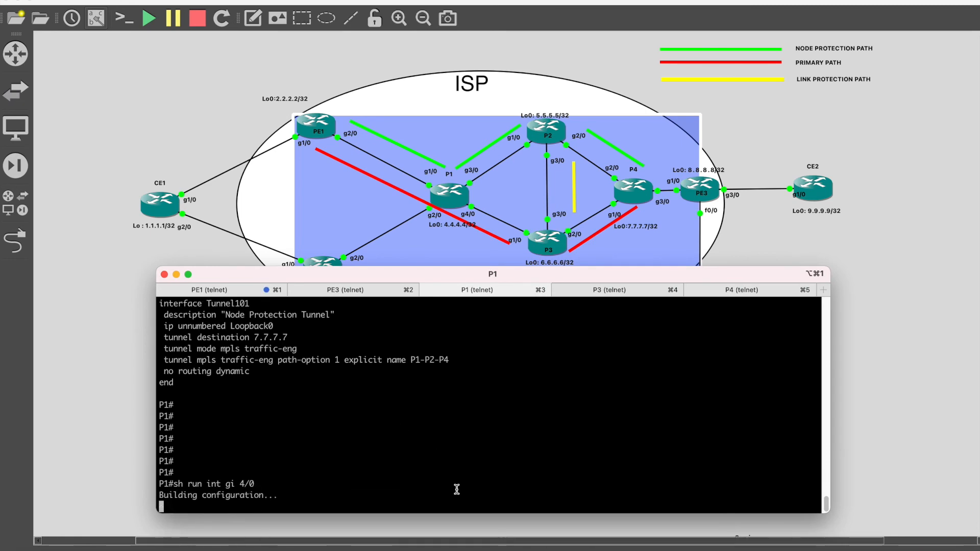
Open GigabitEthernet4/0 for configuration on P1 and remove its backup path with "no mpls traffic-eng backup-path Tunnel100"
text(conf t)
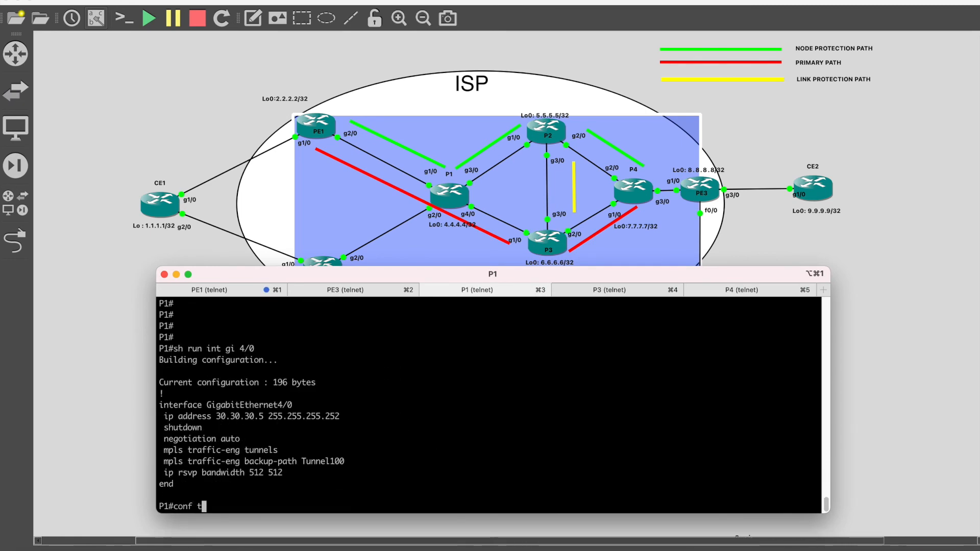
key(Return)
text(int gi 4/0)
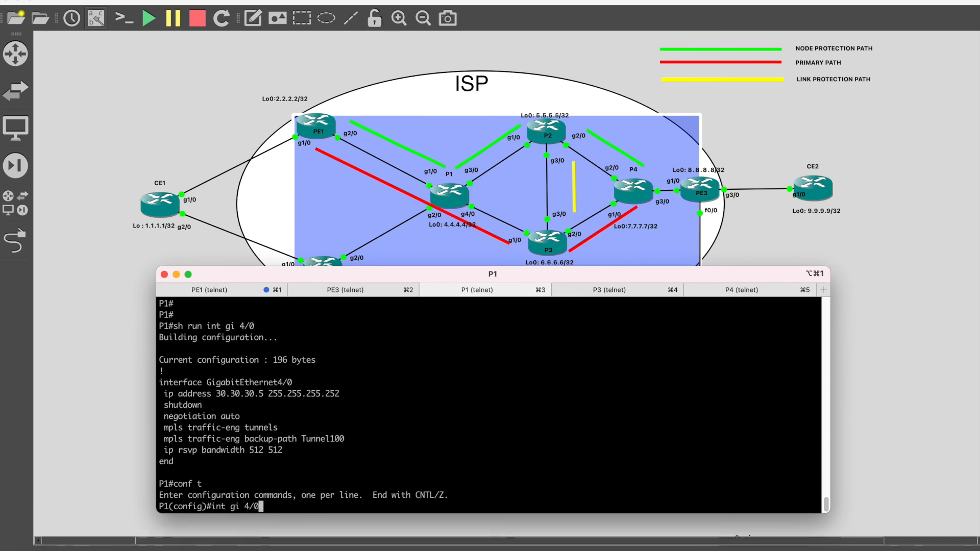
key(Return)
text(no)
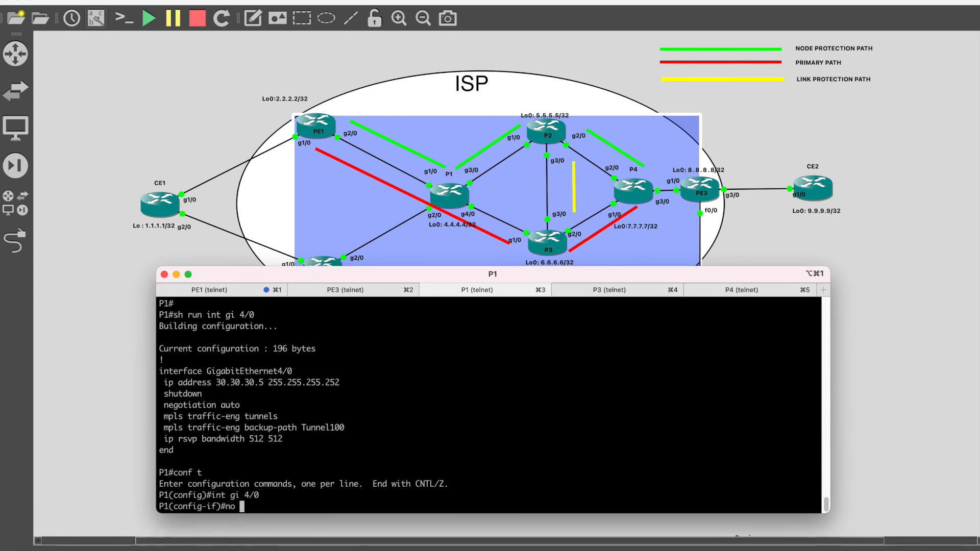
drag(345, 427, 162, 428)
text(mpls traffic-eng backup-path Tunnel100)
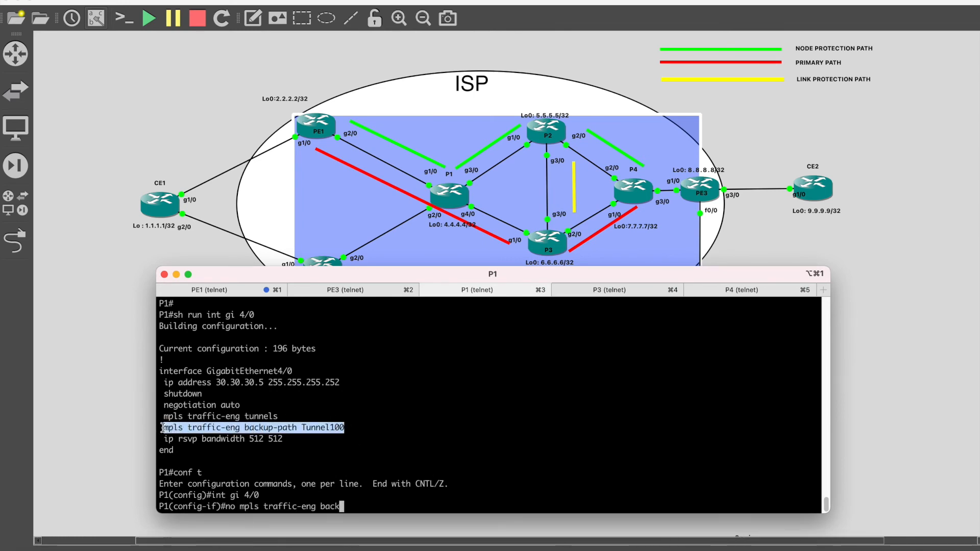
key(Return)
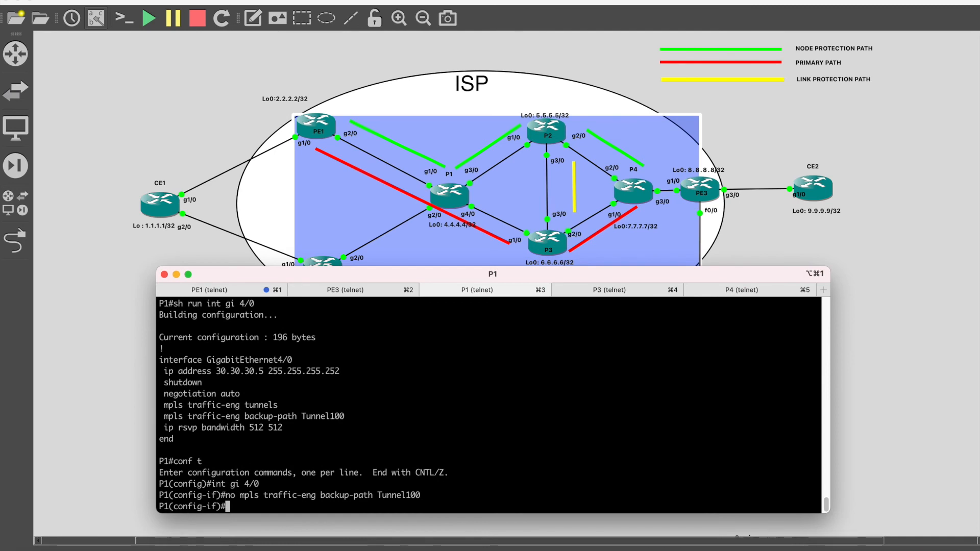
Assign Tunnel101 as the interface's backup path with "mpls traffic-eng backup-path Tunnel101" and highlight the tunnel name
text(mpls traffic-eng backup-path Tunnel100)
key(BackSpace)
text(1)
key(Return)
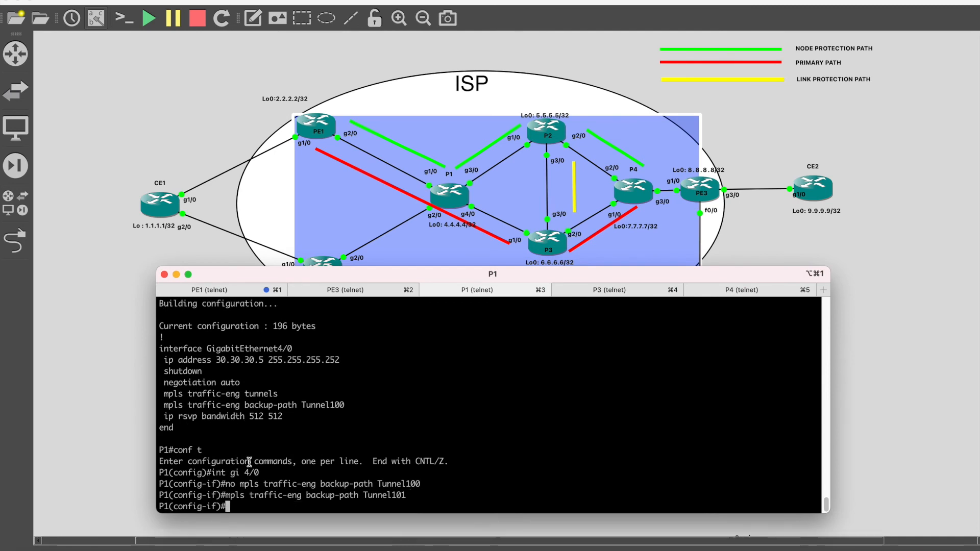
double_click(401, 493)
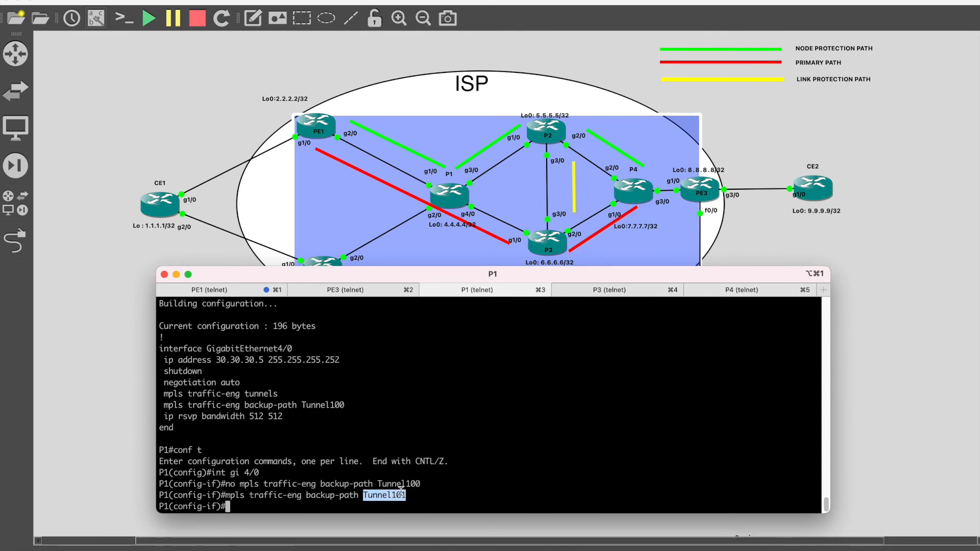
click(446, 486)
Leave interface configuration mode on P1 with "end" and save the configuration with "wr"
text(end)
key(Return)
text(w)
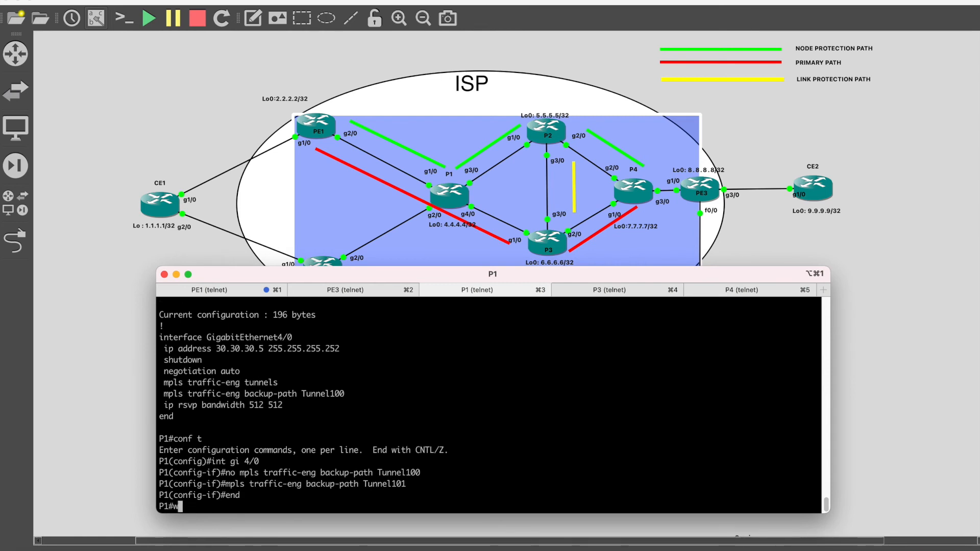
text(r)
key(Return)
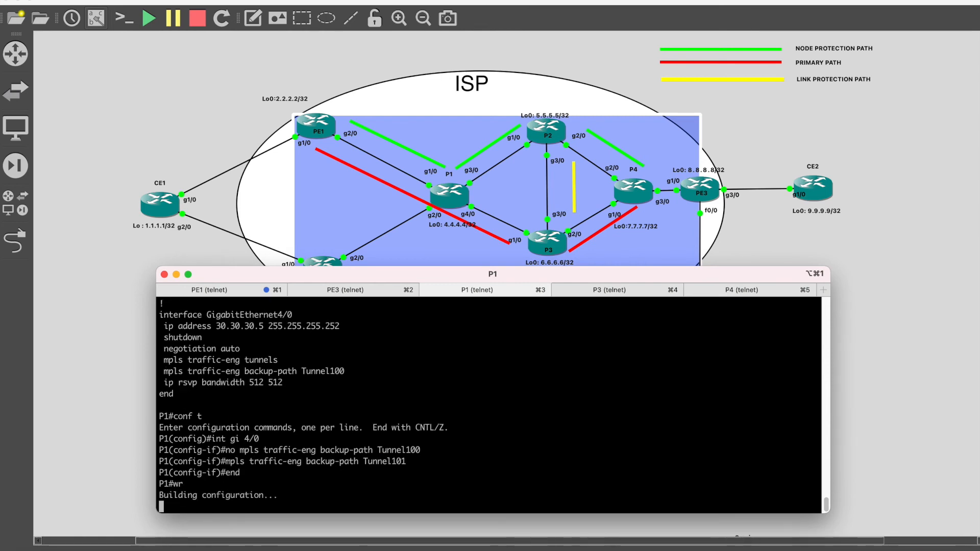
Check the status of P1's addressed interfaces with "sh ip int bri | ex una"
click(737, 290)
click(516, 290)
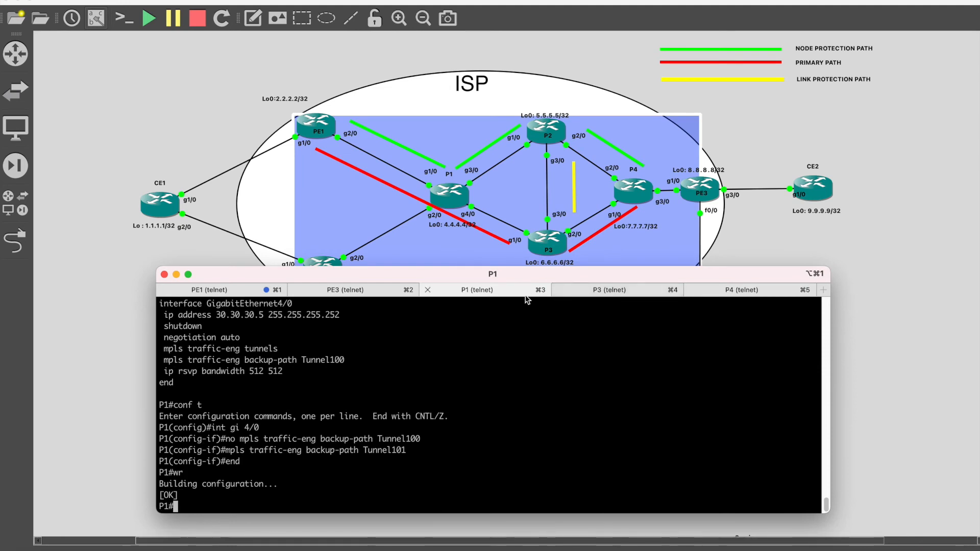
text(sh ip int bri | ex una)
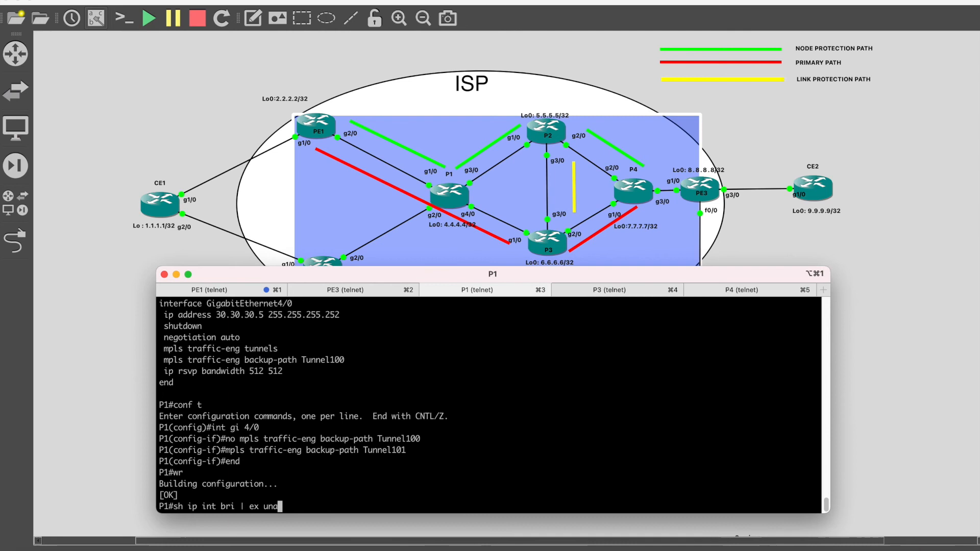
key(Return)
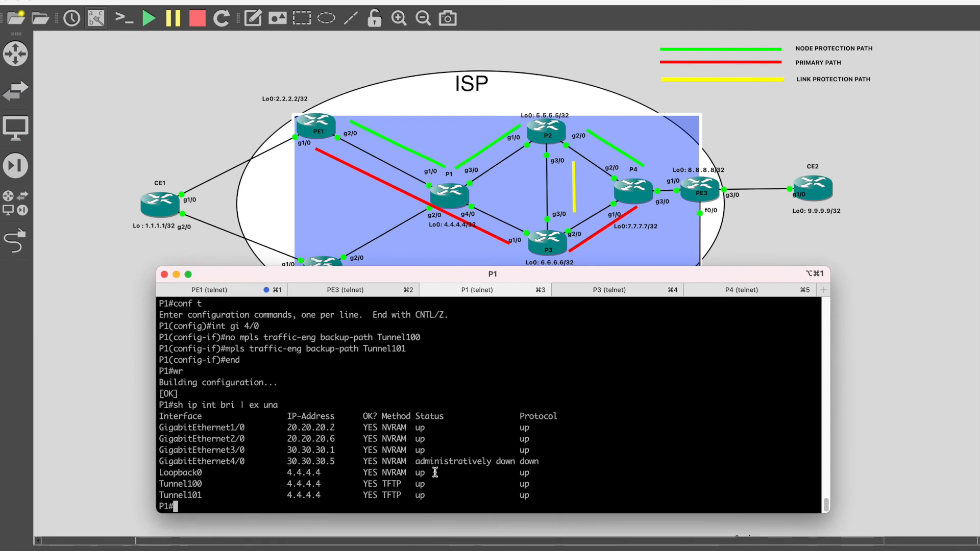
Enable GigabitEthernet4/0 on P1 with "no shutdown" and exit configuration mode
text(conf t)
key(Return)
text(int )
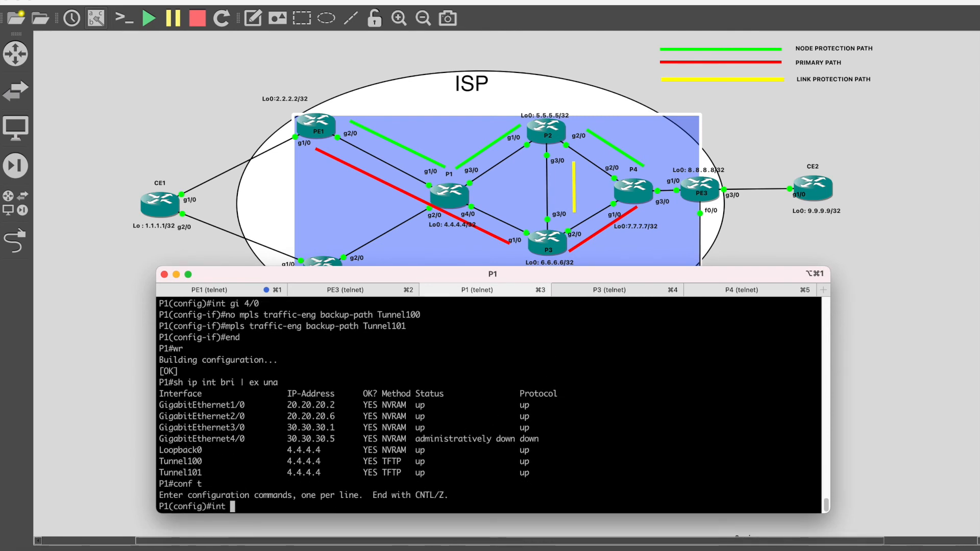
text(gi 4/0)
key(Return)
text(no shu)
key(Tab)
key(Return)
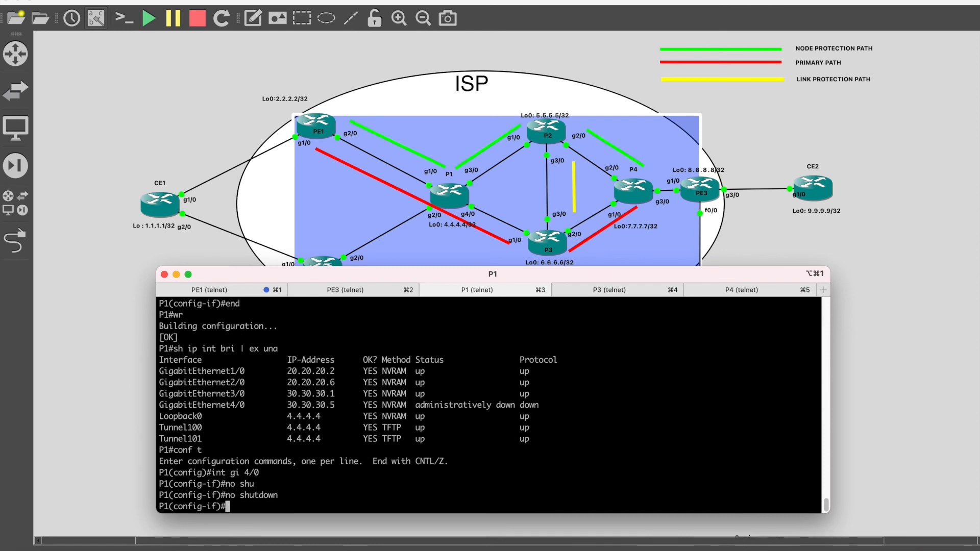
text(end)
key(Return)
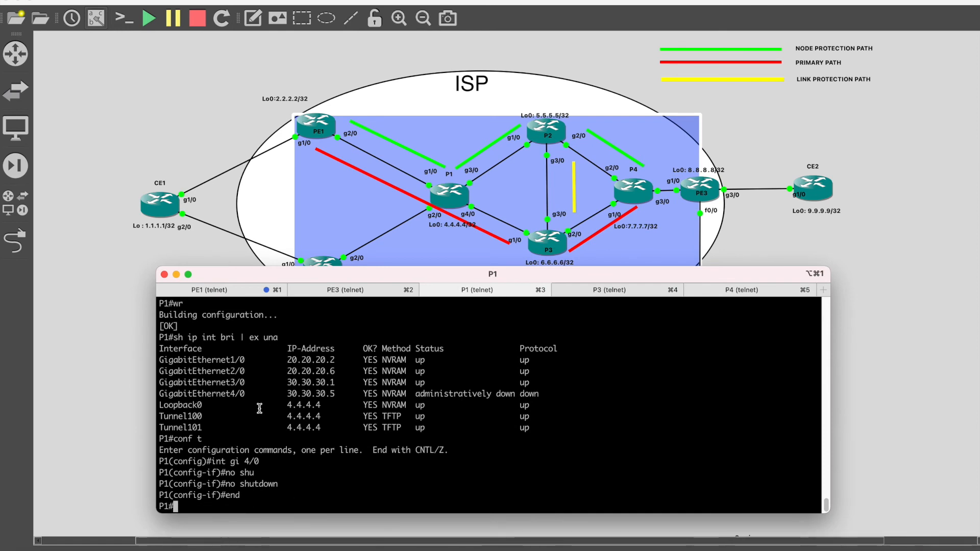
Switch to the PE1 console and trace the path with "traceroute 192.168.2.1"
click(236, 296)
key(Return)
key(Return)
key(Return)
text(traceroute 192.168.2.1)
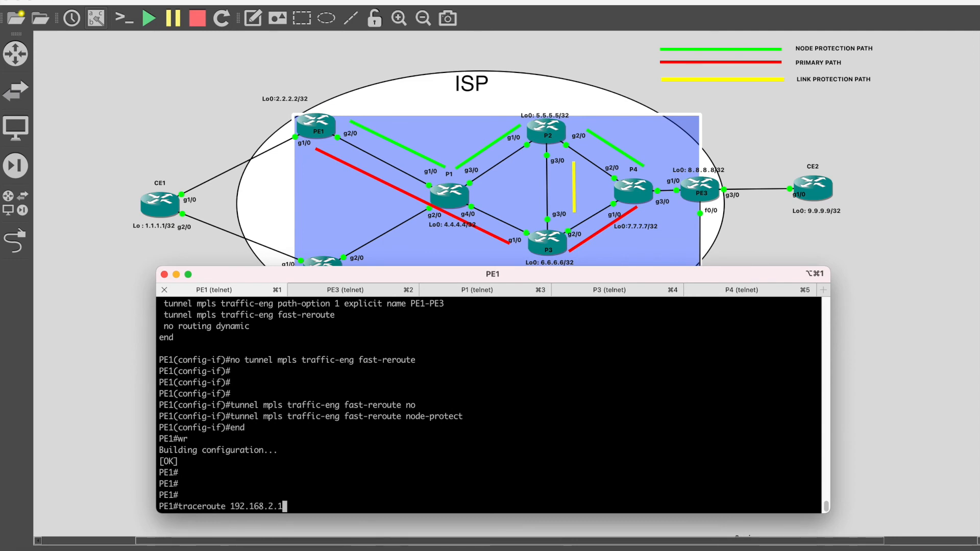
key(Return)
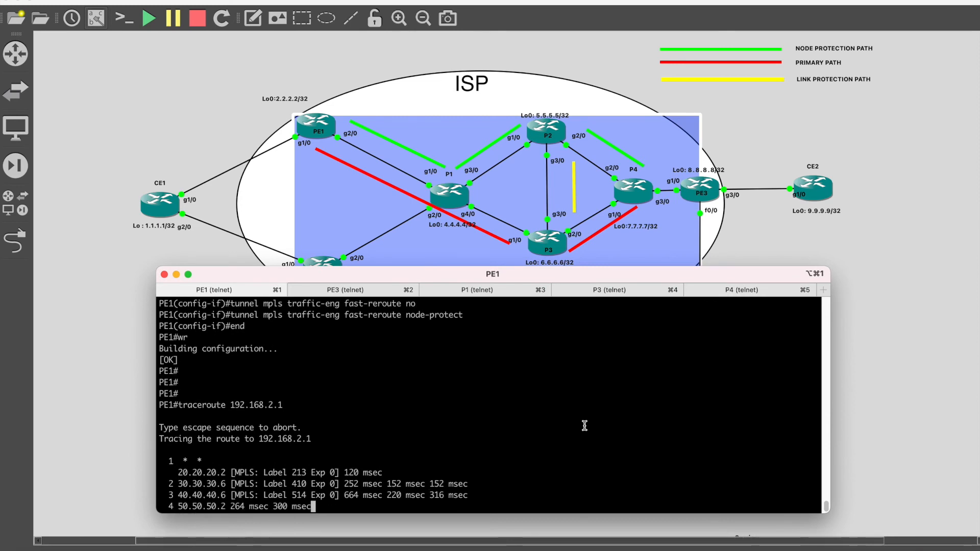
Run the traceroute to 192.168.2.1 on PE1 a second time and highlight its output and the second hop
key(Return)
key(Return)
key(Return)
key(Up)
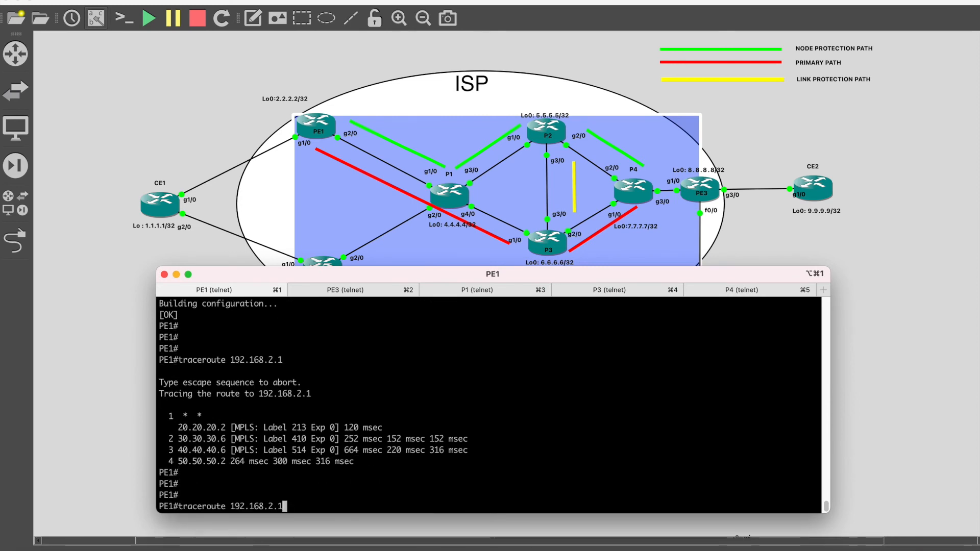
key(Return)
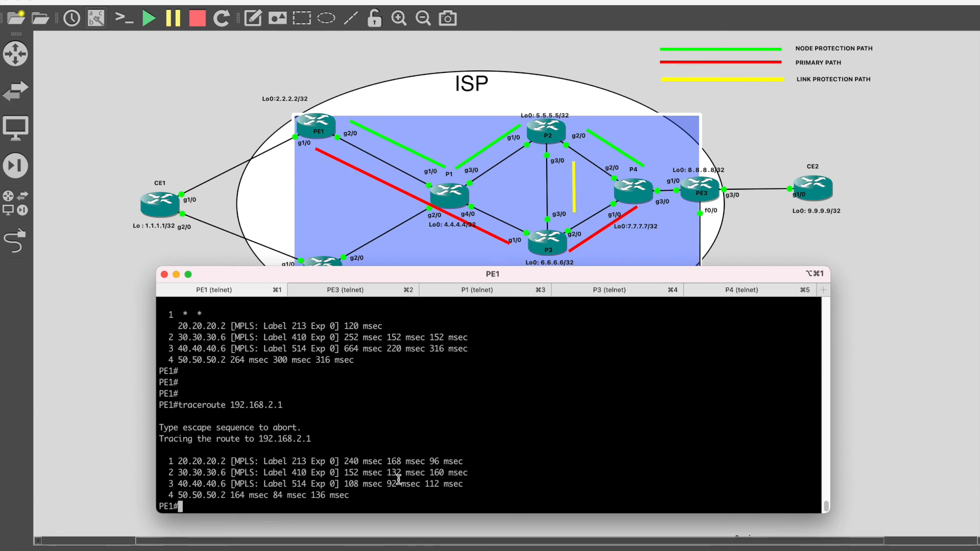
drag(363, 495, 156, 406)
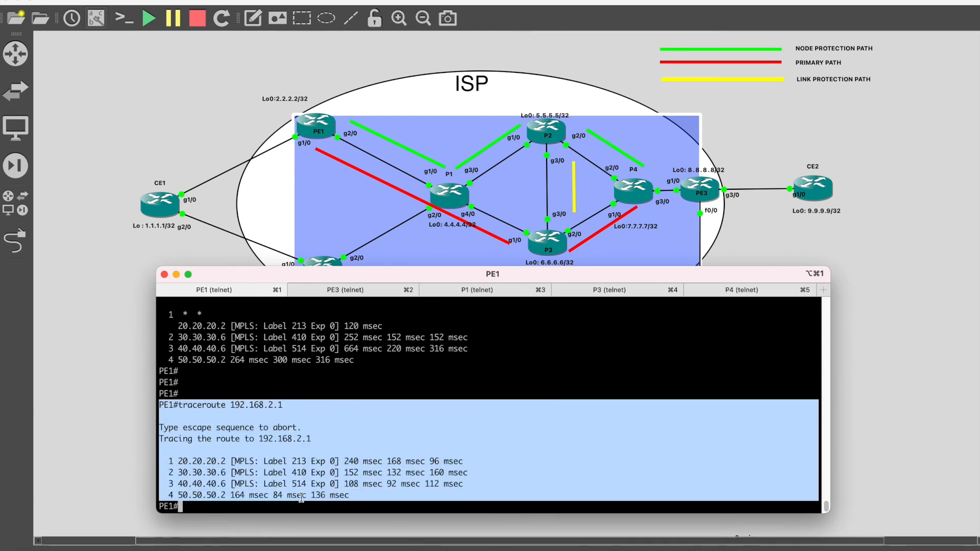
click(305, 470)
triple_click(306, 470)
click(335, 474)
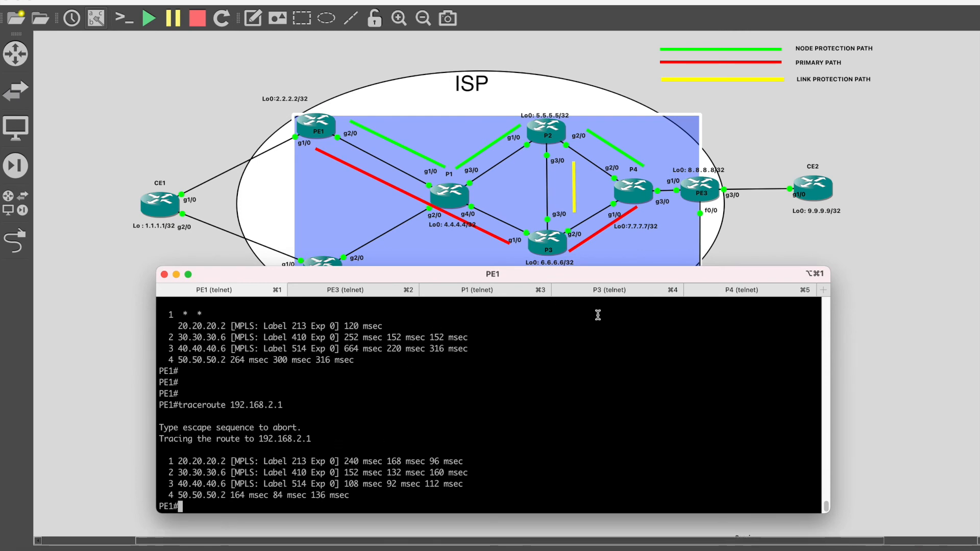
Switch to the P1 console and shut down interface GigabitEthernet4/0 with "shutdown" to simulate a failure on the primary path
click(472, 296)
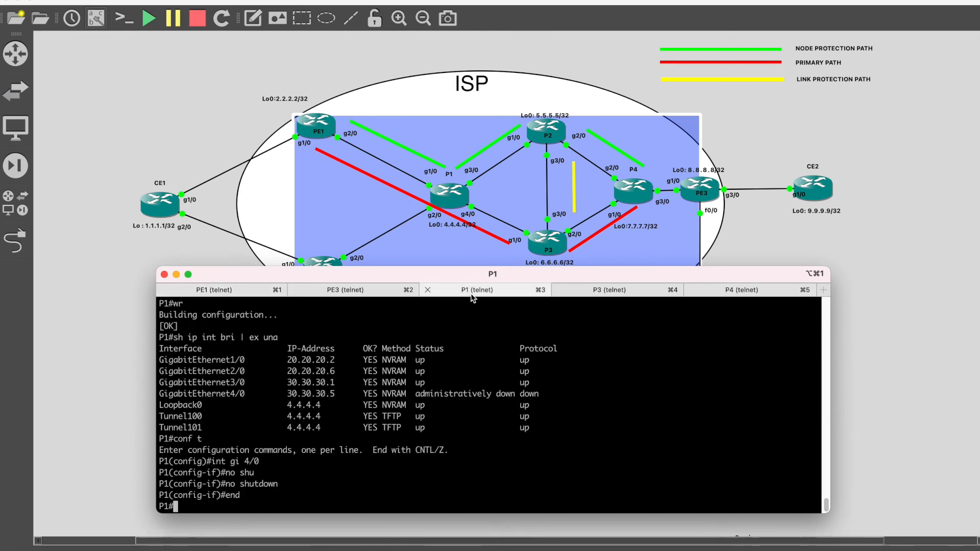
key(Return)
key(Return)
key(Return)
text(conf t)
key(Return)
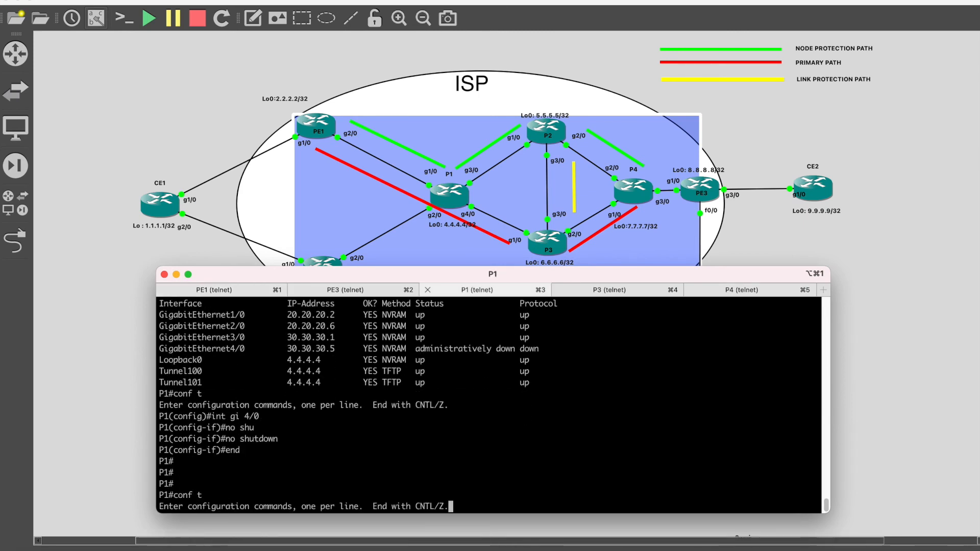
text(in)
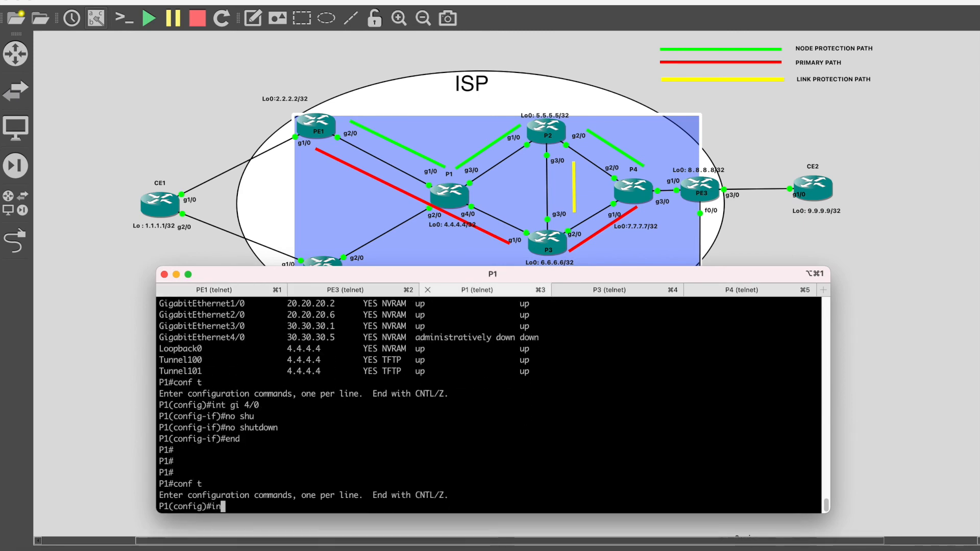
text(t gi 4/0)
key(Return)
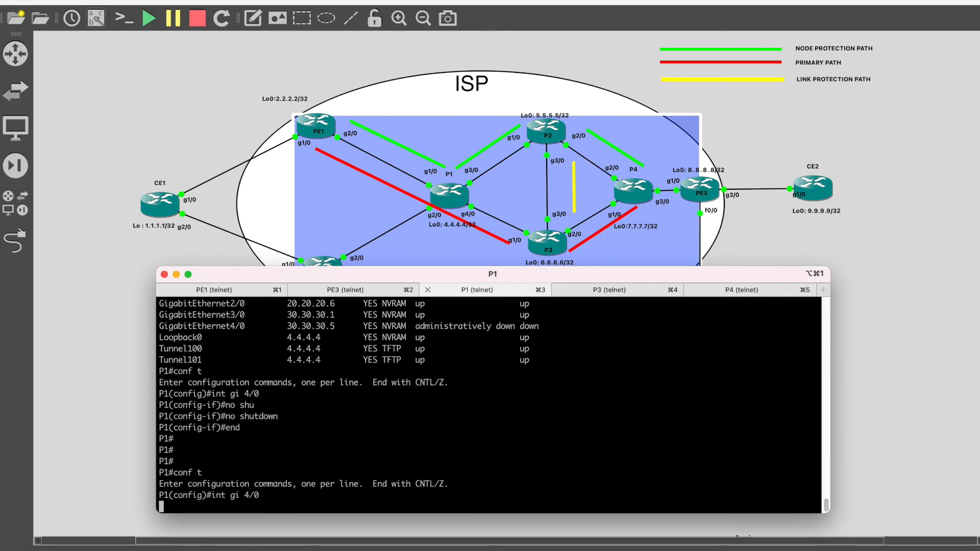
text(shu)
key(Tab)
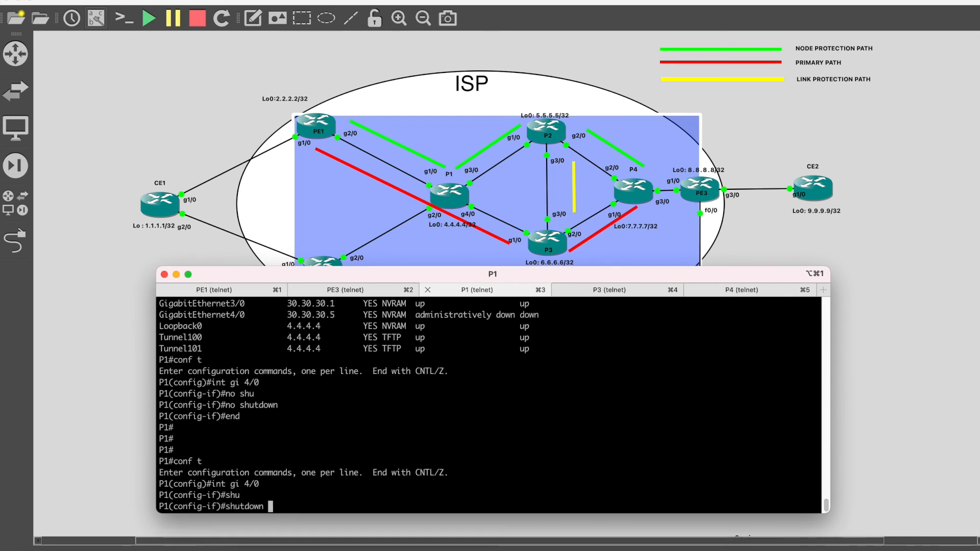
key(Return)
Return to the PE1 console and trace the path during the failure with "traceroute 192.168.2.1"
click(214, 290)
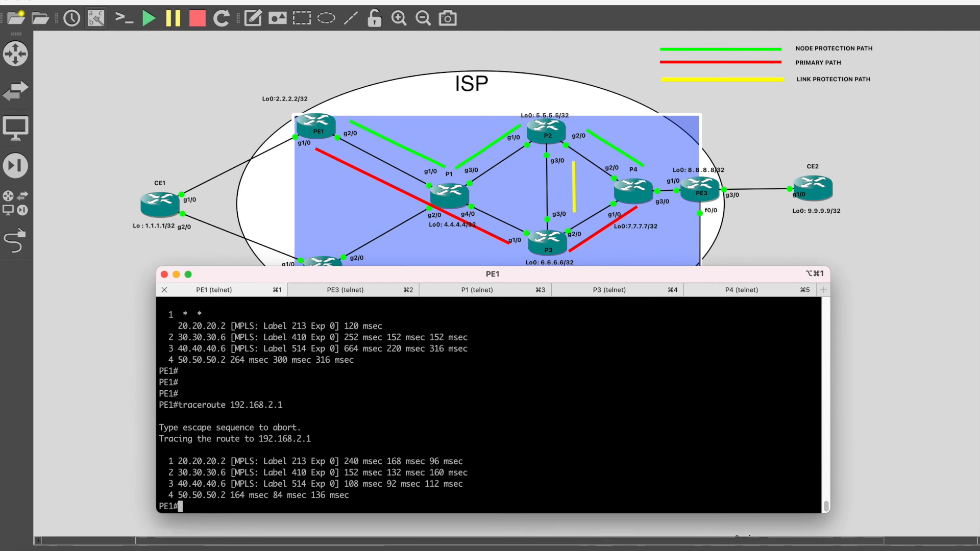
key(Return)
key(Return)
key(Return)
text(traceroute 192.168.2.1)
key(Return)
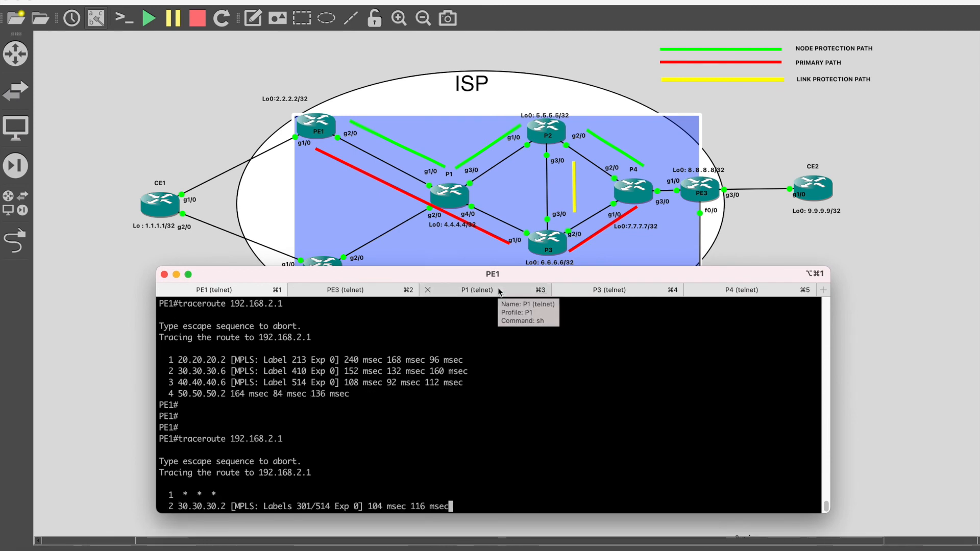
Repeat the traceroute to 192.168.2.1 on PE1 twice, highlighting the second hop in each output
key(Up)
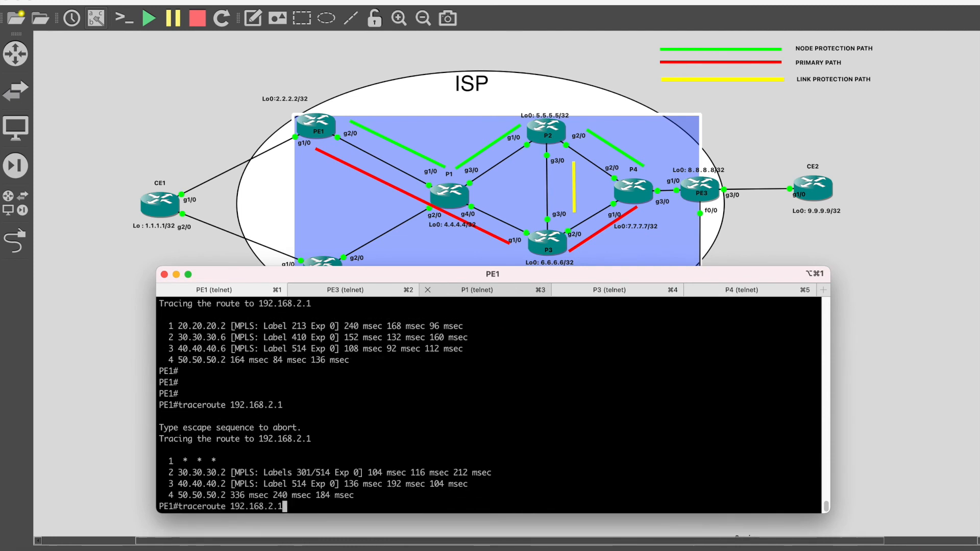
key(Return)
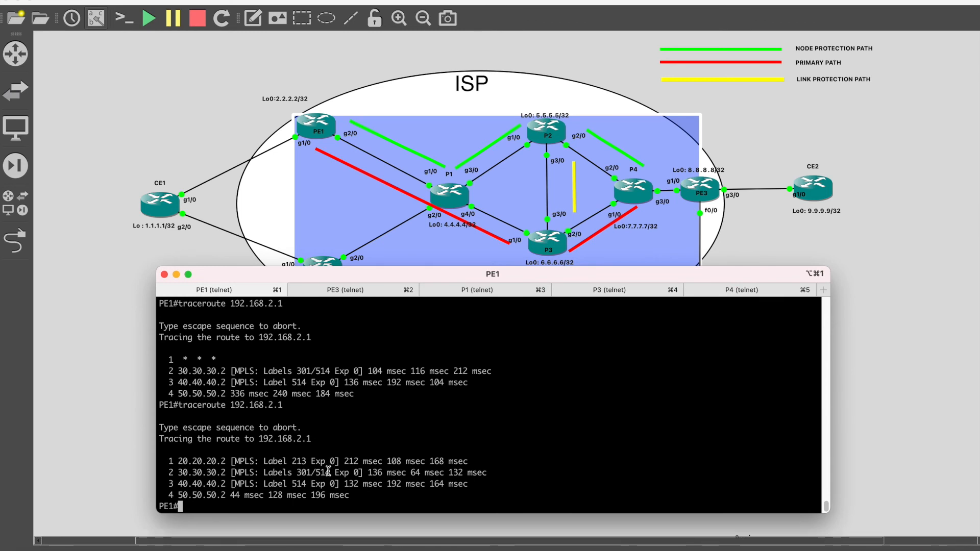
triple_click(355, 468)
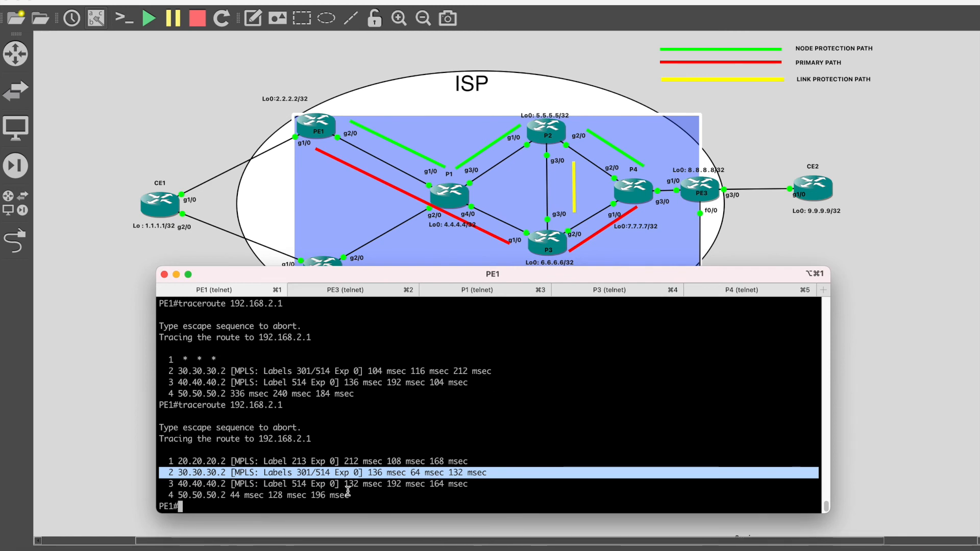
key(Up)
key(Return)
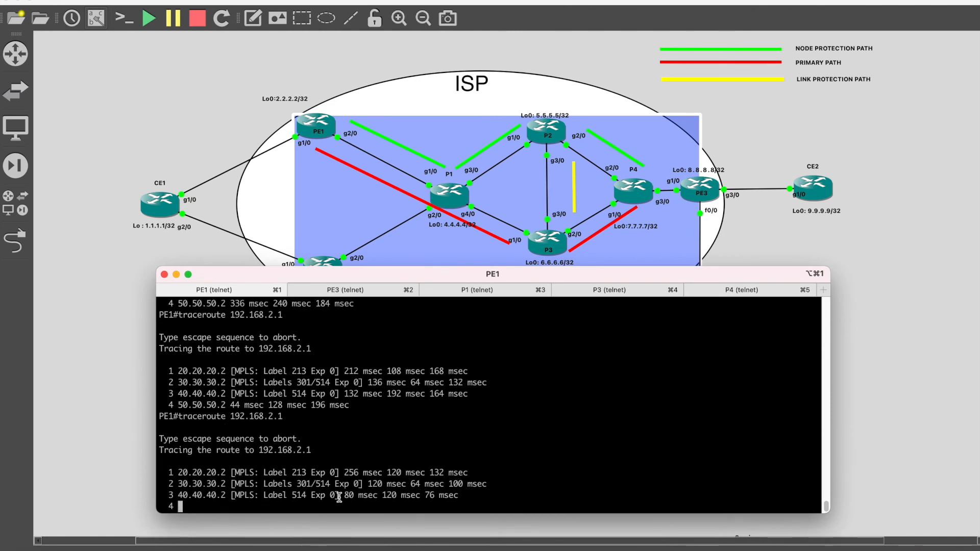
drag(333, 473, 329, 472)
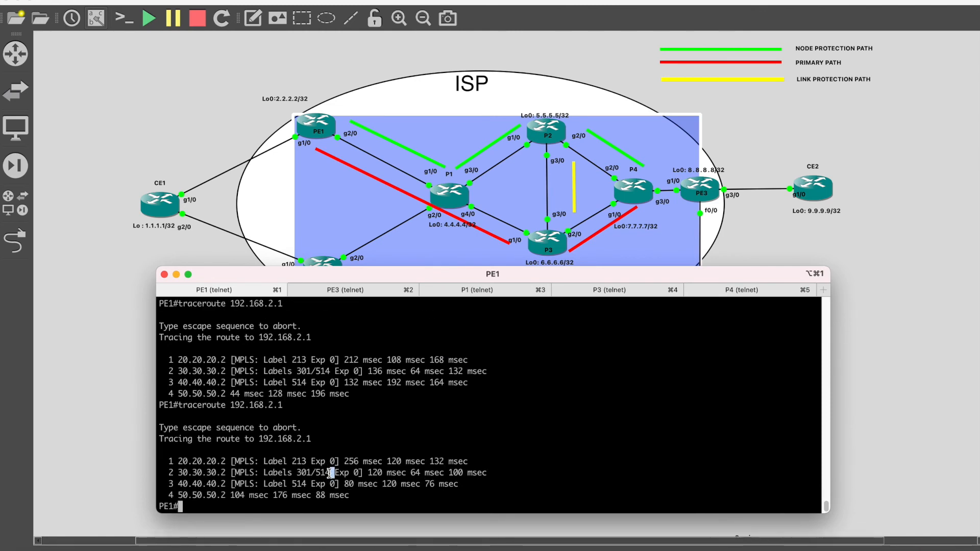
triple_click(329, 472)
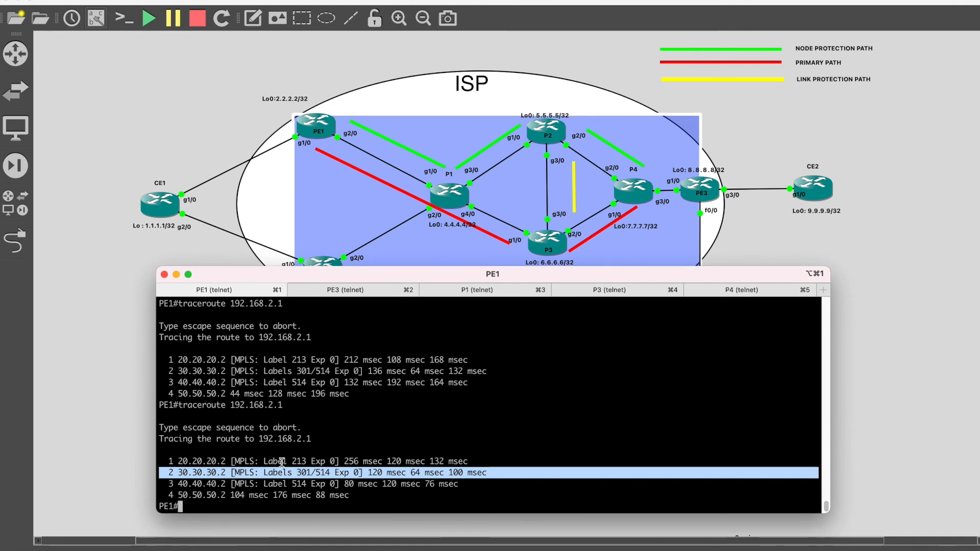
Highlight the third hop and the second hop's MPLS label pair in the latest traceroute output to compare them
double_click(220, 484)
triple_click(220, 484)
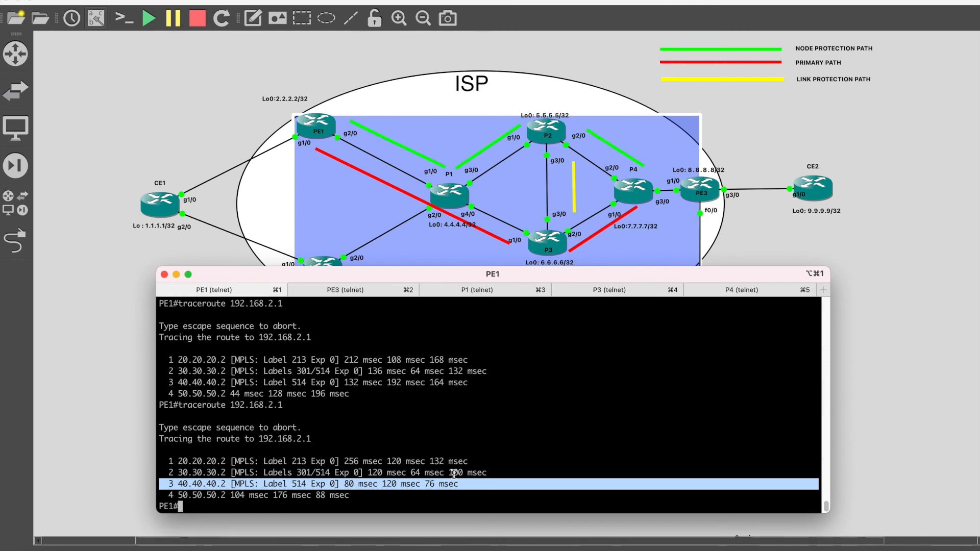
click(428, 430)
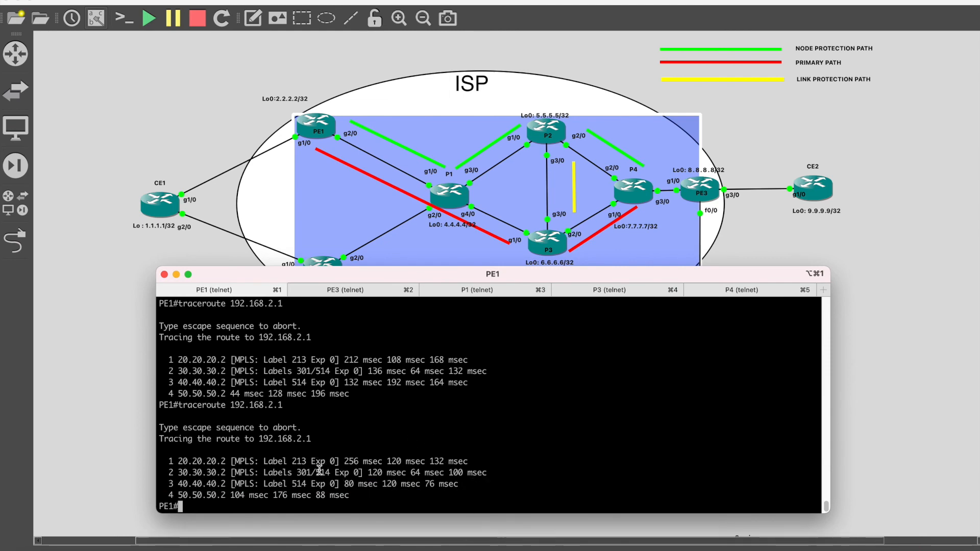
triple_click(319, 470)
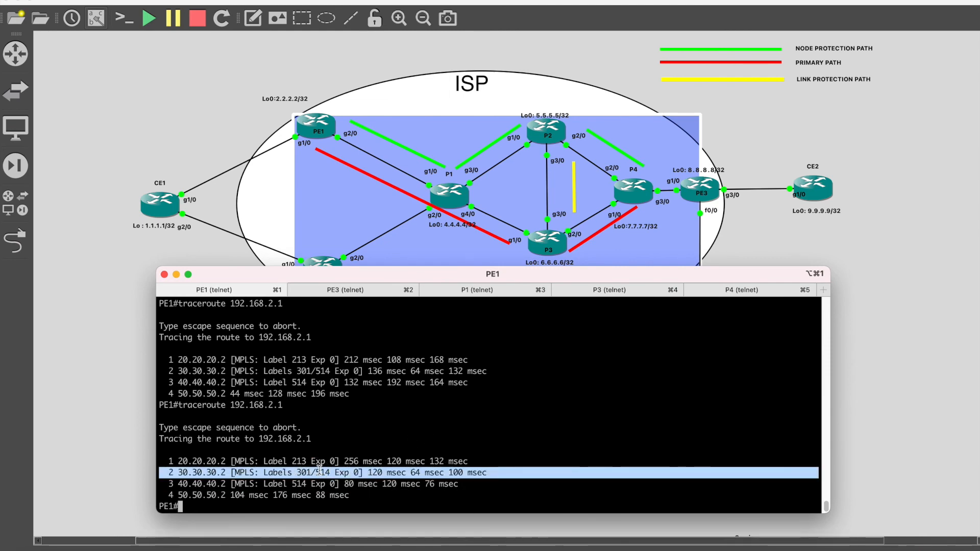
double_click(311, 483)
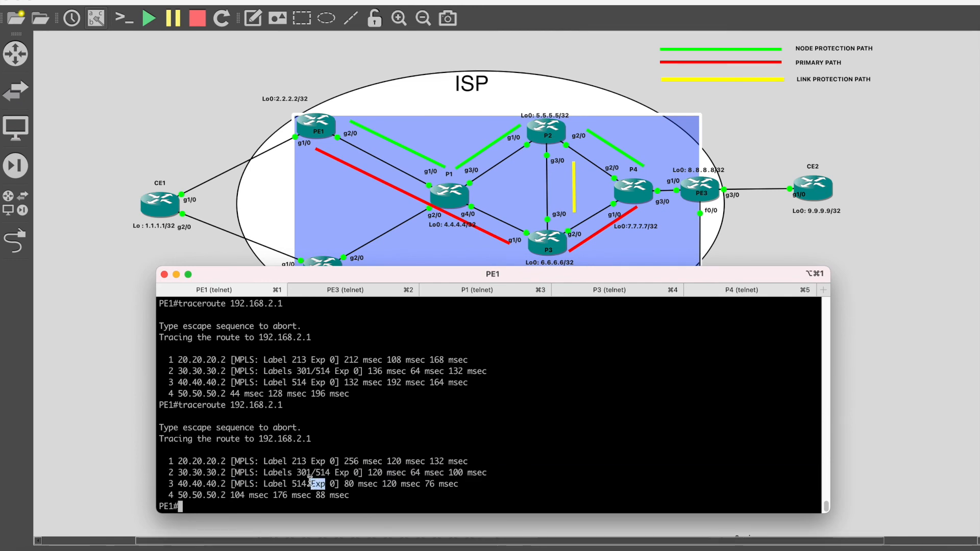
double_click(303, 472)
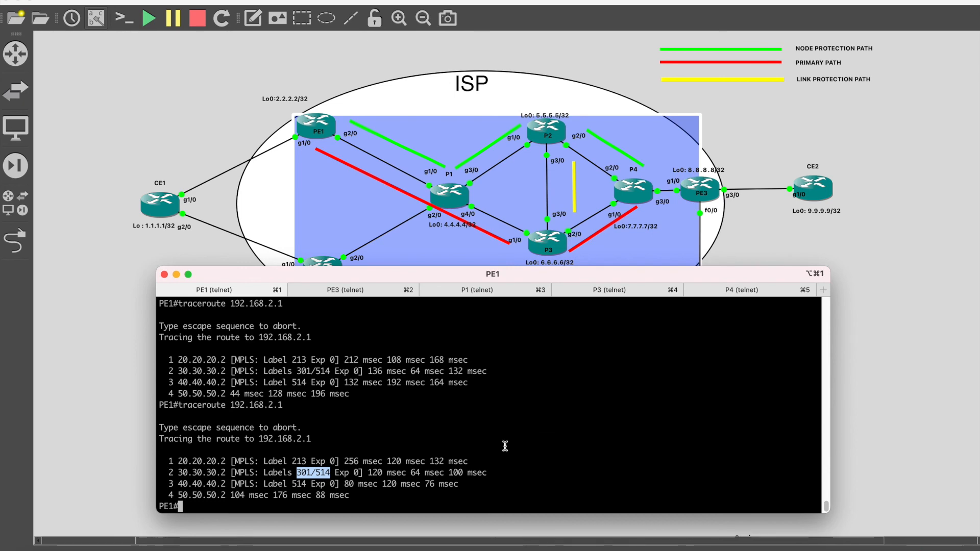
Switch to Firefox and find the MPLS TE FRR Node Protection post on the protocoholic.com blog
click(507, 549)
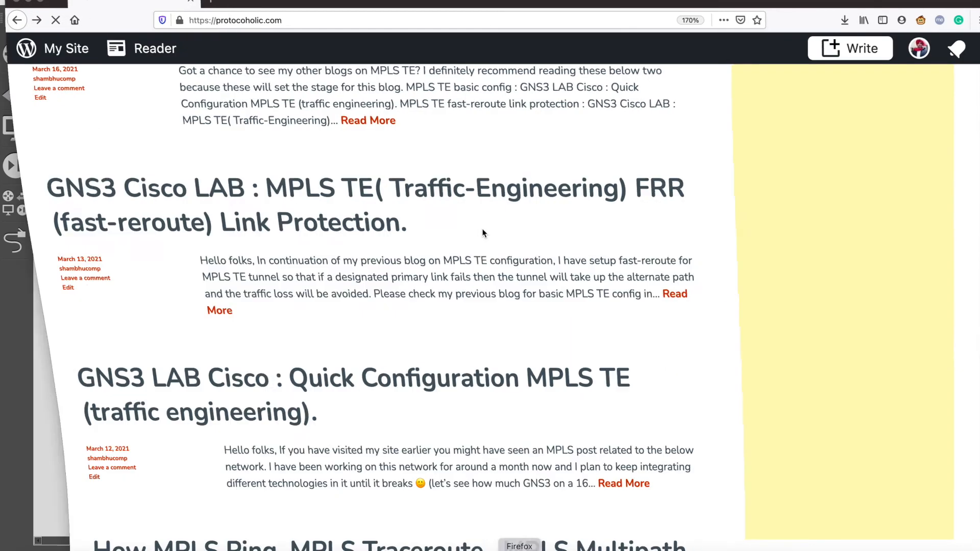
scroll(406, 170, up, 1)
scroll(407, 173, up, 2)
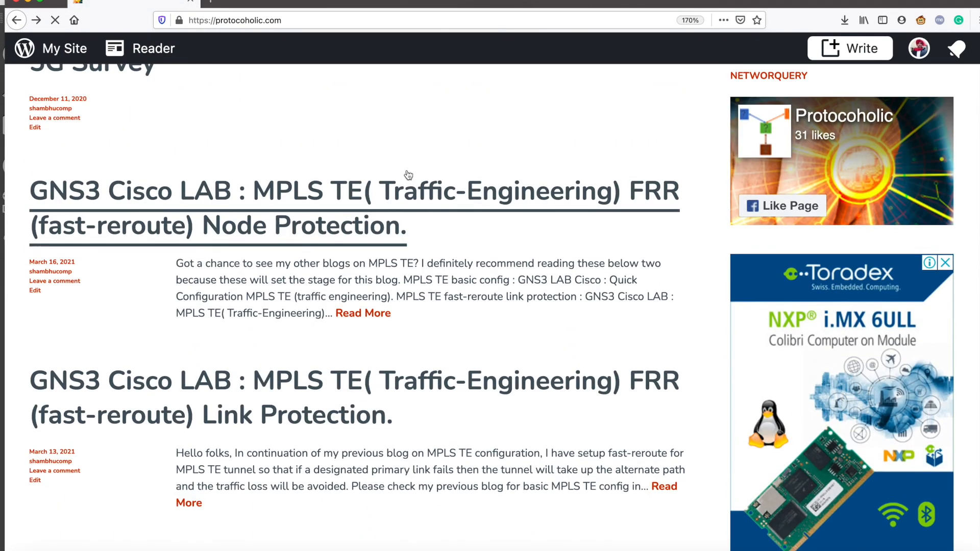
scroll(369, 217, up, 2)
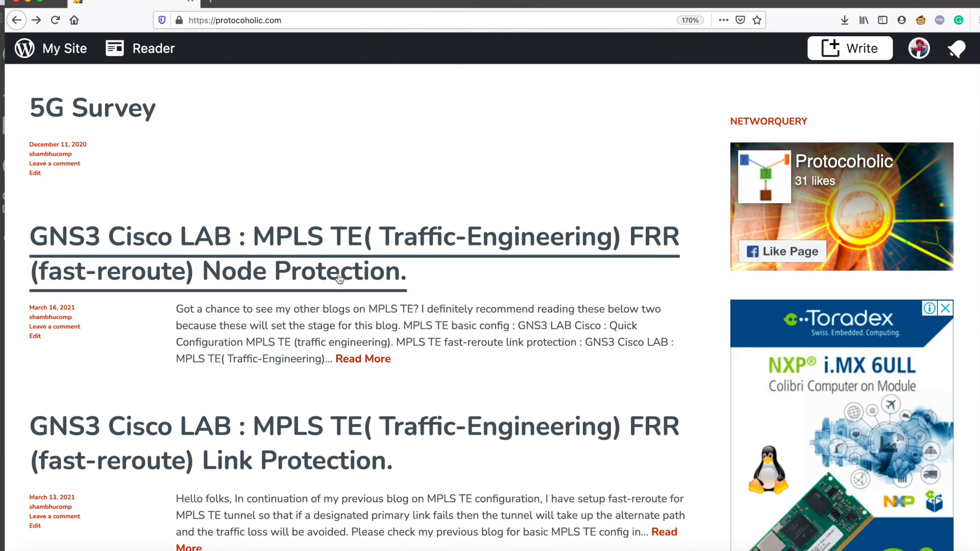
Open the full MPLS TE FRR Node Protection post and look through its router configurations down to the Verification section
click(362, 363)
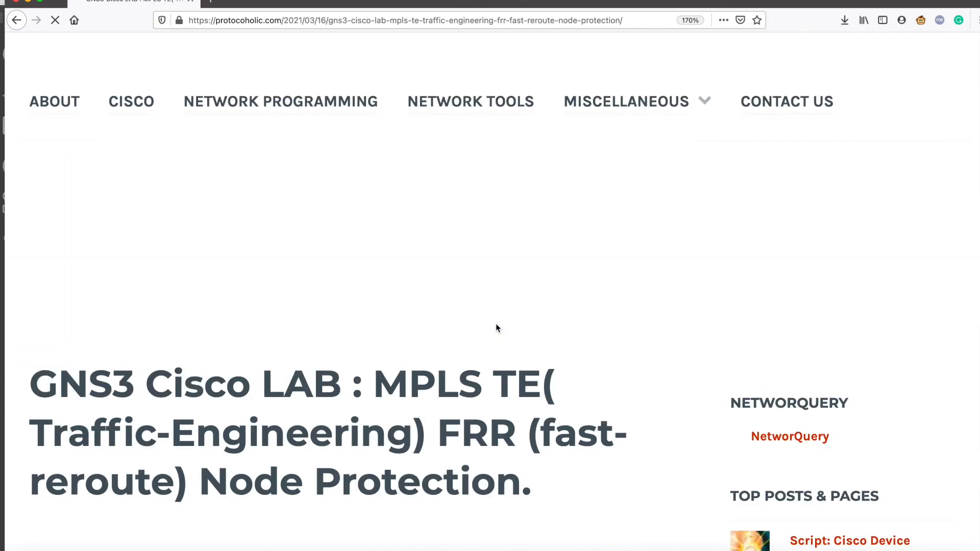
scroll(496, 327, down, 10)
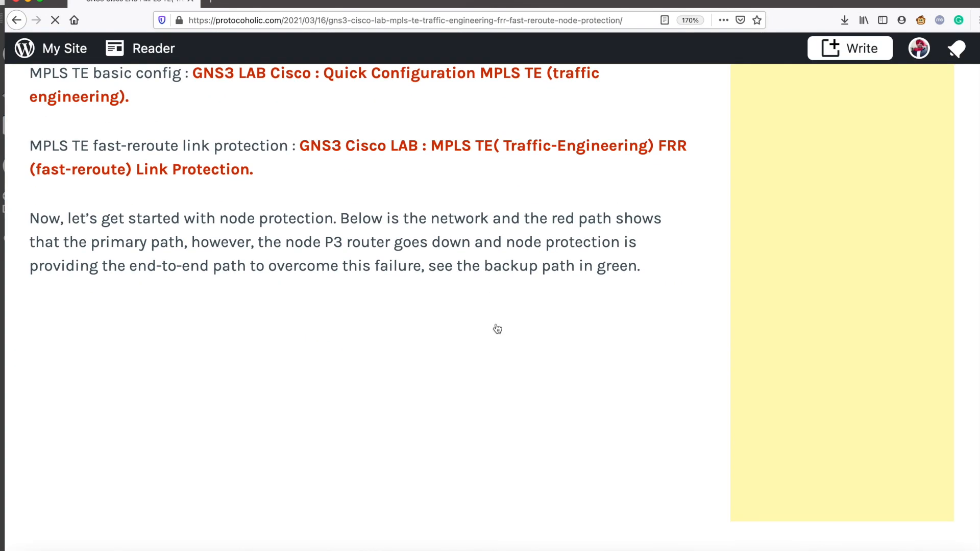
scroll(496, 327, down, 1)
scroll(498, 328, down, 10)
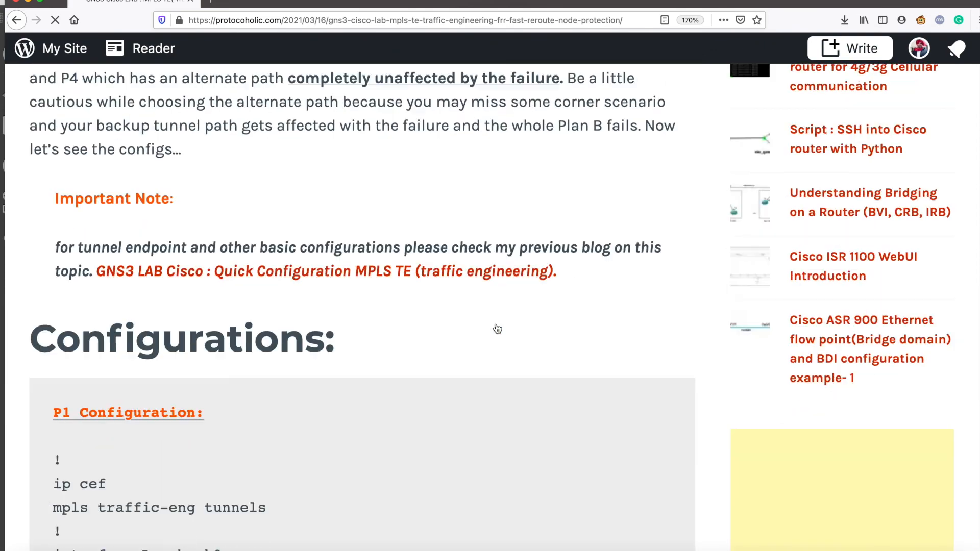
scroll(498, 328, down, 16)
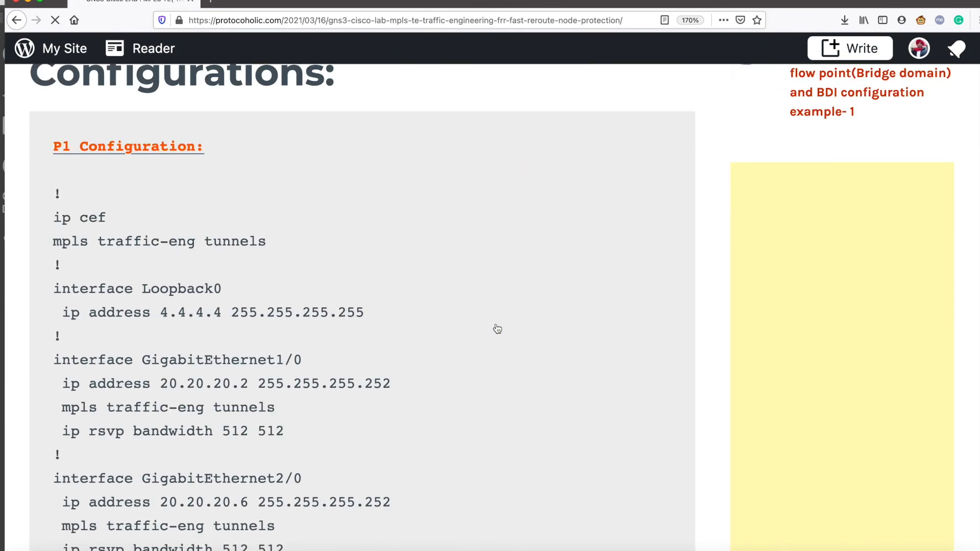
scroll(498, 328, down, 18)
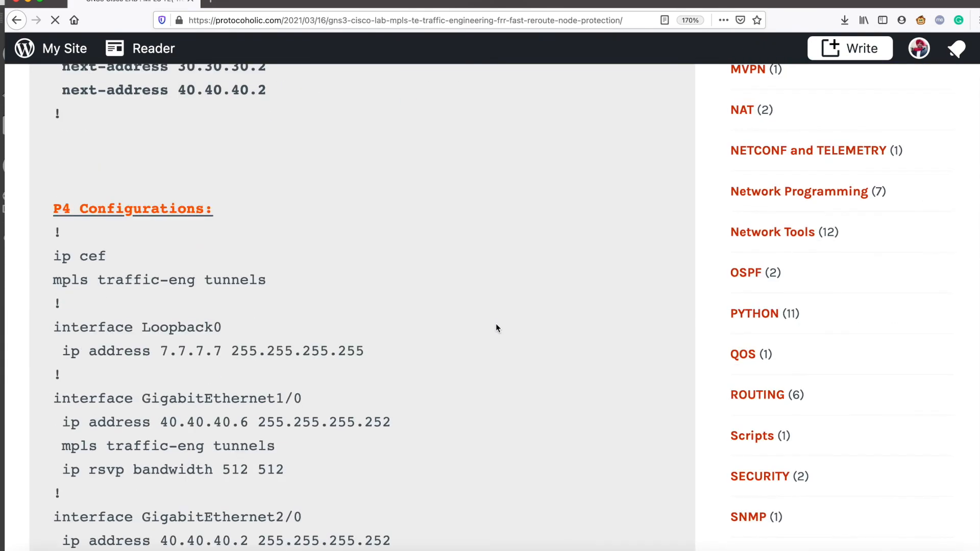
scroll(497, 328, down, 15)
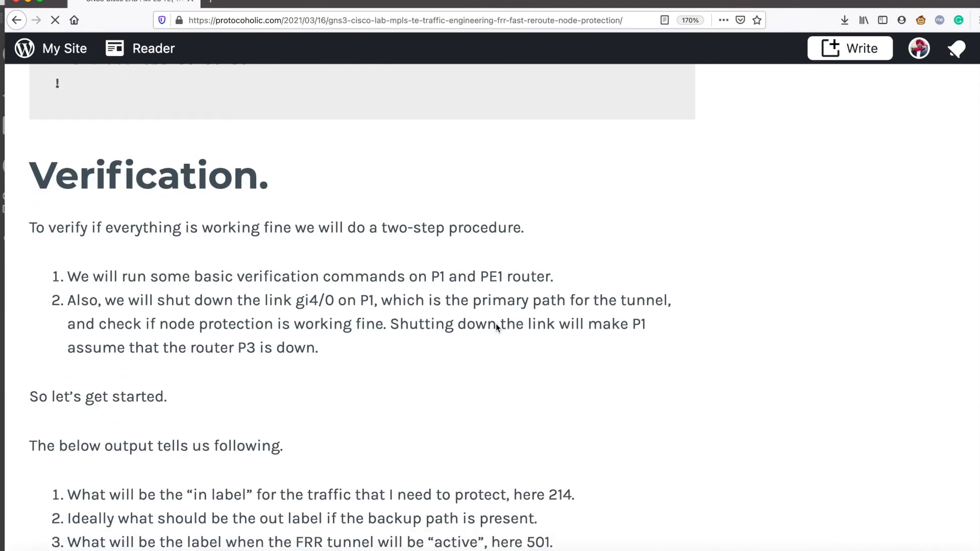
scroll(497, 326, up, 10)
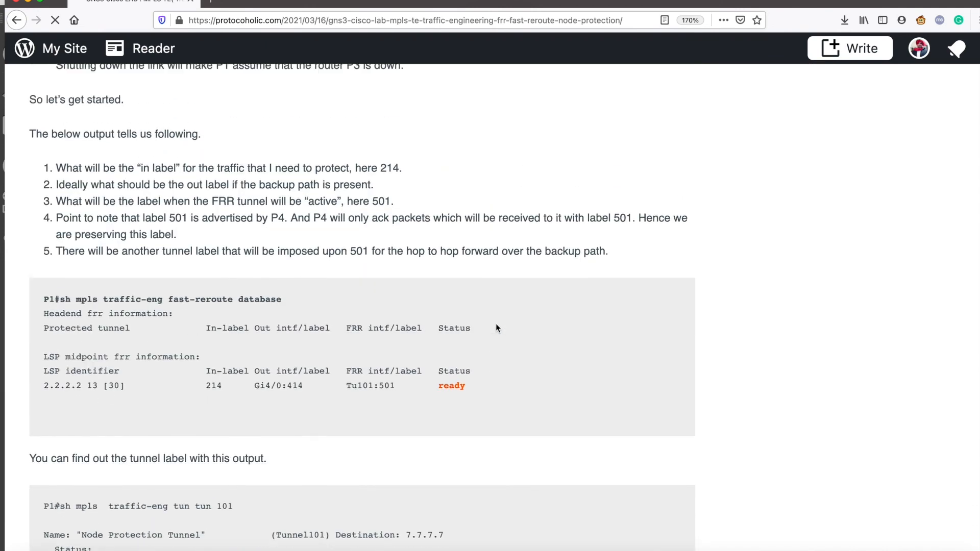
scroll(497, 328, up, 6)
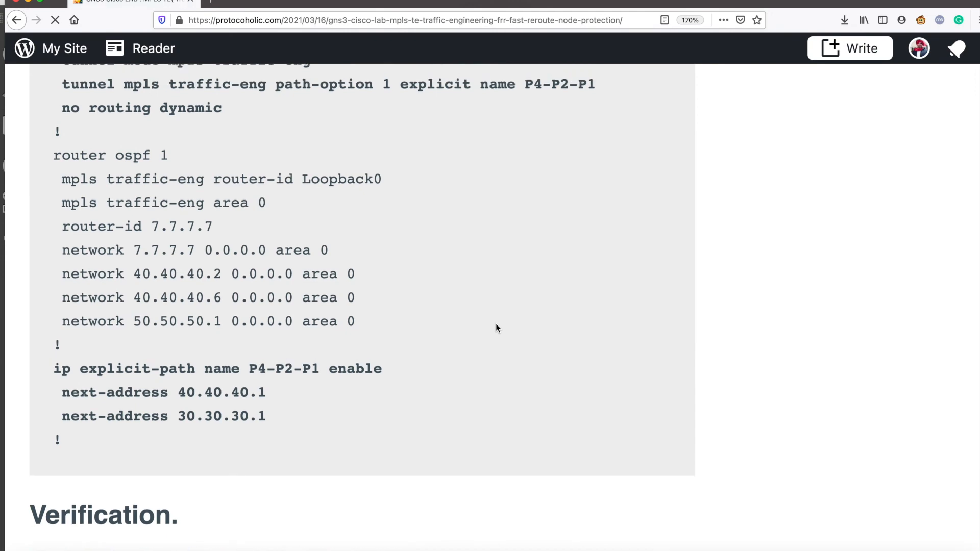
Examine the post's verification outputs and topology diagram, stopping at the fast-reroute database output and the PE1 traceroute over the backup path
scroll(497, 328, down, 12)
scroll(498, 328, down, 15)
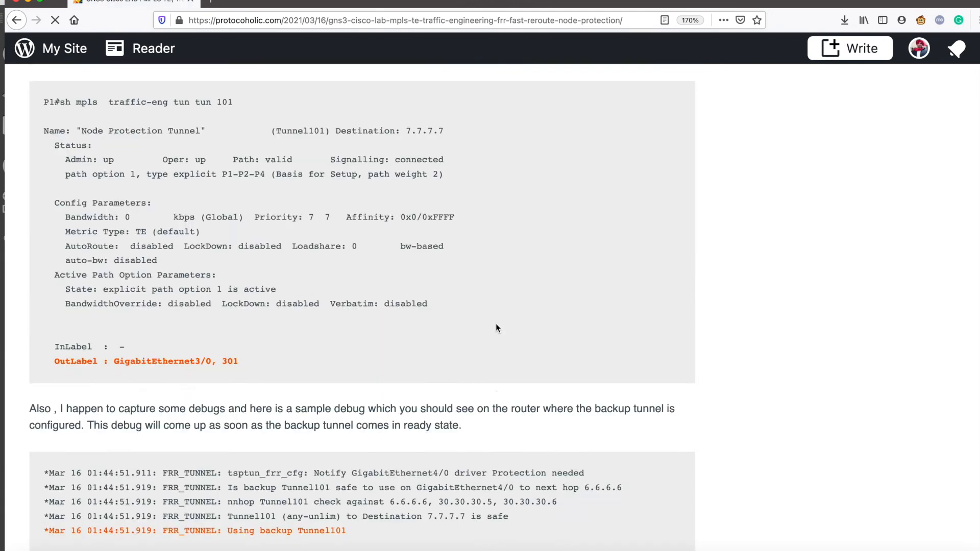
scroll(498, 329, down, 15)
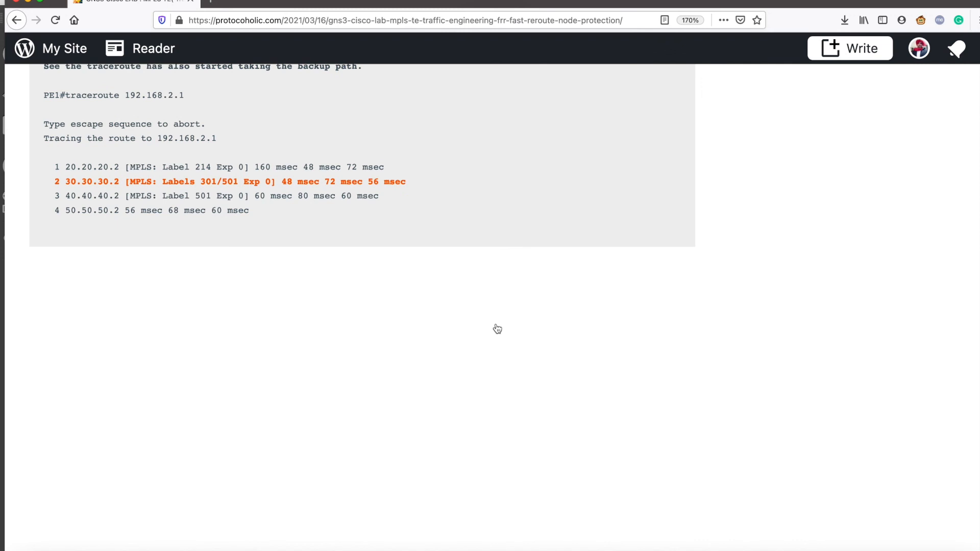
scroll(497, 328, down, 10)
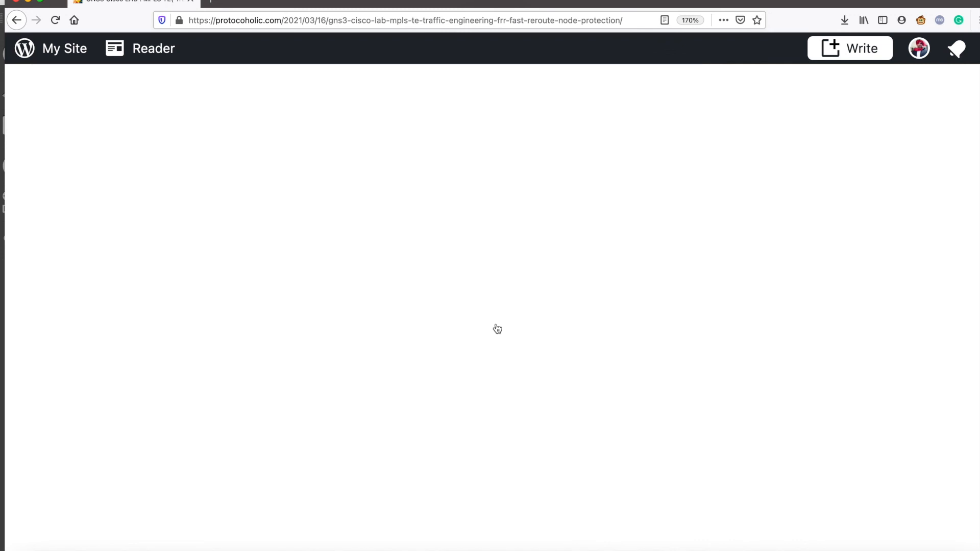
scroll(498, 328, up, 15)
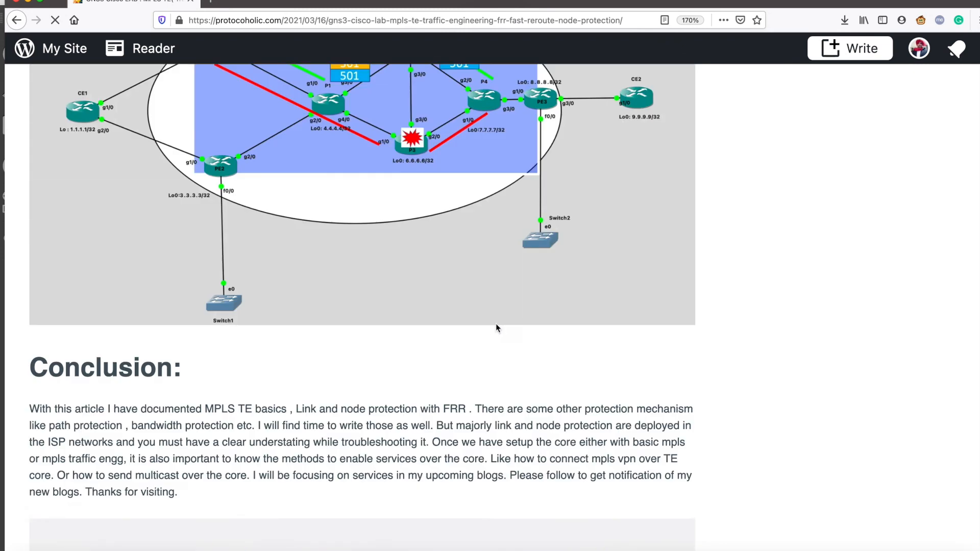
scroll(498, 329, up, 5)
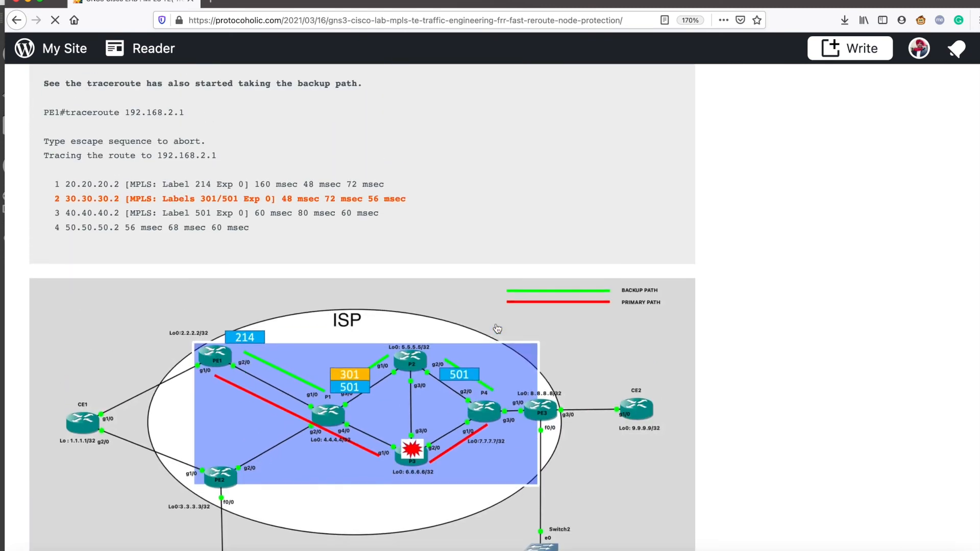
scroll(497, 327, up, 1)
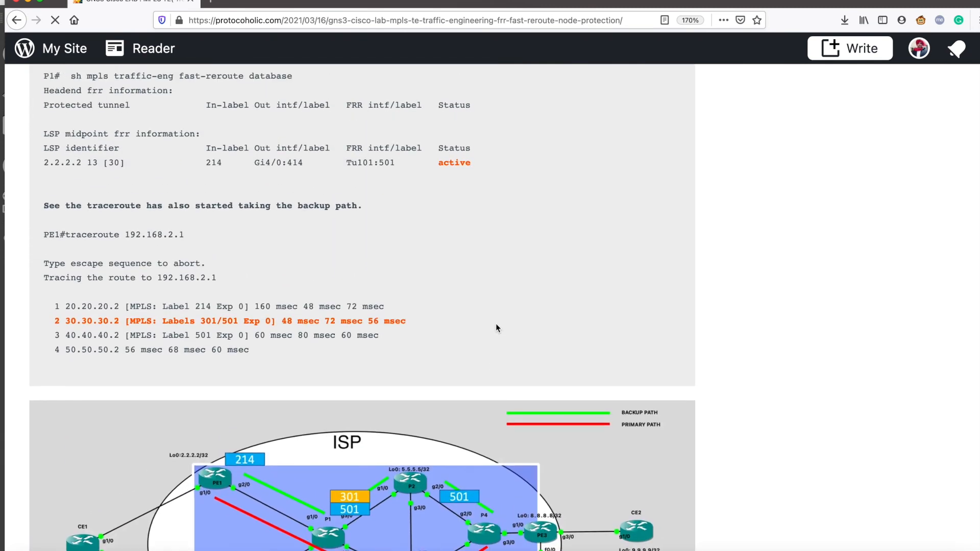
Switch to the terminal, go to the P1 console and leave interface configuration mode with "end"
key(super+Tab)
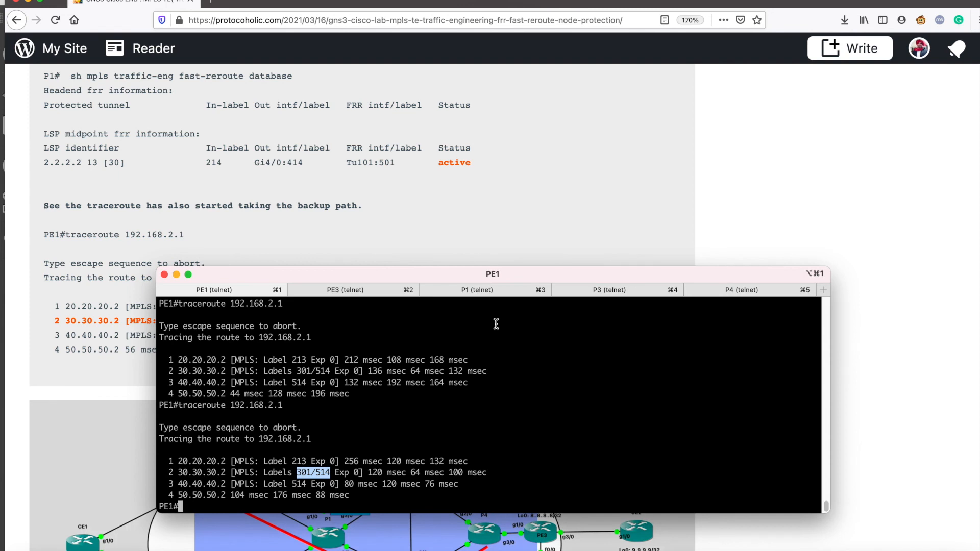
key(Return)
key(Return)
key(Return)
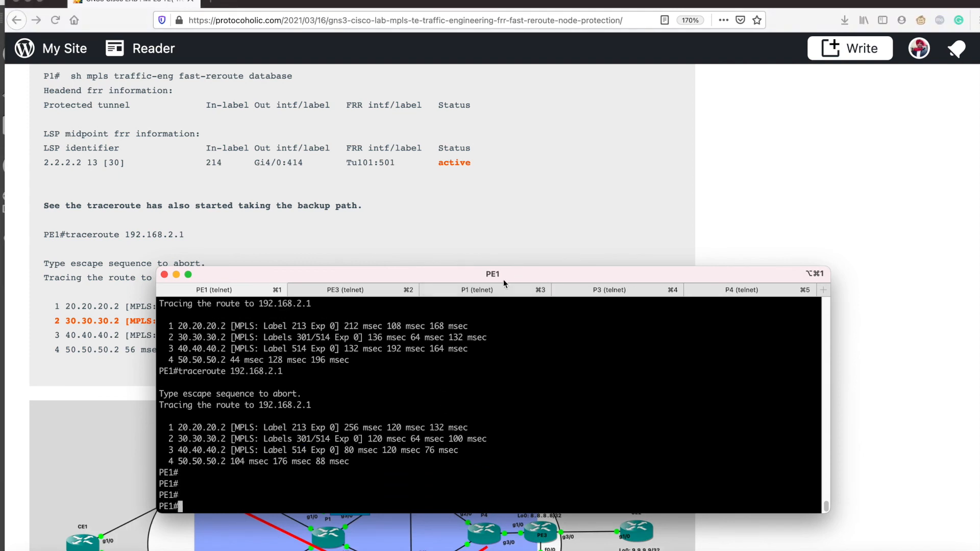
click(496, 289)
key(Return)
key(Return)
key(Return)
key(Return)
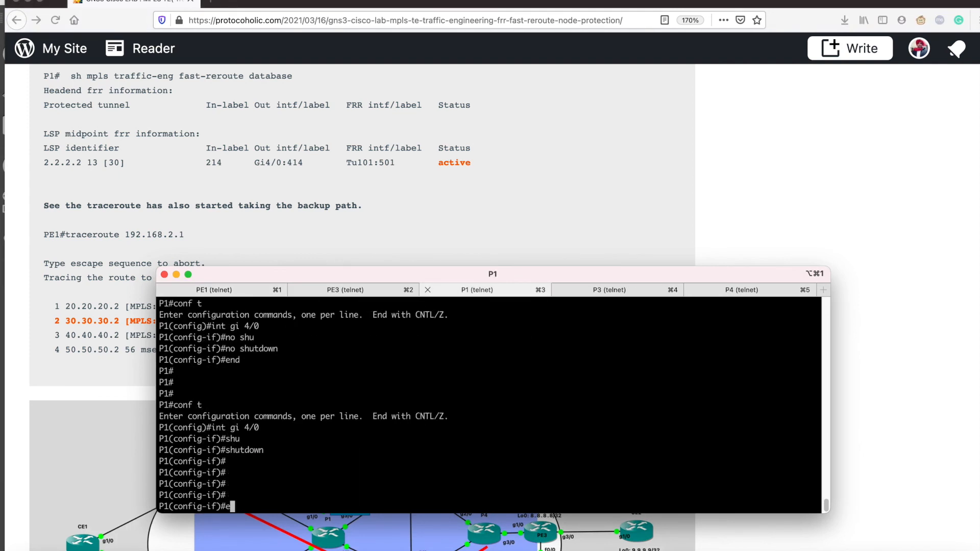
text(end)
key(Return)
Display the FRR database on P1 with "sh mpl traffic-eng fast-reroute database"
text(sh )
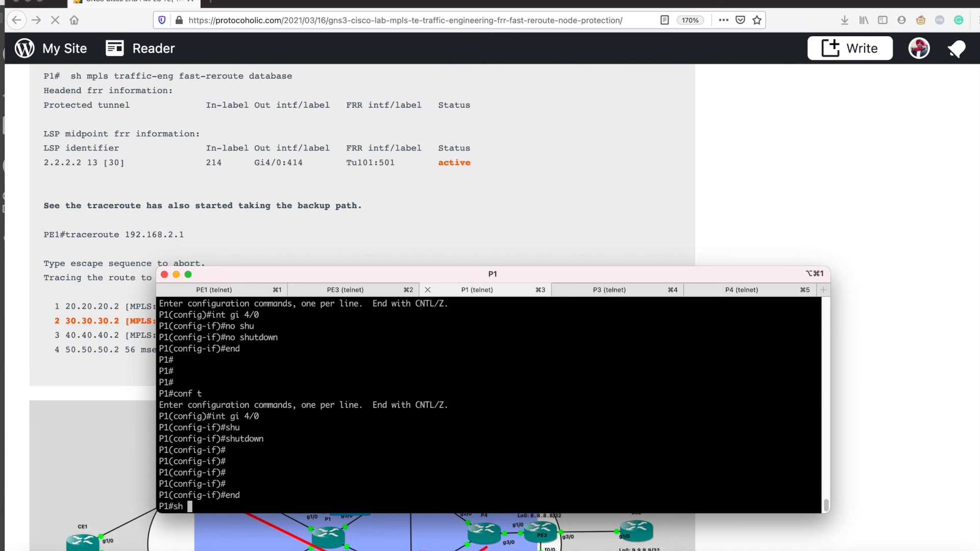
text(mpl tra)
key(Tab)
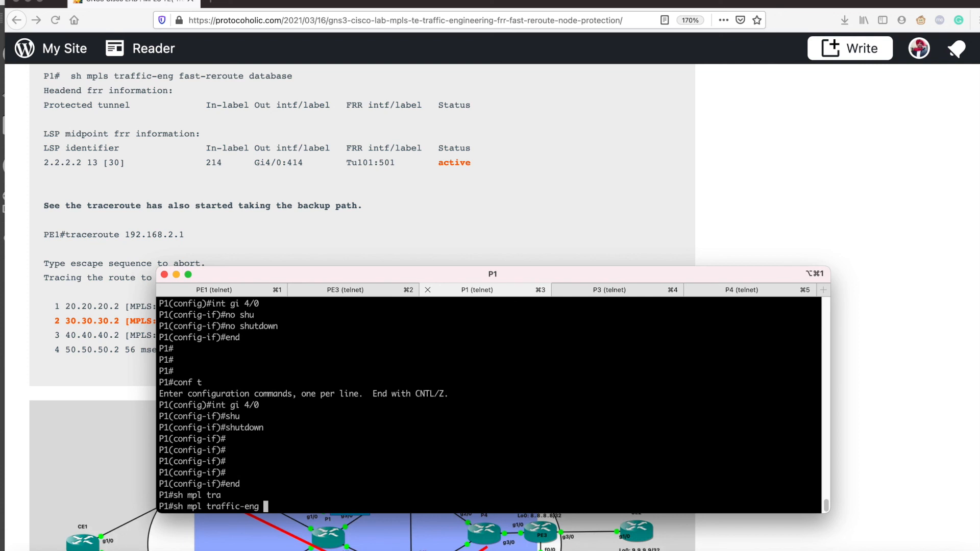
text(fa)
key(Tab)
text(dat)
key(Tab)
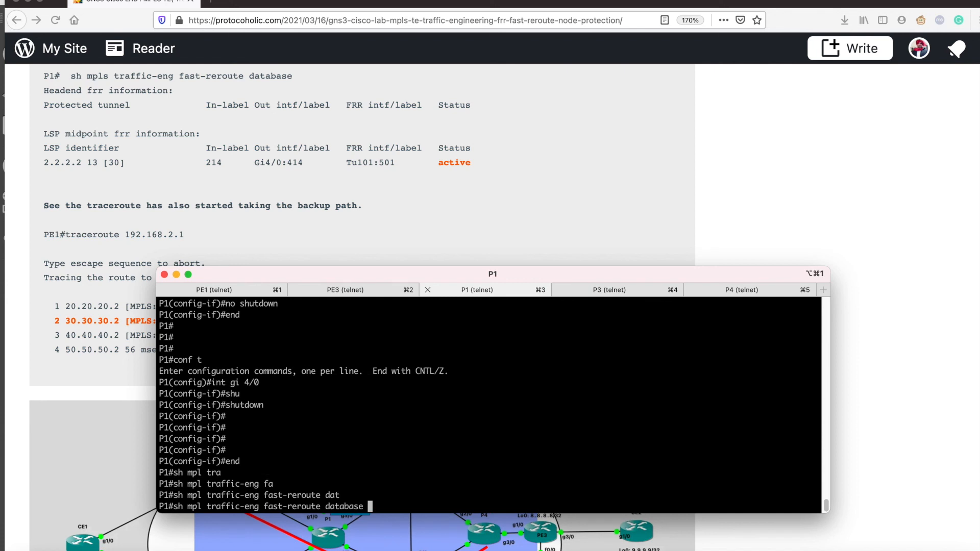
key(Return)
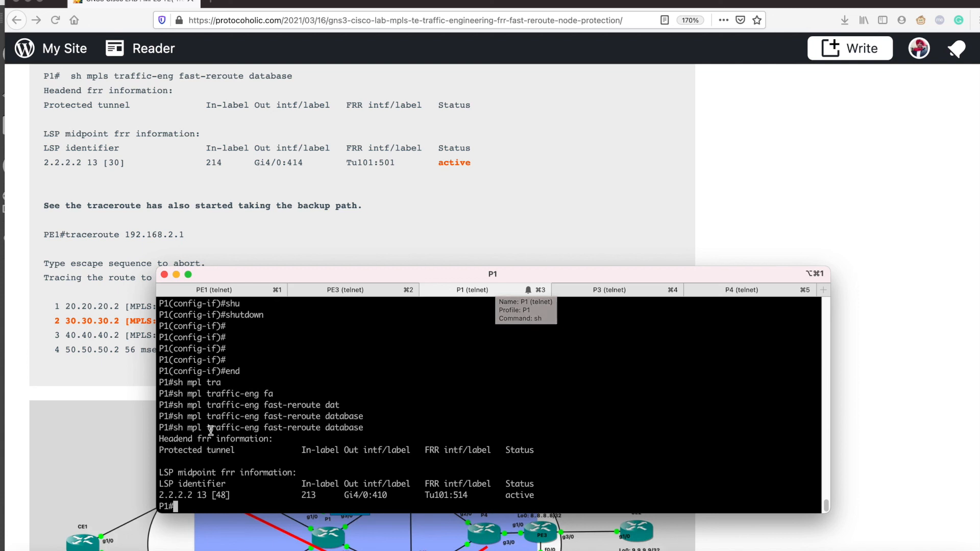
Highlight the database output, its Status value and the LSP midpoint row on P1, and return to the PE1 console
drag(174, 428, 367, 428)
drag(537, 495, 154, 438)
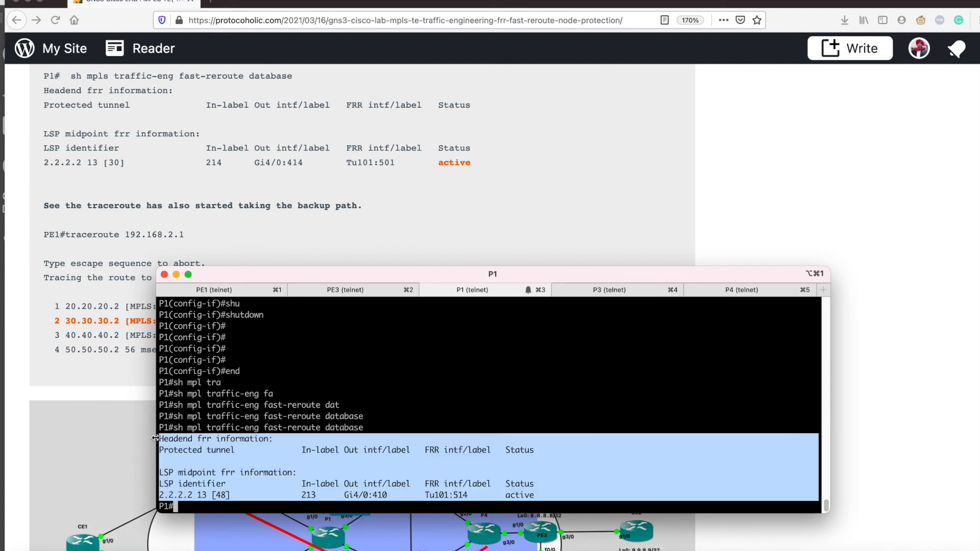
double_click(517, 496)
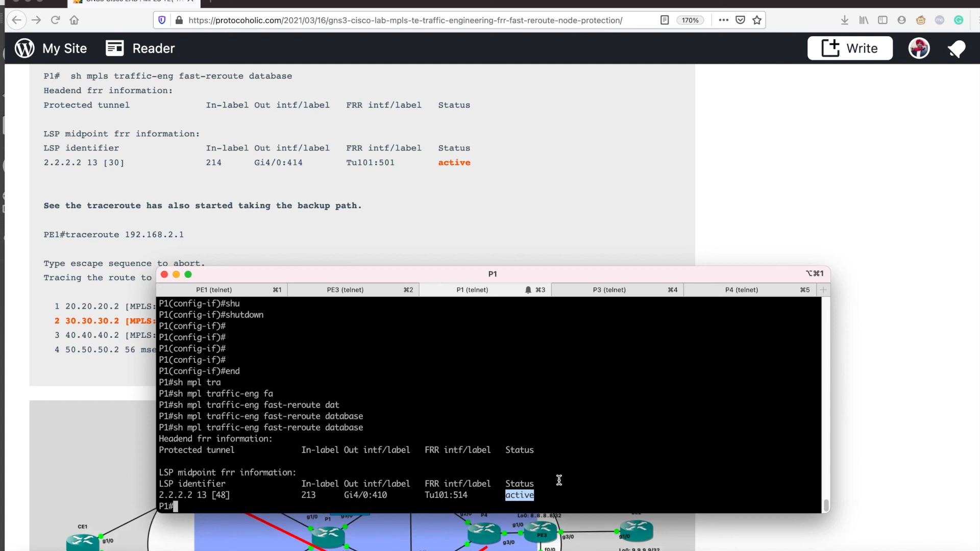
triple_click(552, 495)
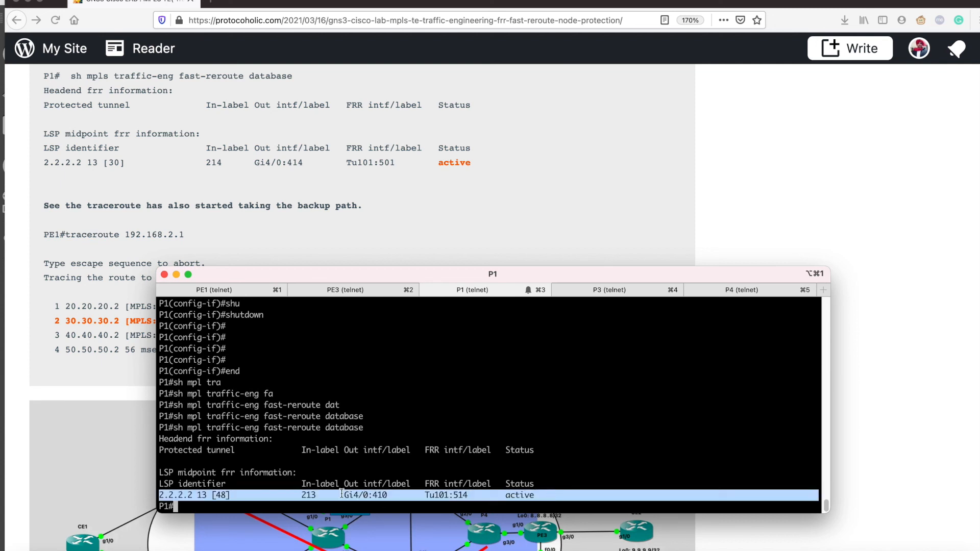
click(224, 290)
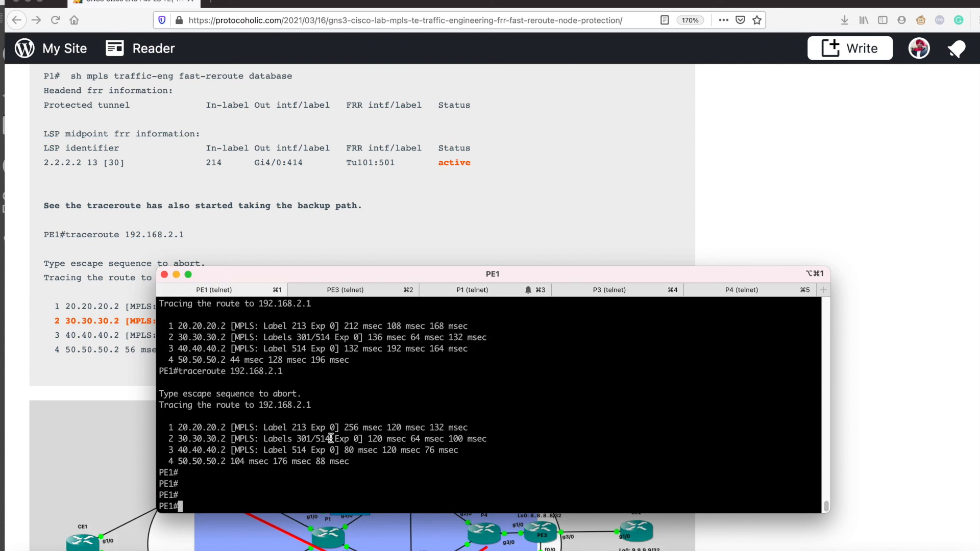